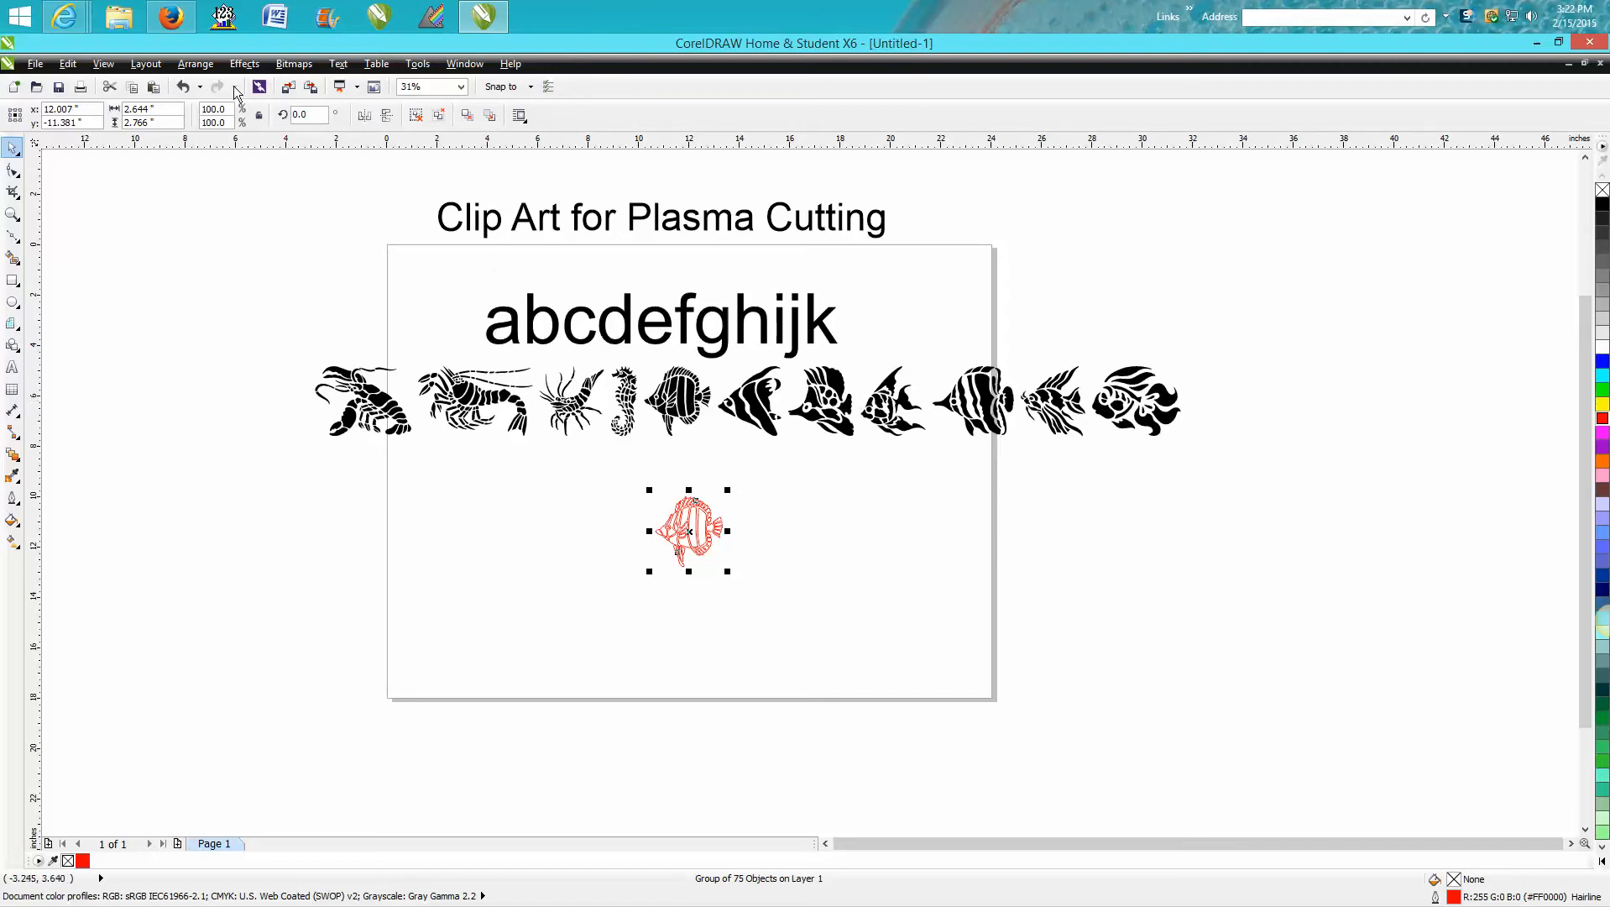
Switch to the dafont.com page in Internet Explorer and open the Animals category of the Dingbats fonts
left_click(73, 19)
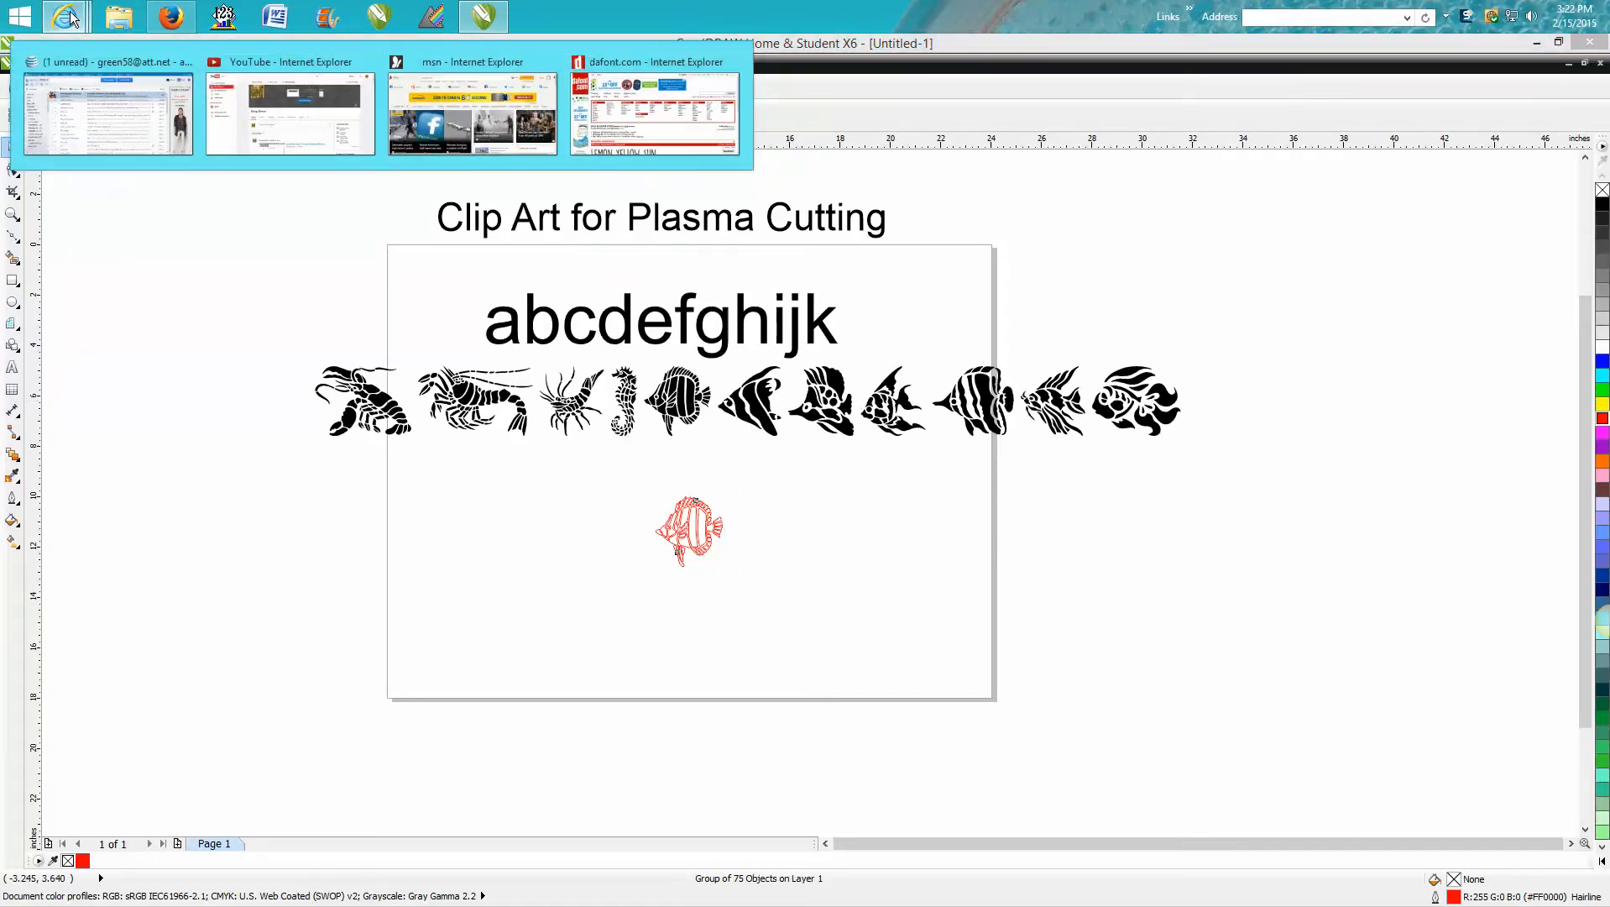
left_click(606, 98)
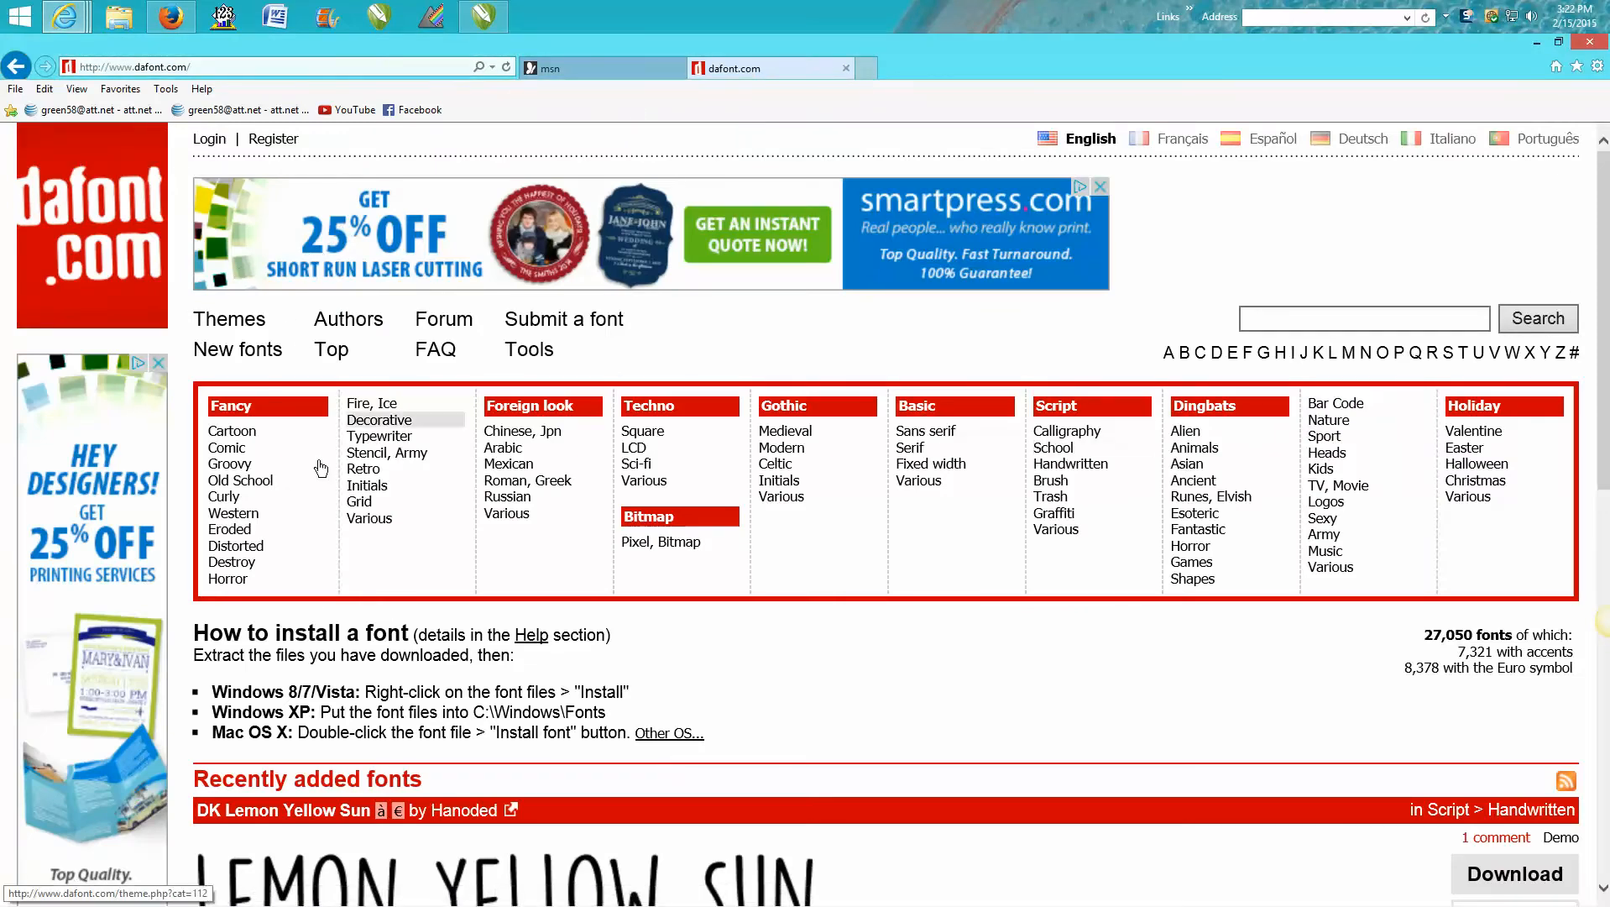
left_click(1177, 457)
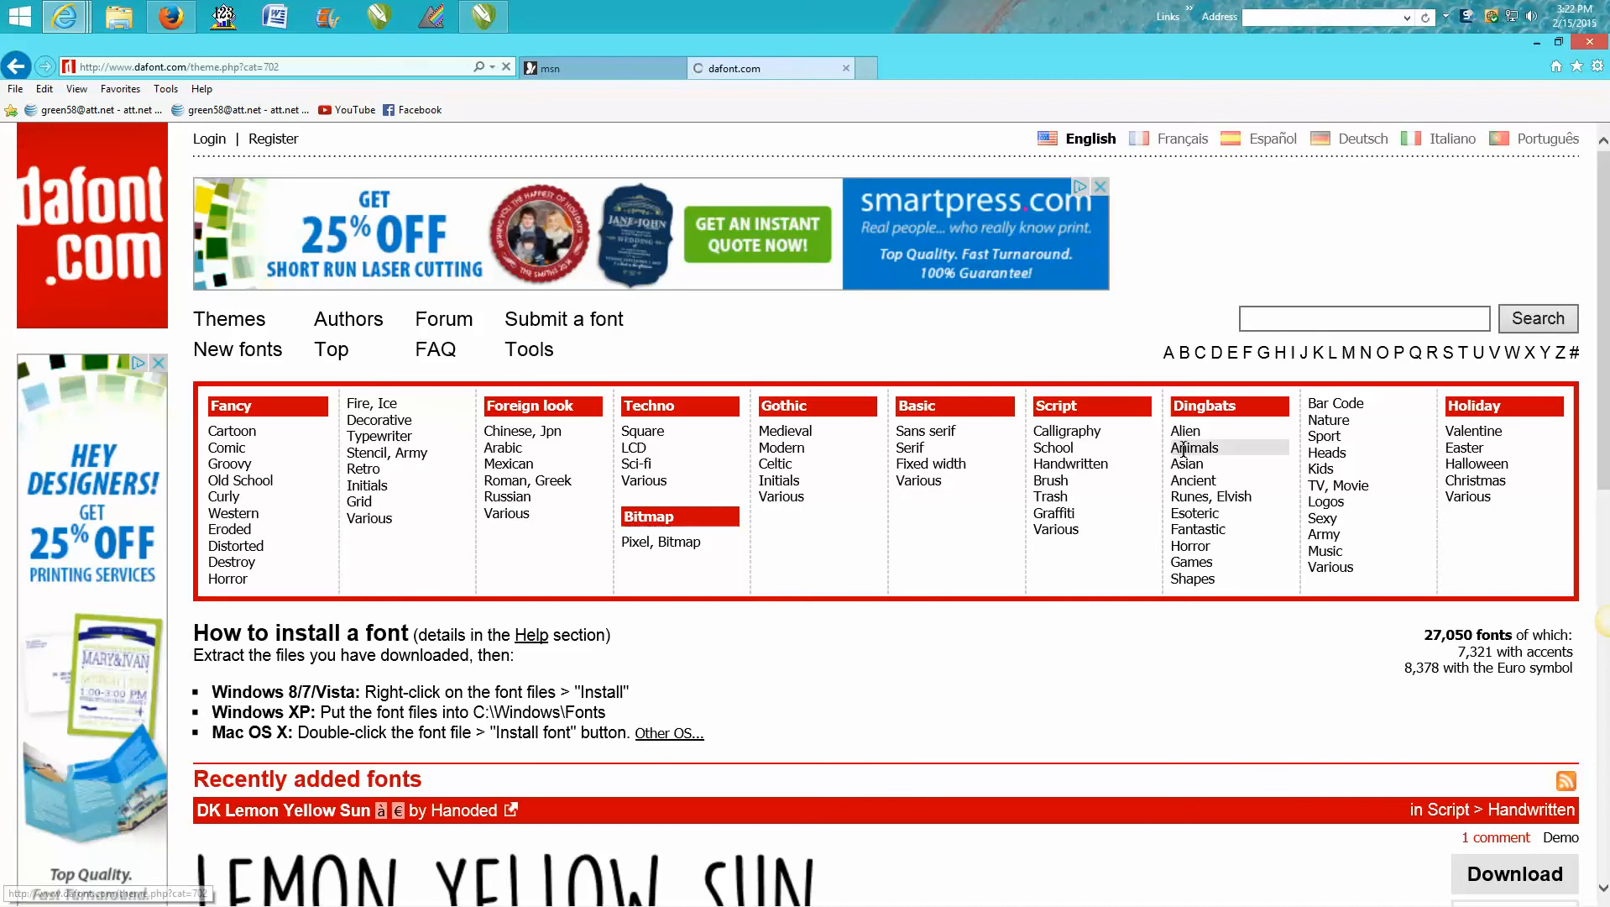
Look through the animal dingbat fonts as far as HFF Aqua Stencil for silhouettes usable as clip art
scroll(980, 494, "down", 4)
scroll(980, 494, "down", 7)
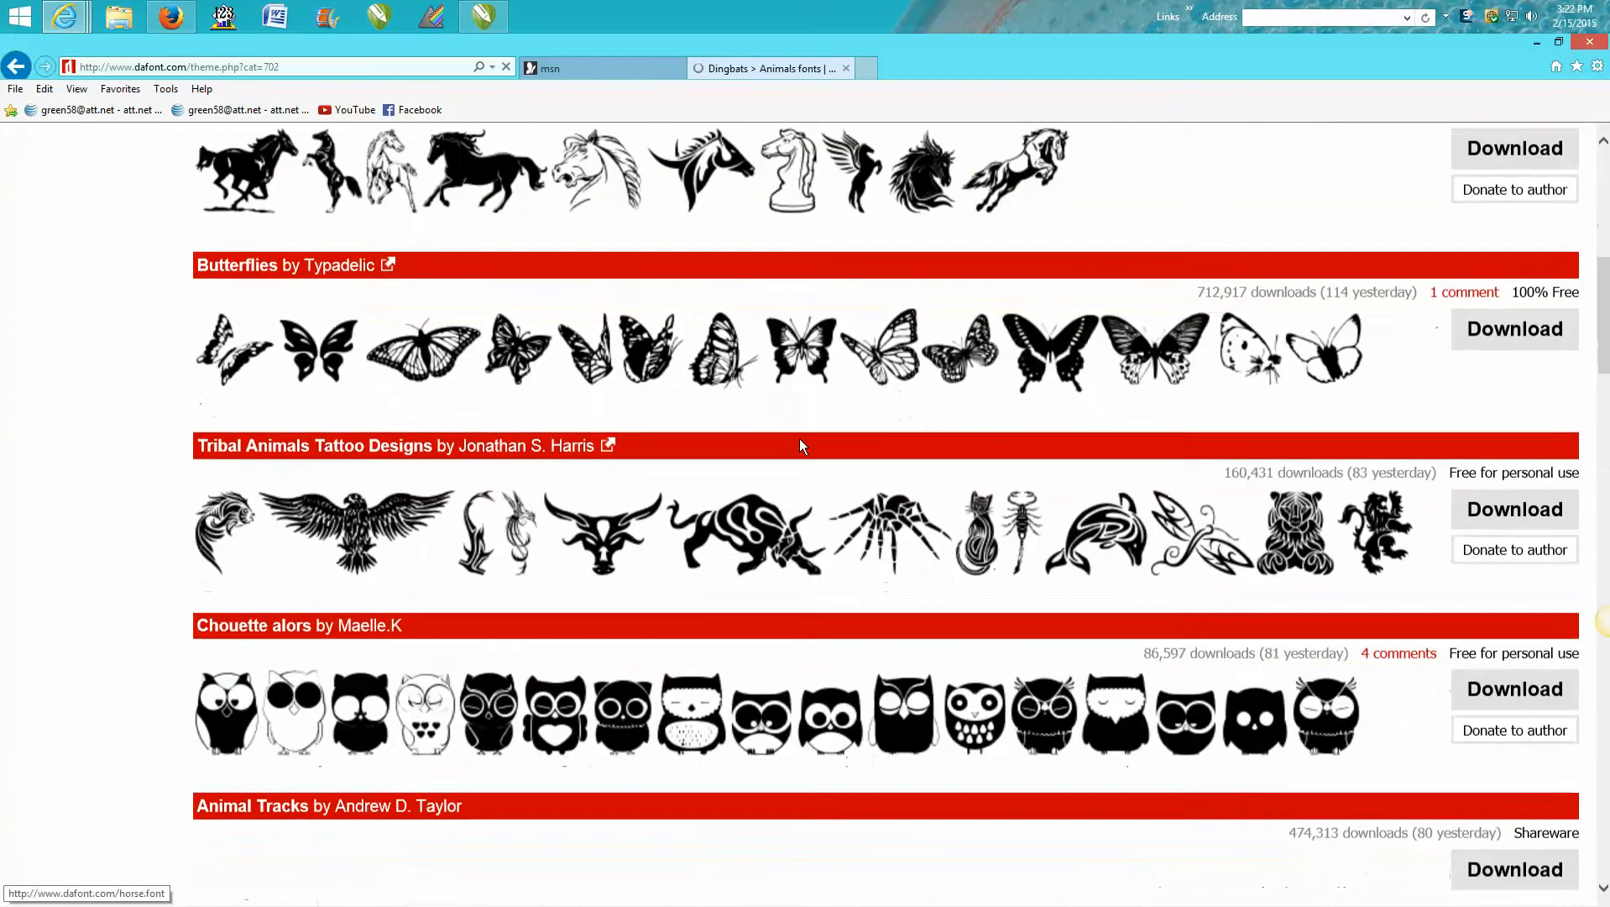
scroll(765, 445, "down", 3)
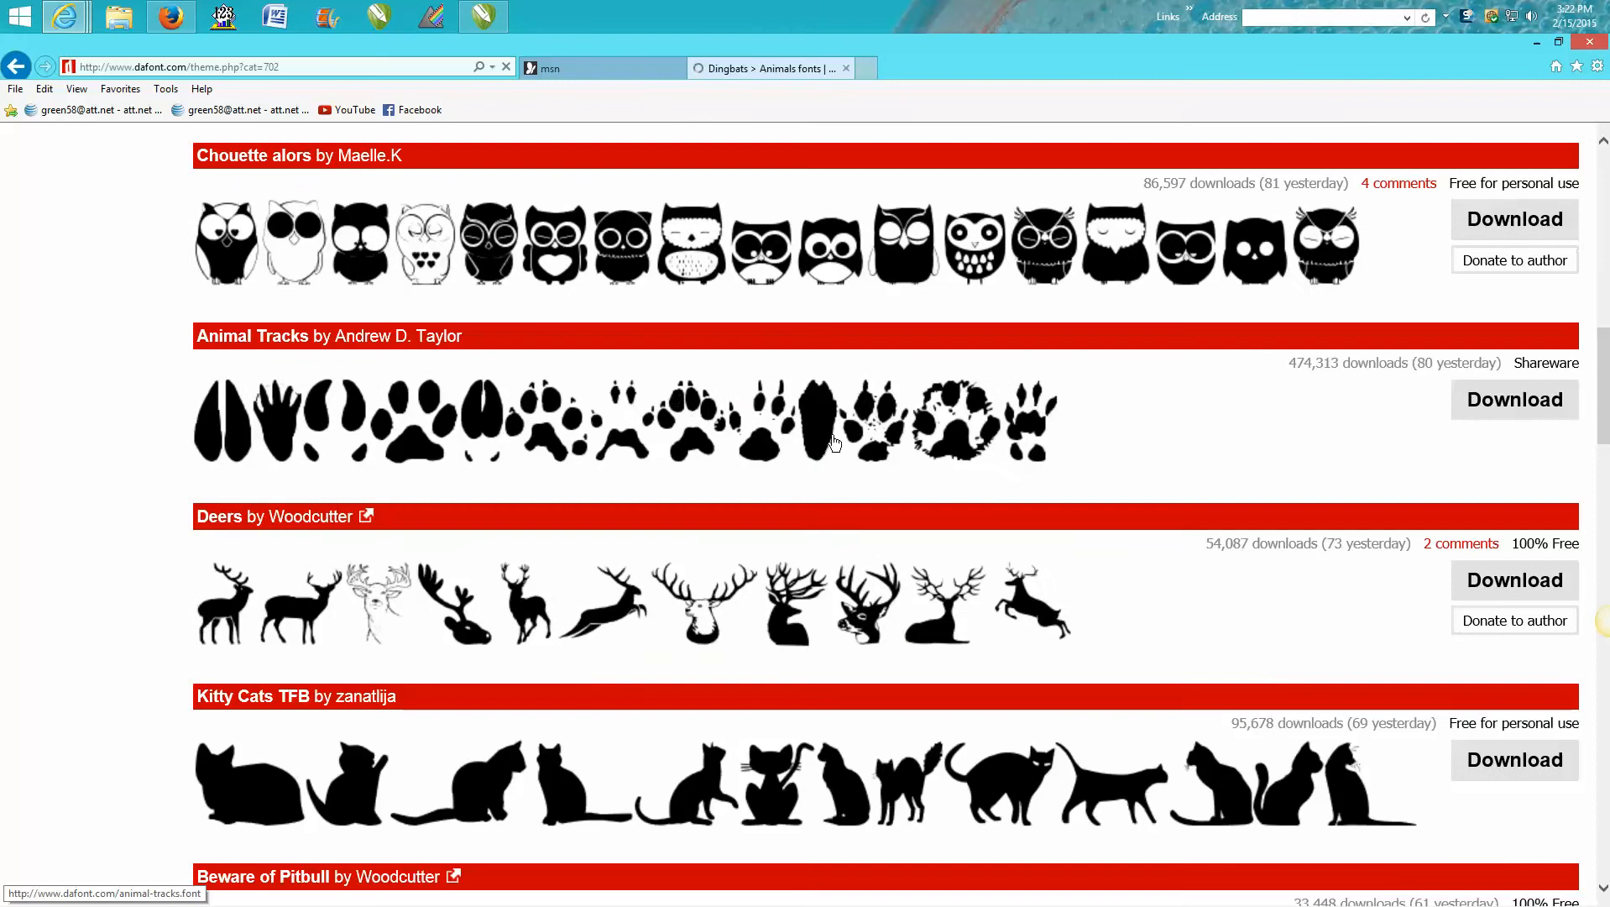
scroll(783, 432, "down", 1)
scroll(560, 542, "down", 3)
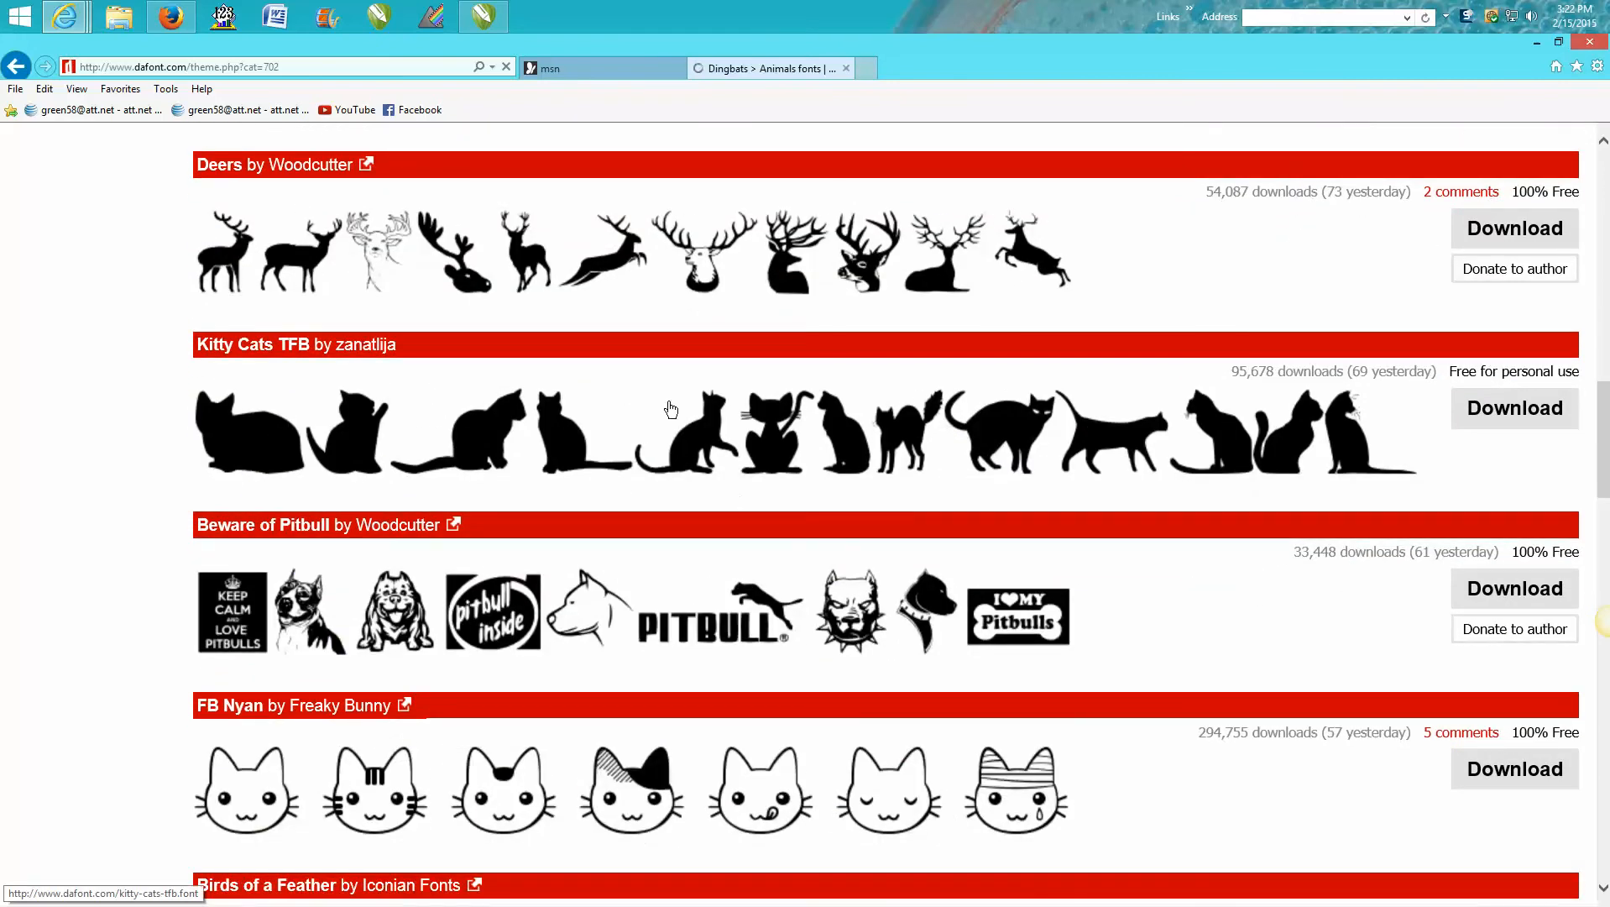
scroll(691, 452, "down", 10)
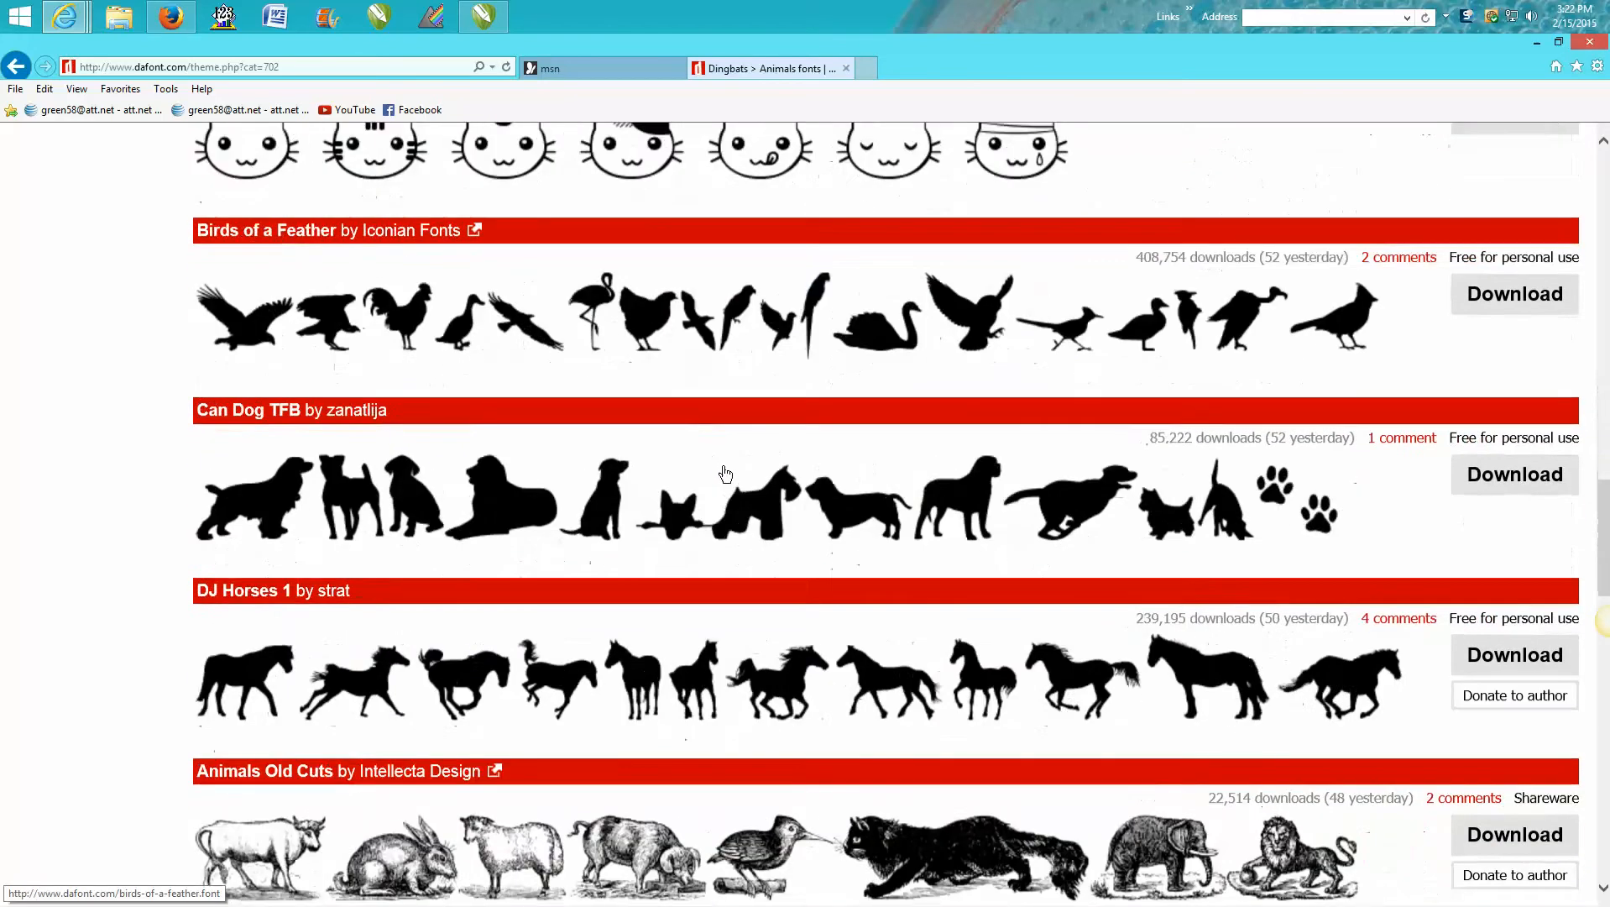
scroll(731, 478, "down", 8)
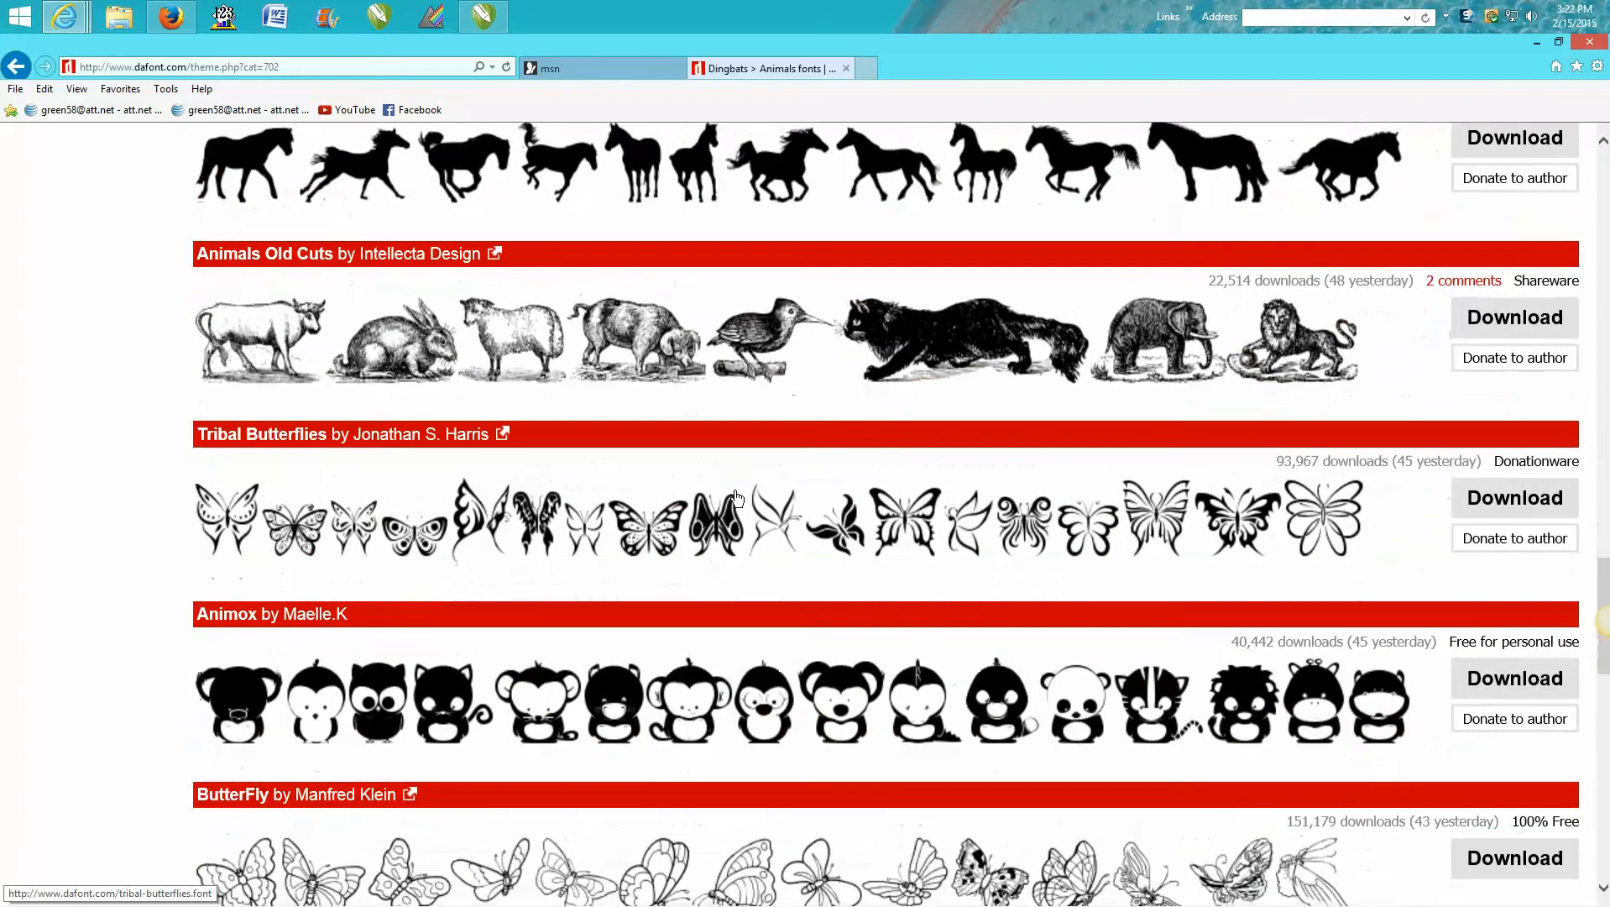
scroll(739, 499, "down", 4)
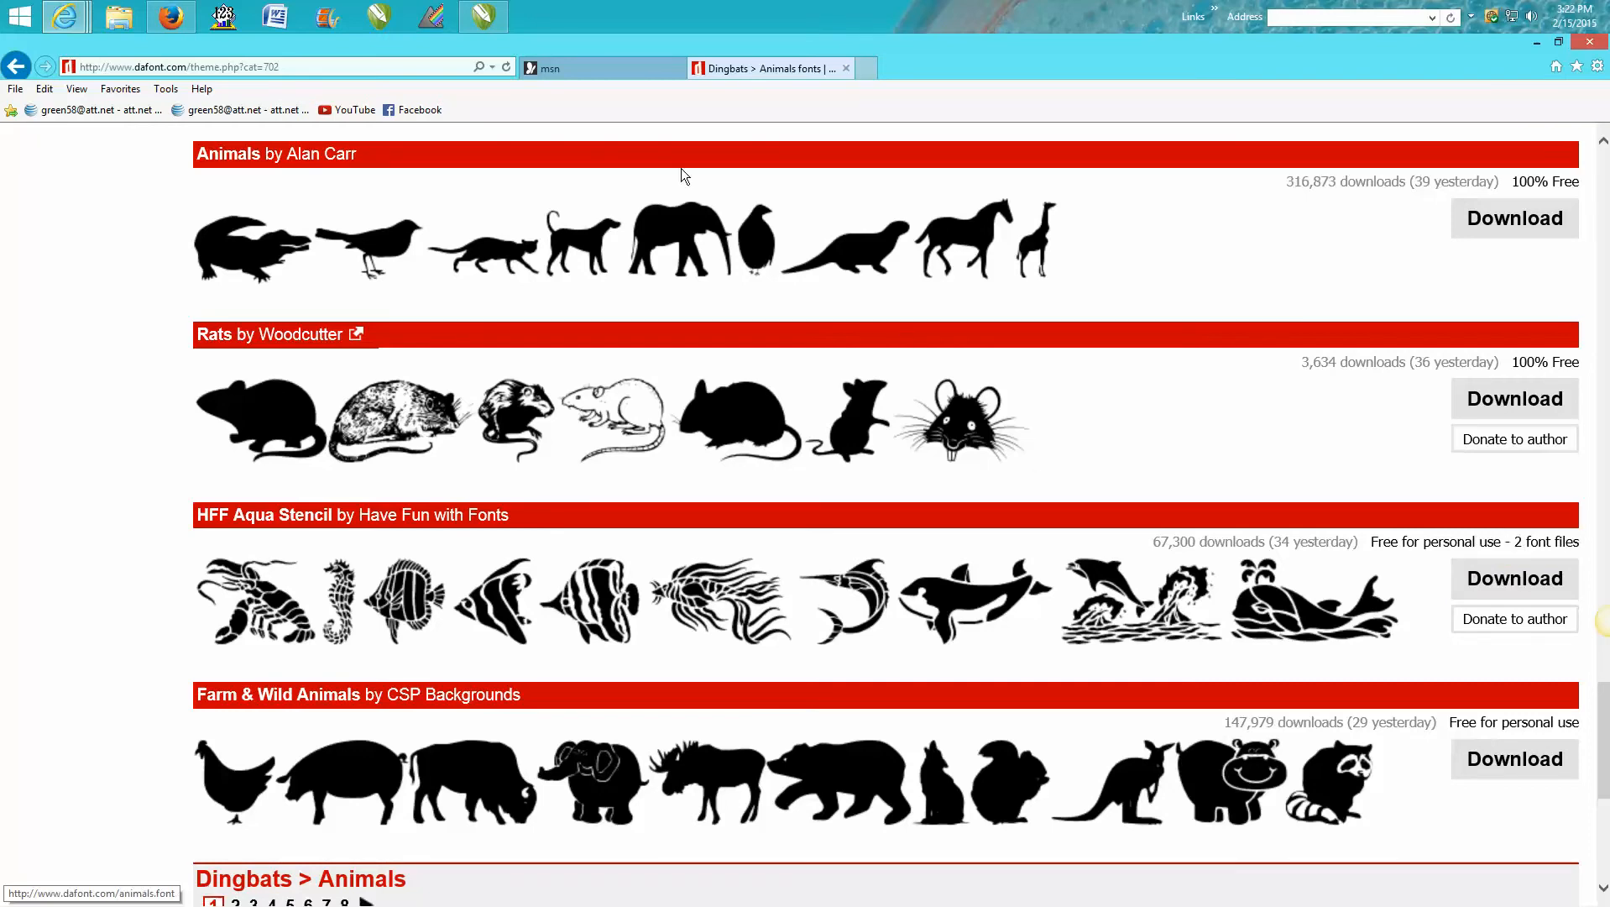
Switch back to CorelDRAW, set the "abcdefghijk" text in the HFF Aqua Stencil font and position it above the existing sea-creature row
left_click(482, 16)
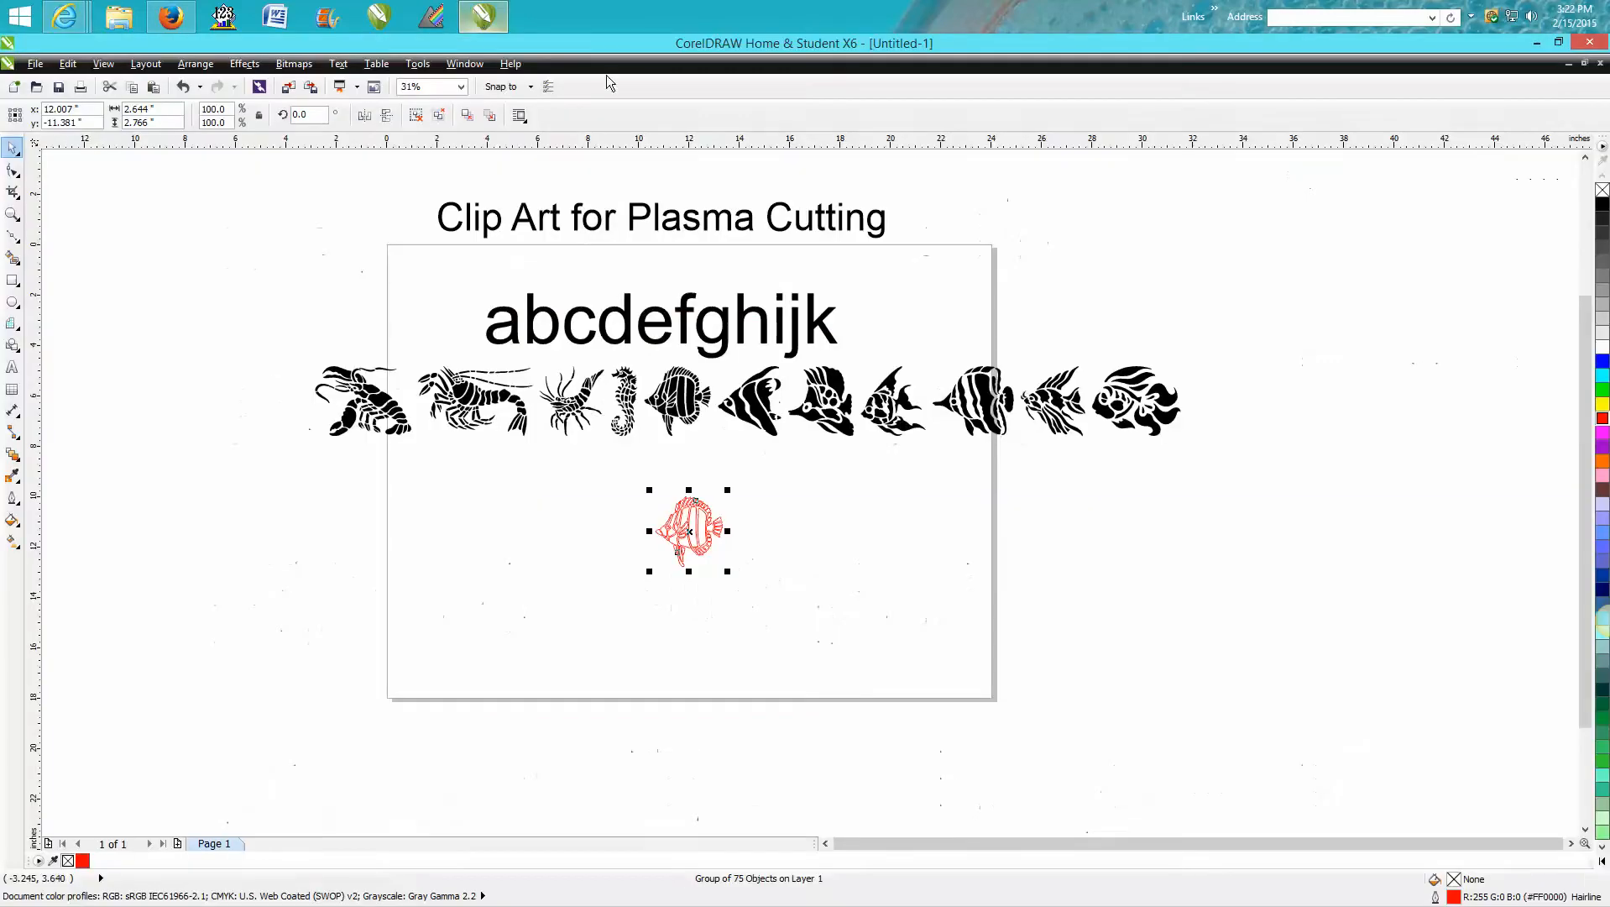
left_click(626, 336)
left_click_drag(660, 325, 677, 313)
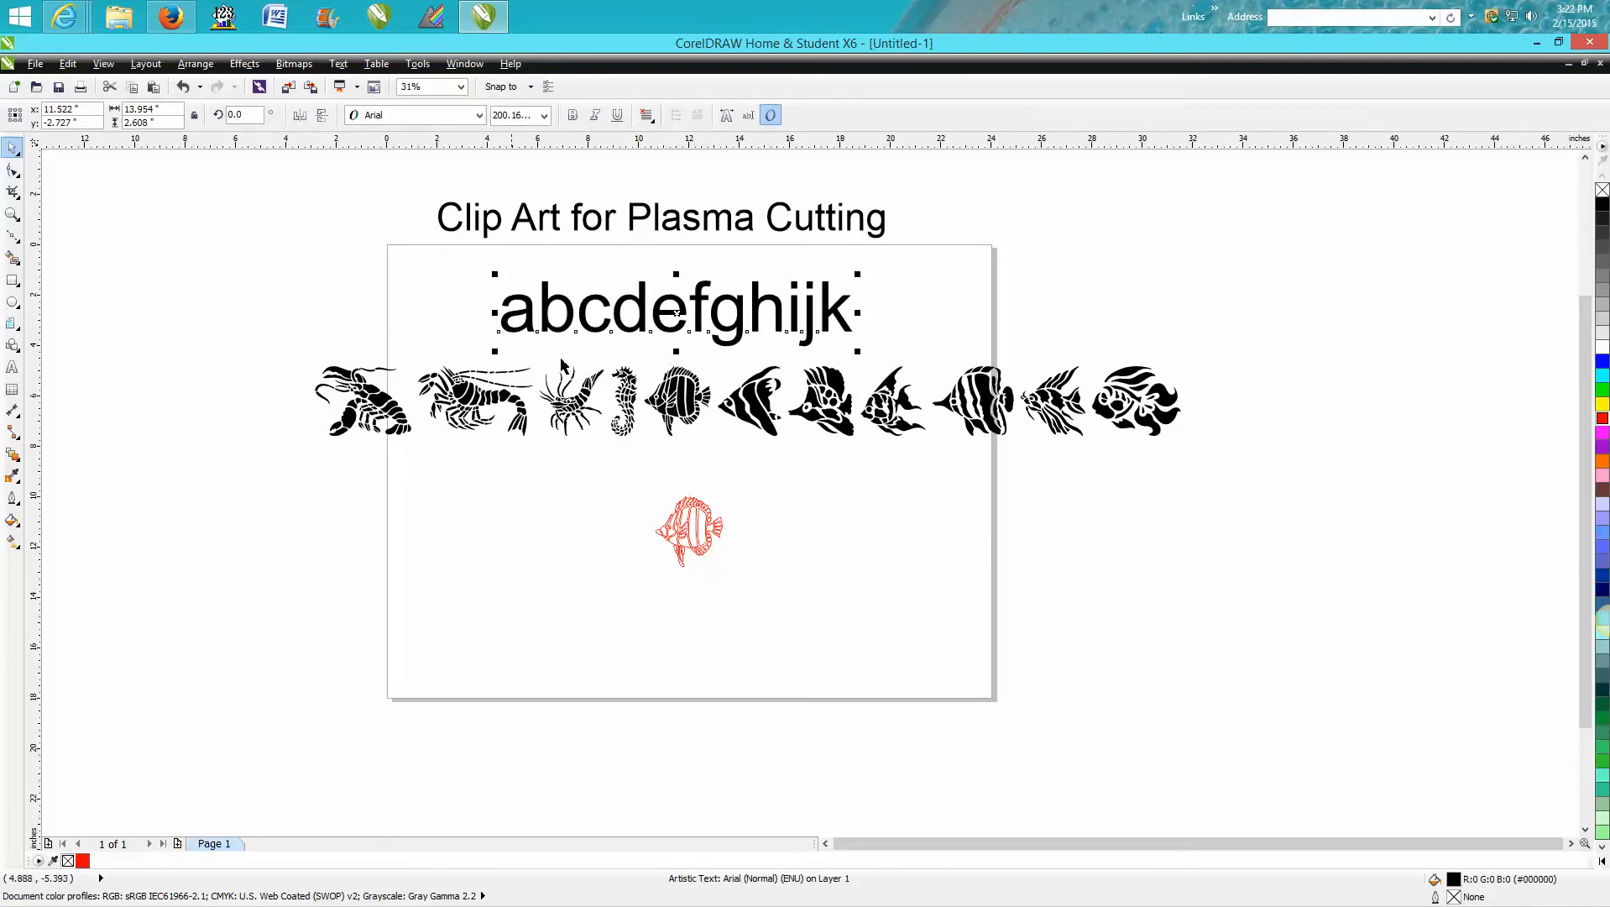
left_click(480, 115)
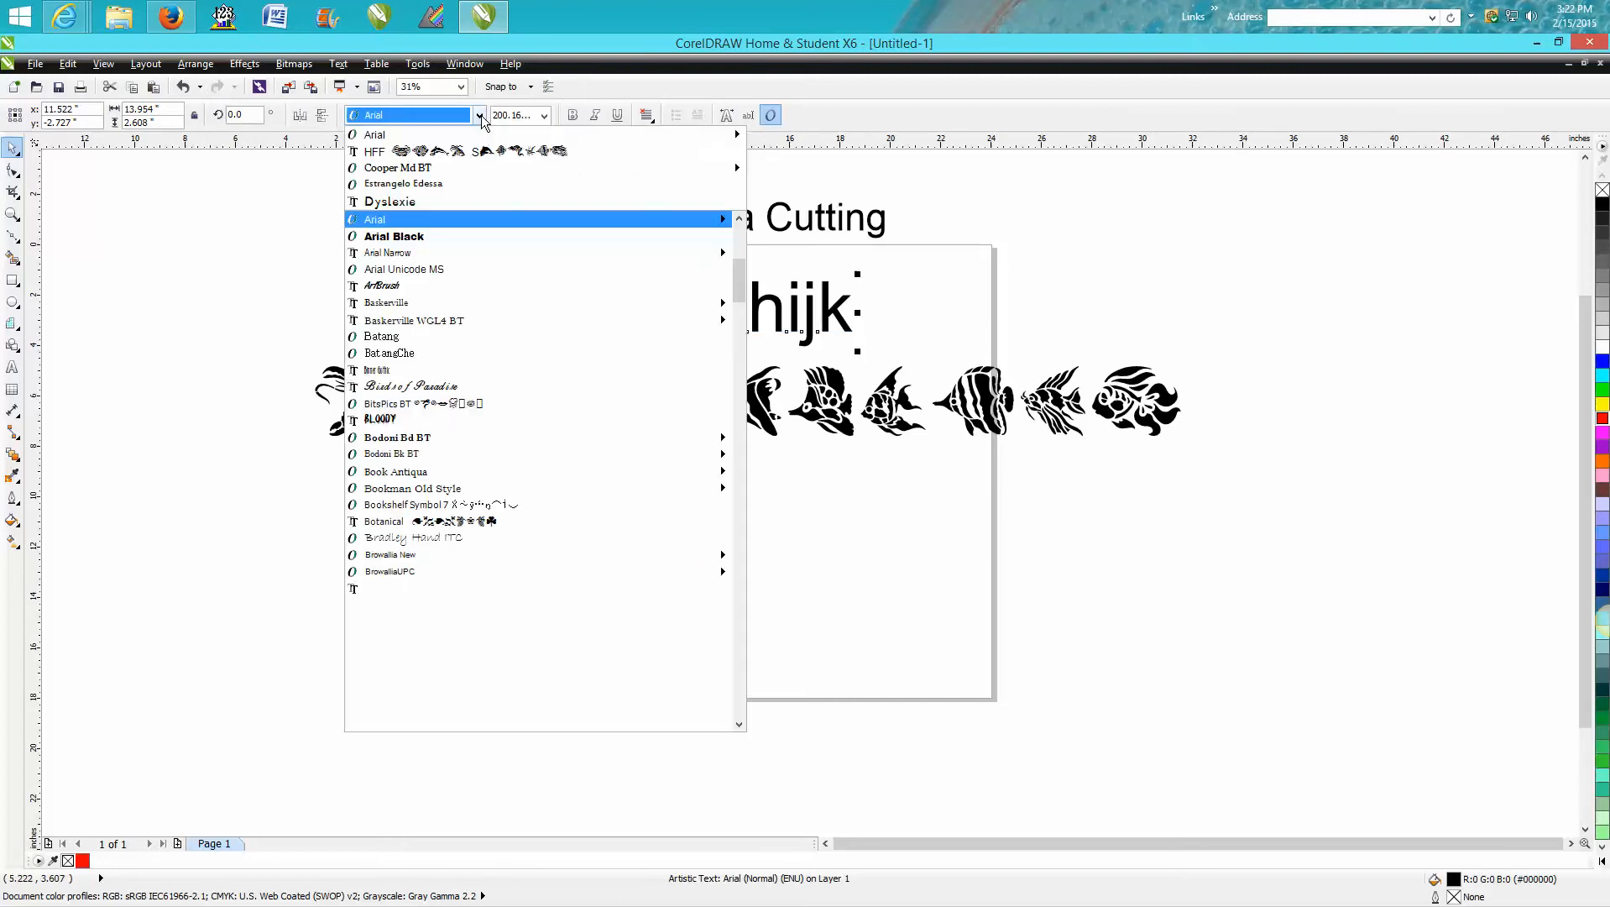
left_click(442, 151)
left_click_drag(823, 303, 619, 304)
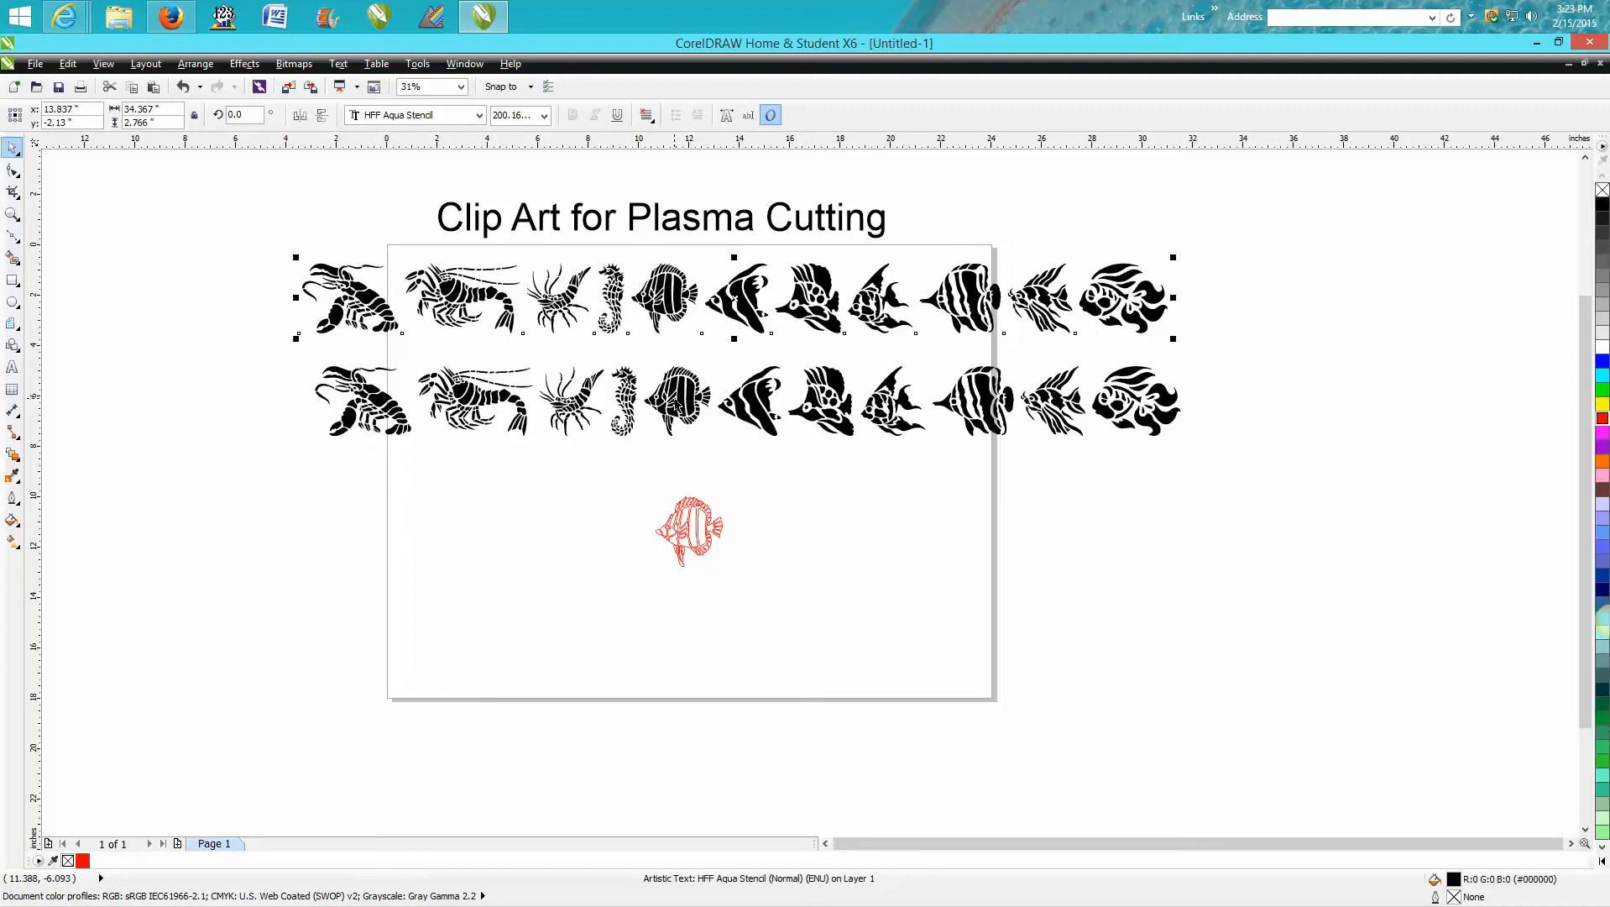
Delete the upper sea-creature row and break the remaining HFF Aqua Stencil text apart into separate characters
key("Delete")
double_click(682, 400)
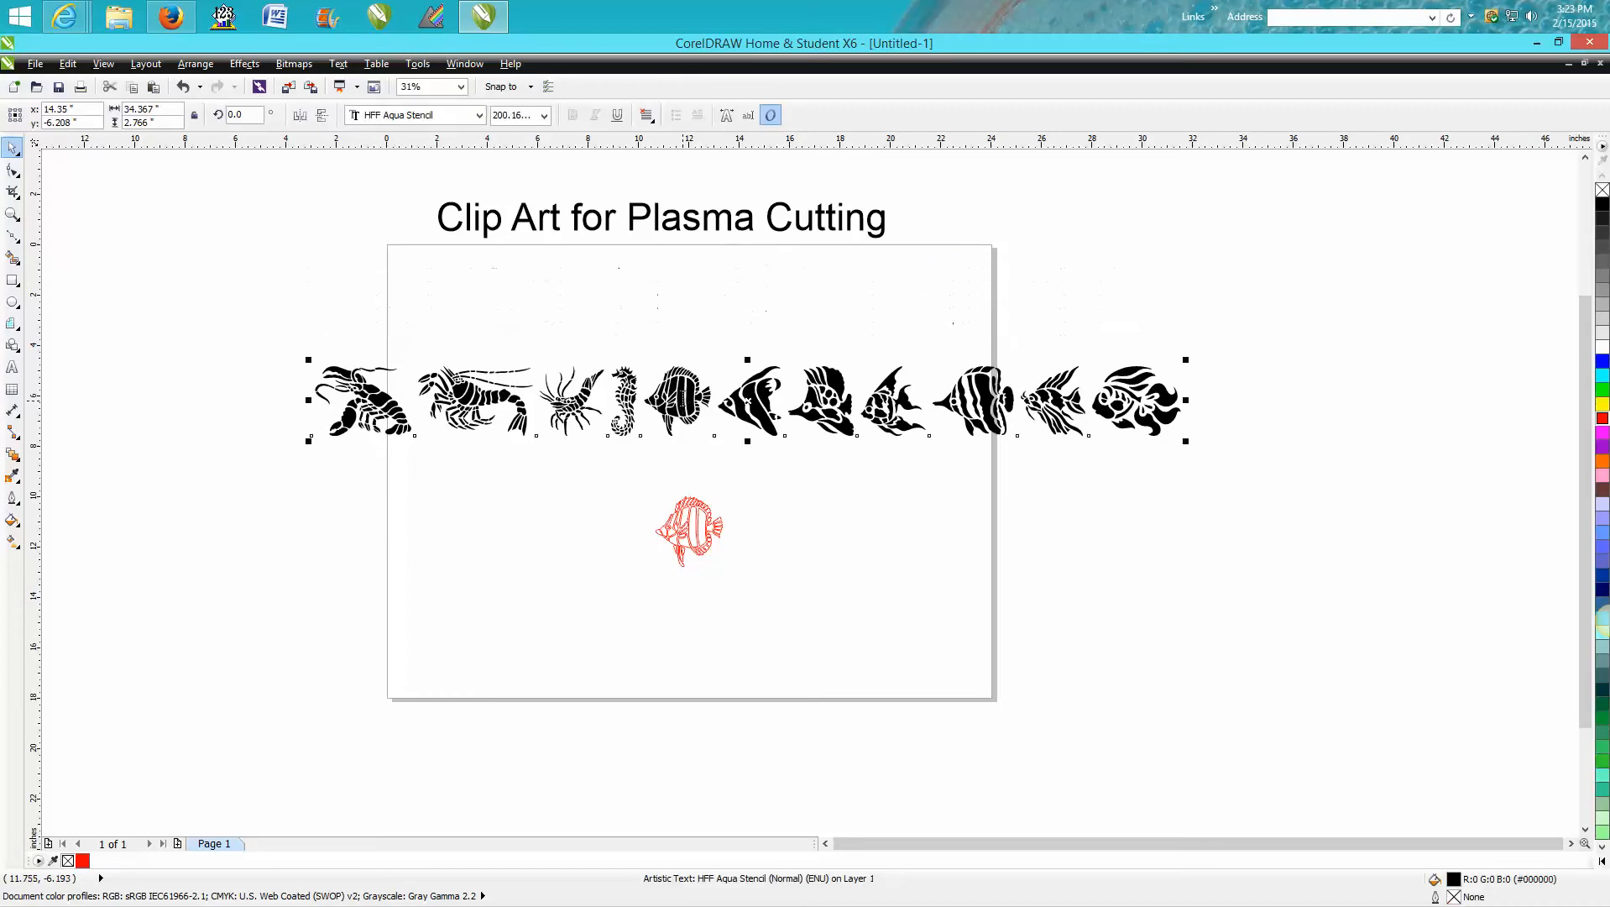
left_click(13, 148)
left_click(199, 65)
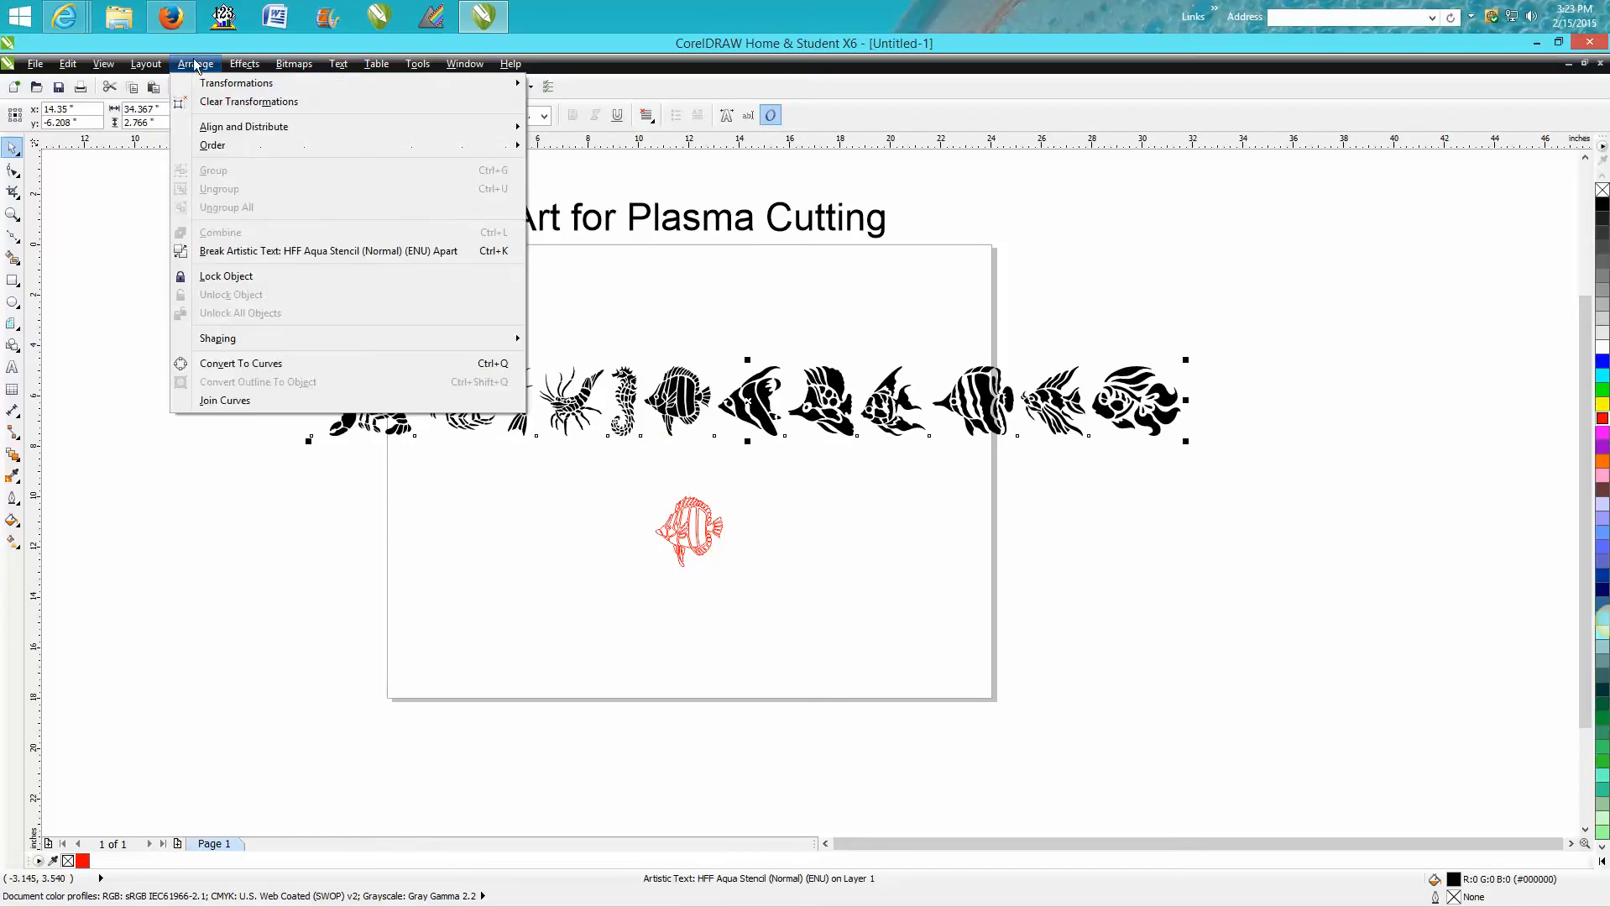
left_click(280, 251)
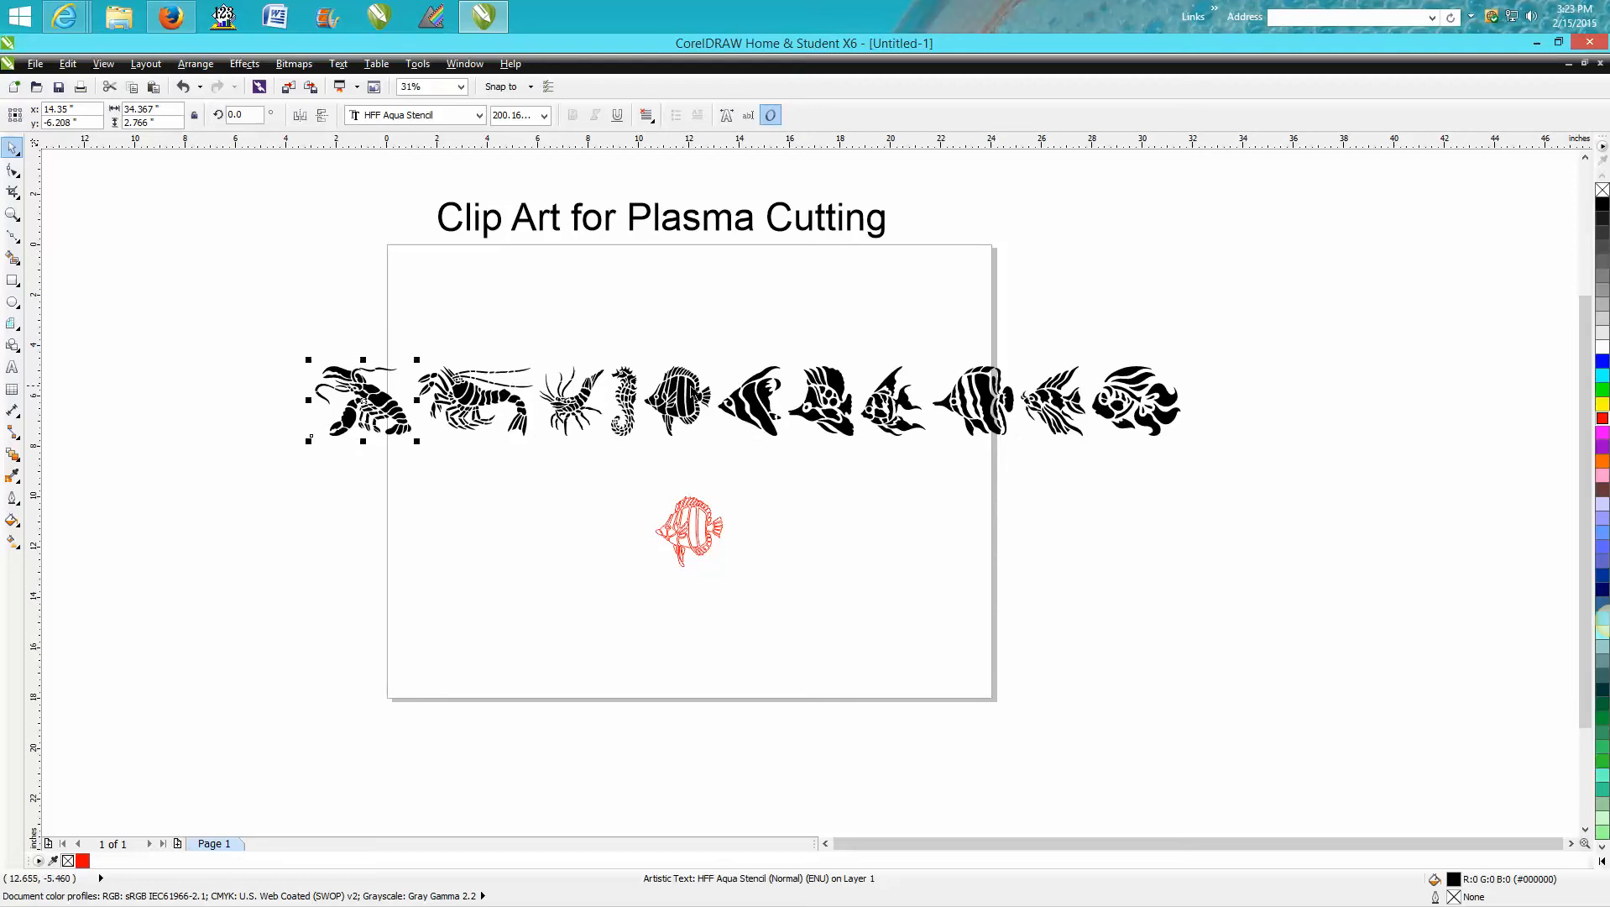
Move the fifth character, a striped fish, down beside the red fish and delete the rest of the sea-creature row
left_click_drag(680, 398, 609, 527)
left_click_drag(304, 327, 1251, 524)
key("Delete")
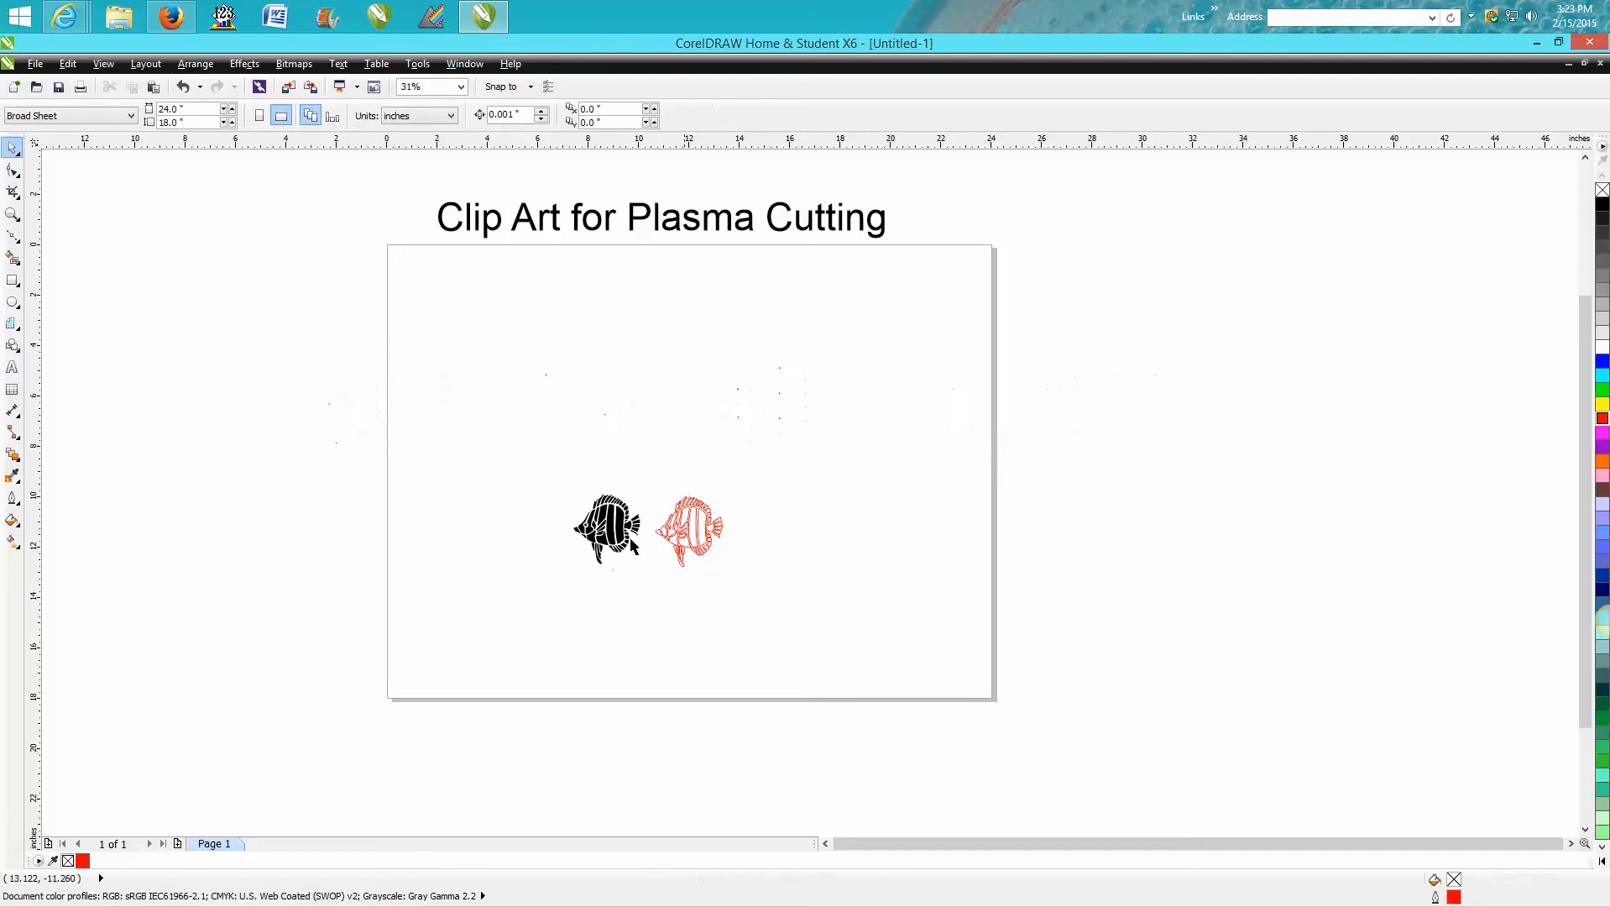
Remove the black fish's fill and give it a red outline
left_click(13, 214)
left_click_drag(568, 460, 794, 598)
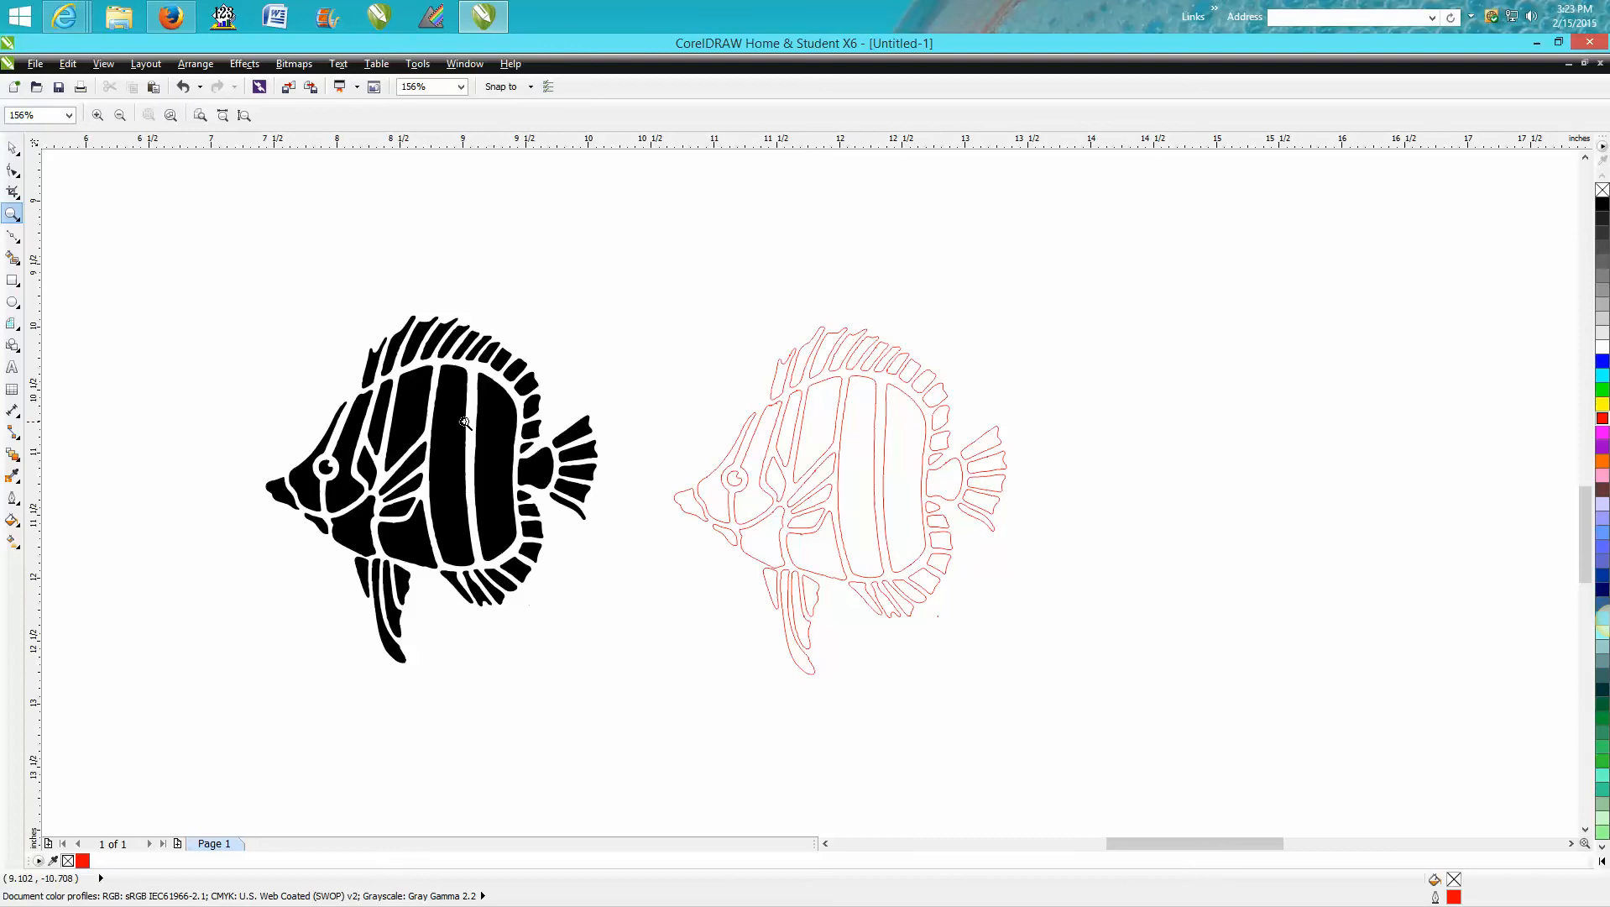
left_click(12, 148)
left_click(445, 446)
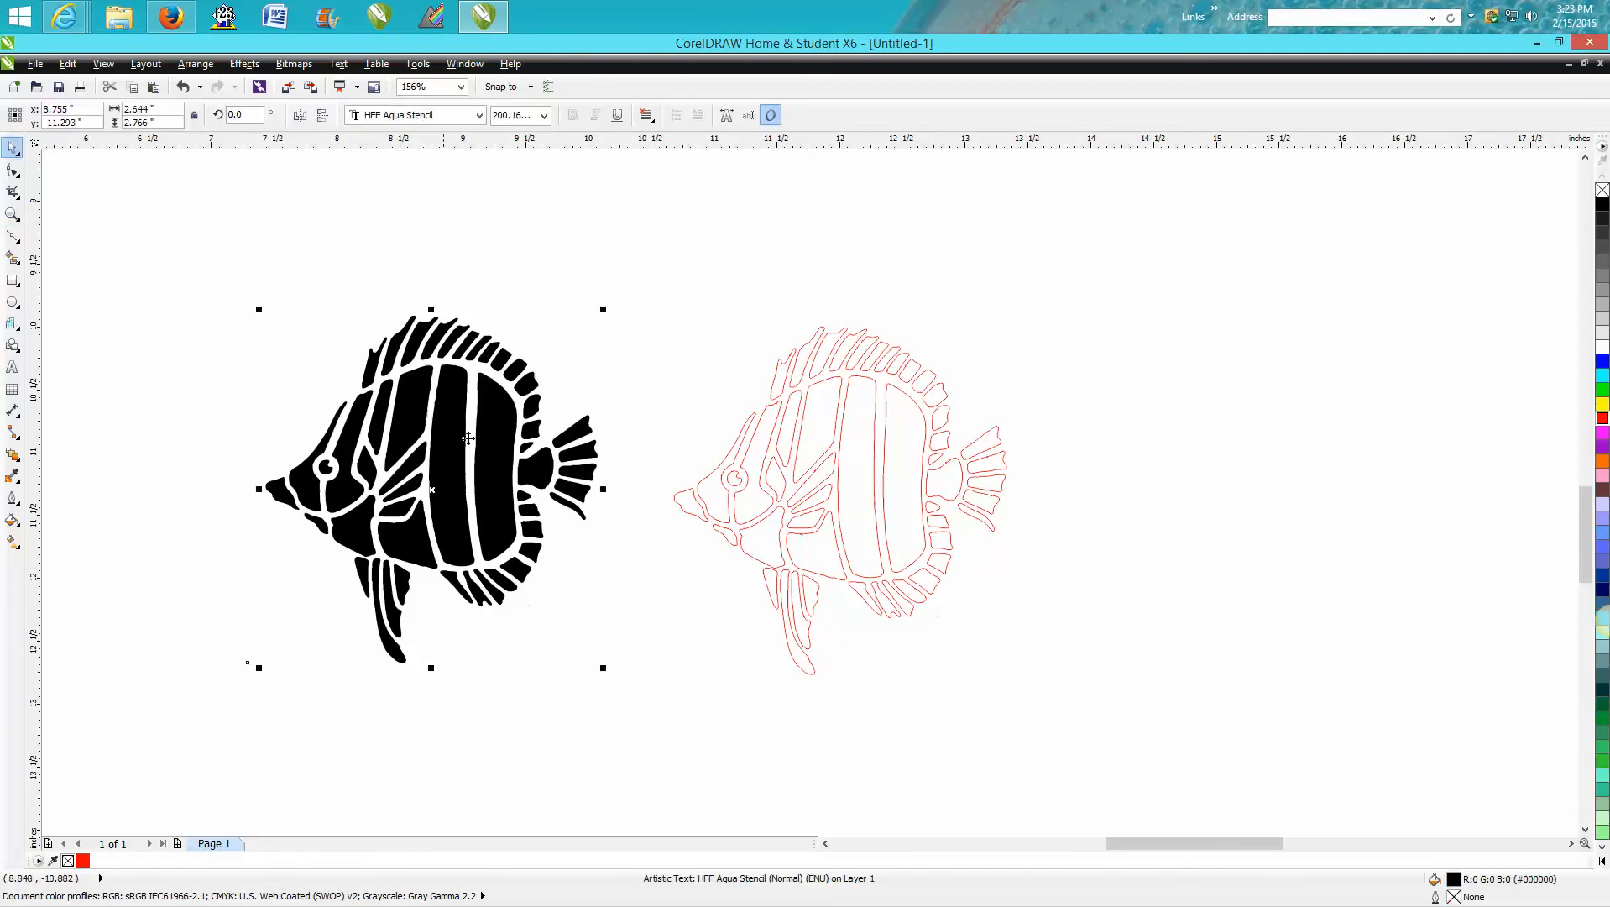
left_click(1601, 190)
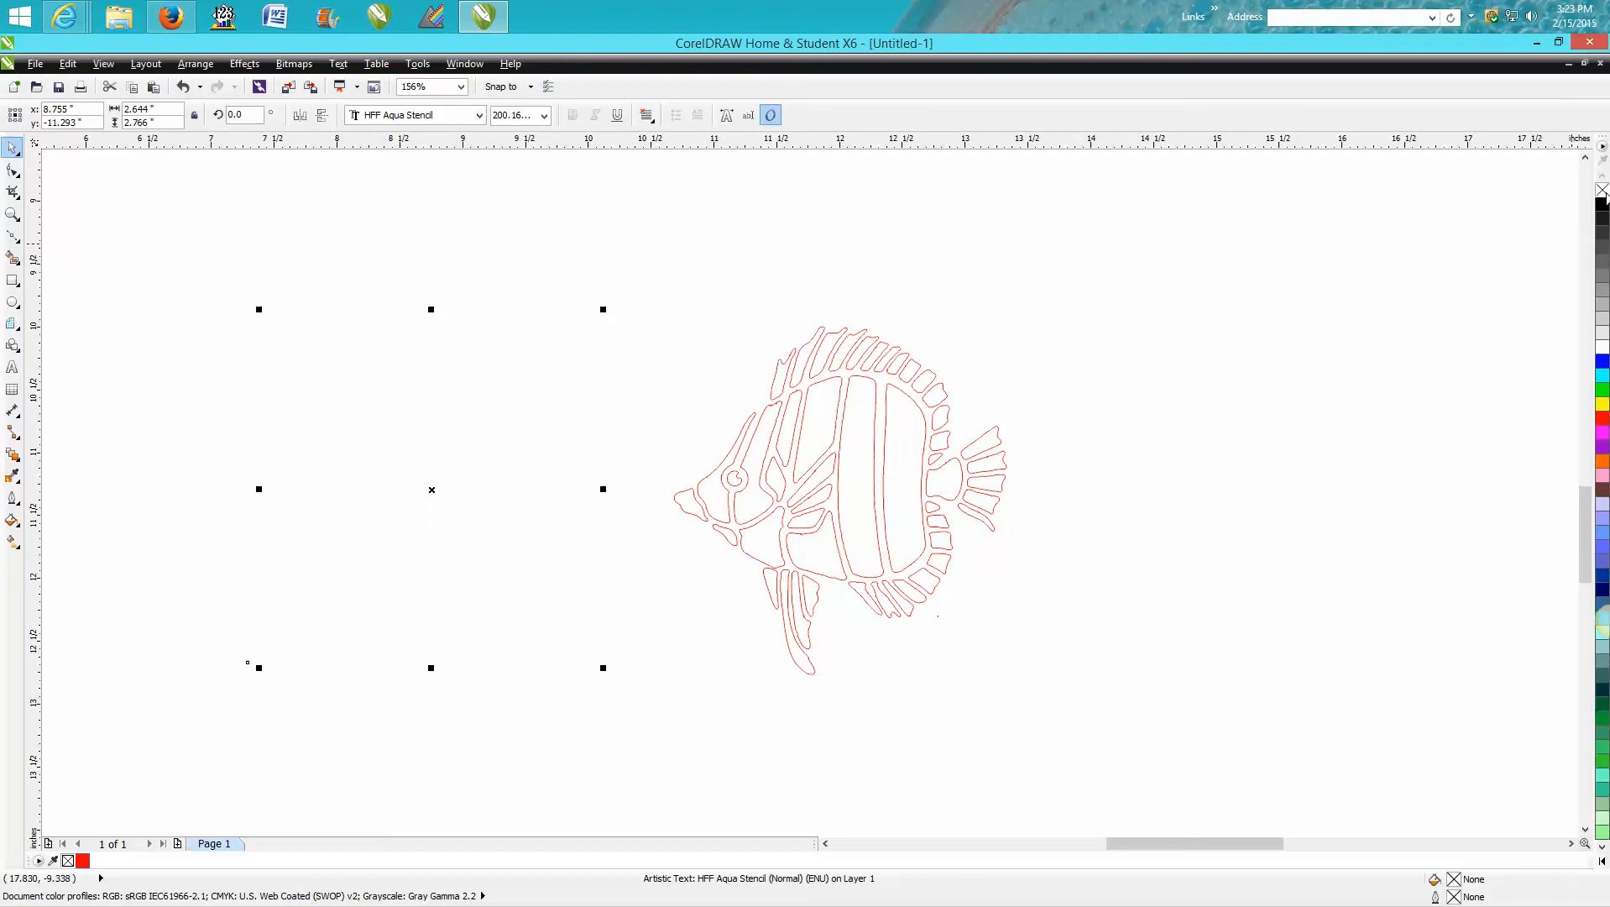
right_click(1602, 418)
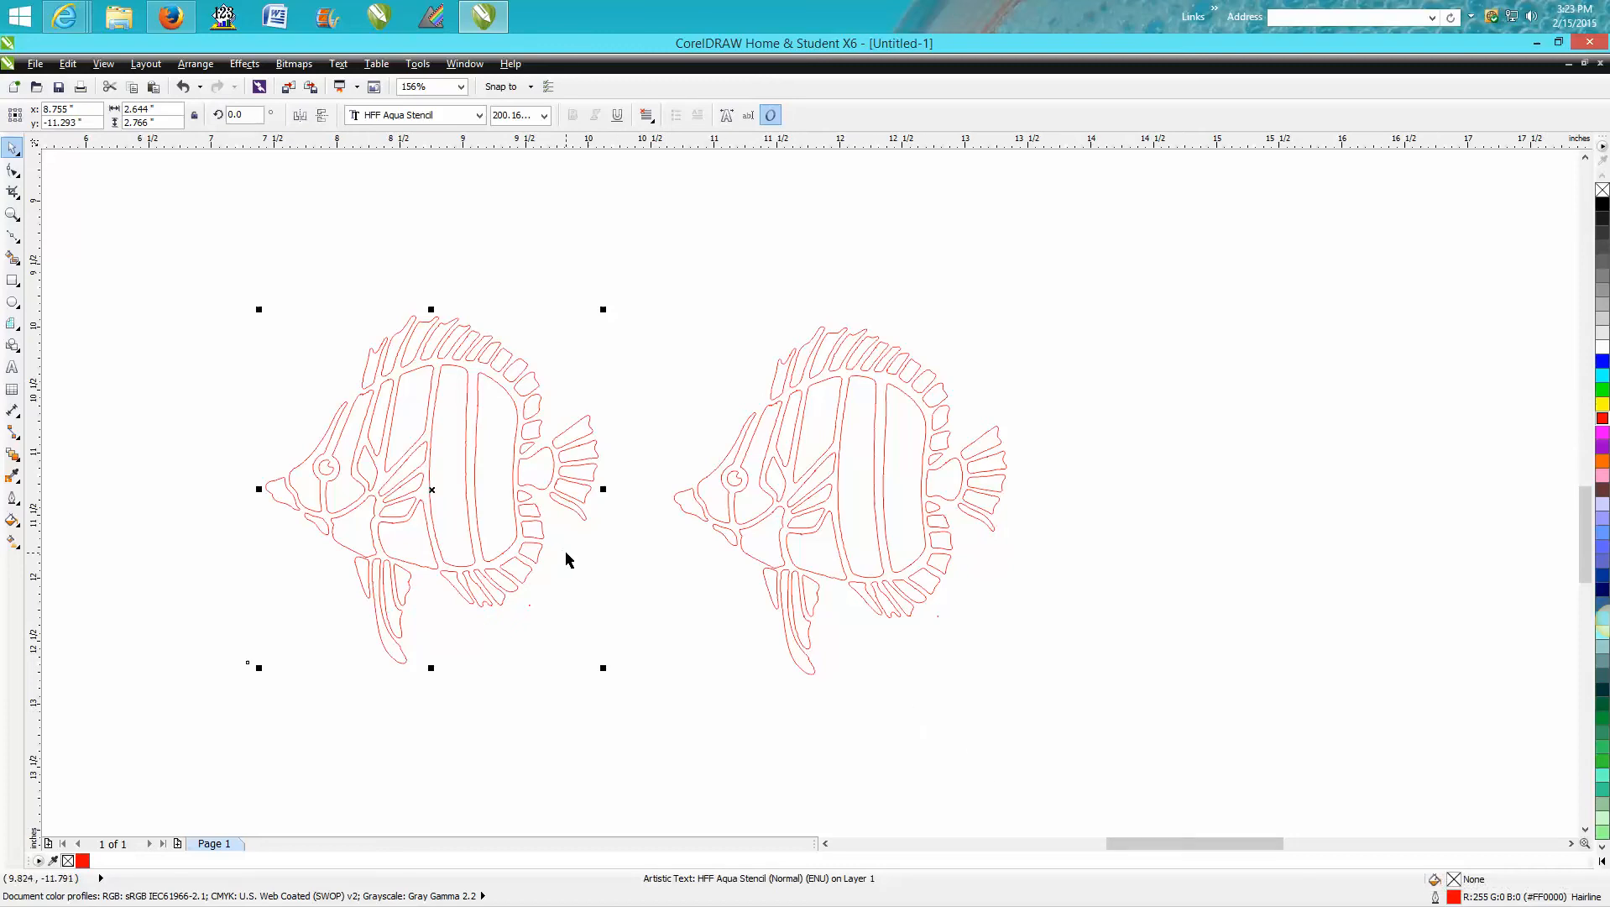
Delete the newly outlined fish and move the remaining red fish group to about x 10.92, y -11.07 inches
key("Delete")
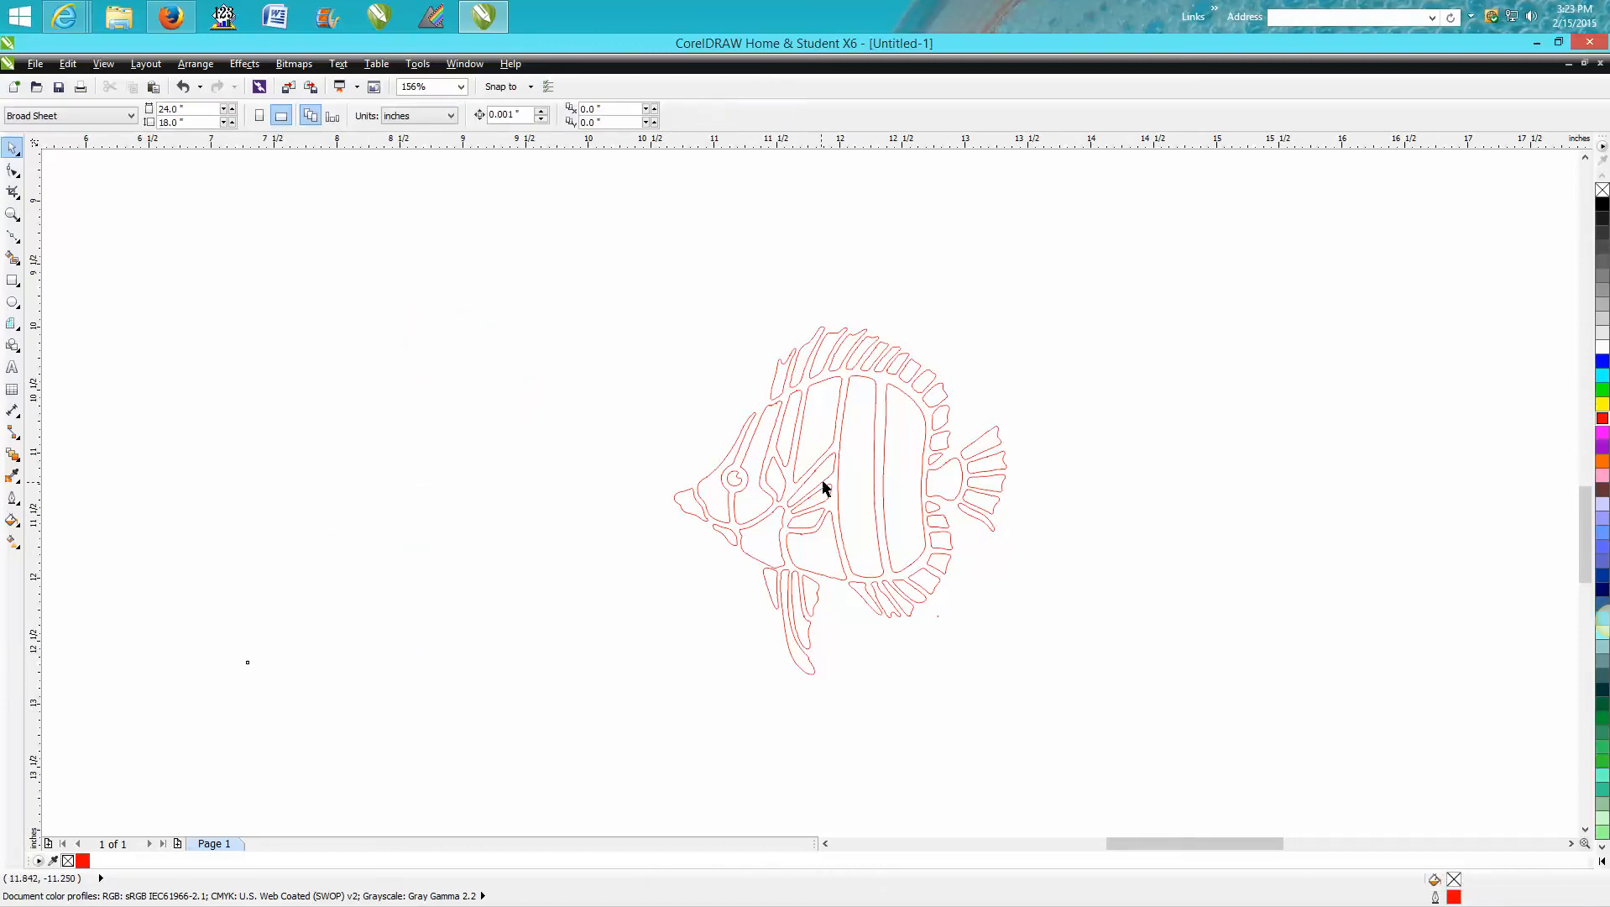
left_click(826, 482)
left_click_drag(840, 489, 747, 475)
left_click(12, 214)
left_click_drag(492, 270, 1162, 709)
left_click_drag(698, 318, 906, 472)
scroll(905, 472, "down", 2)
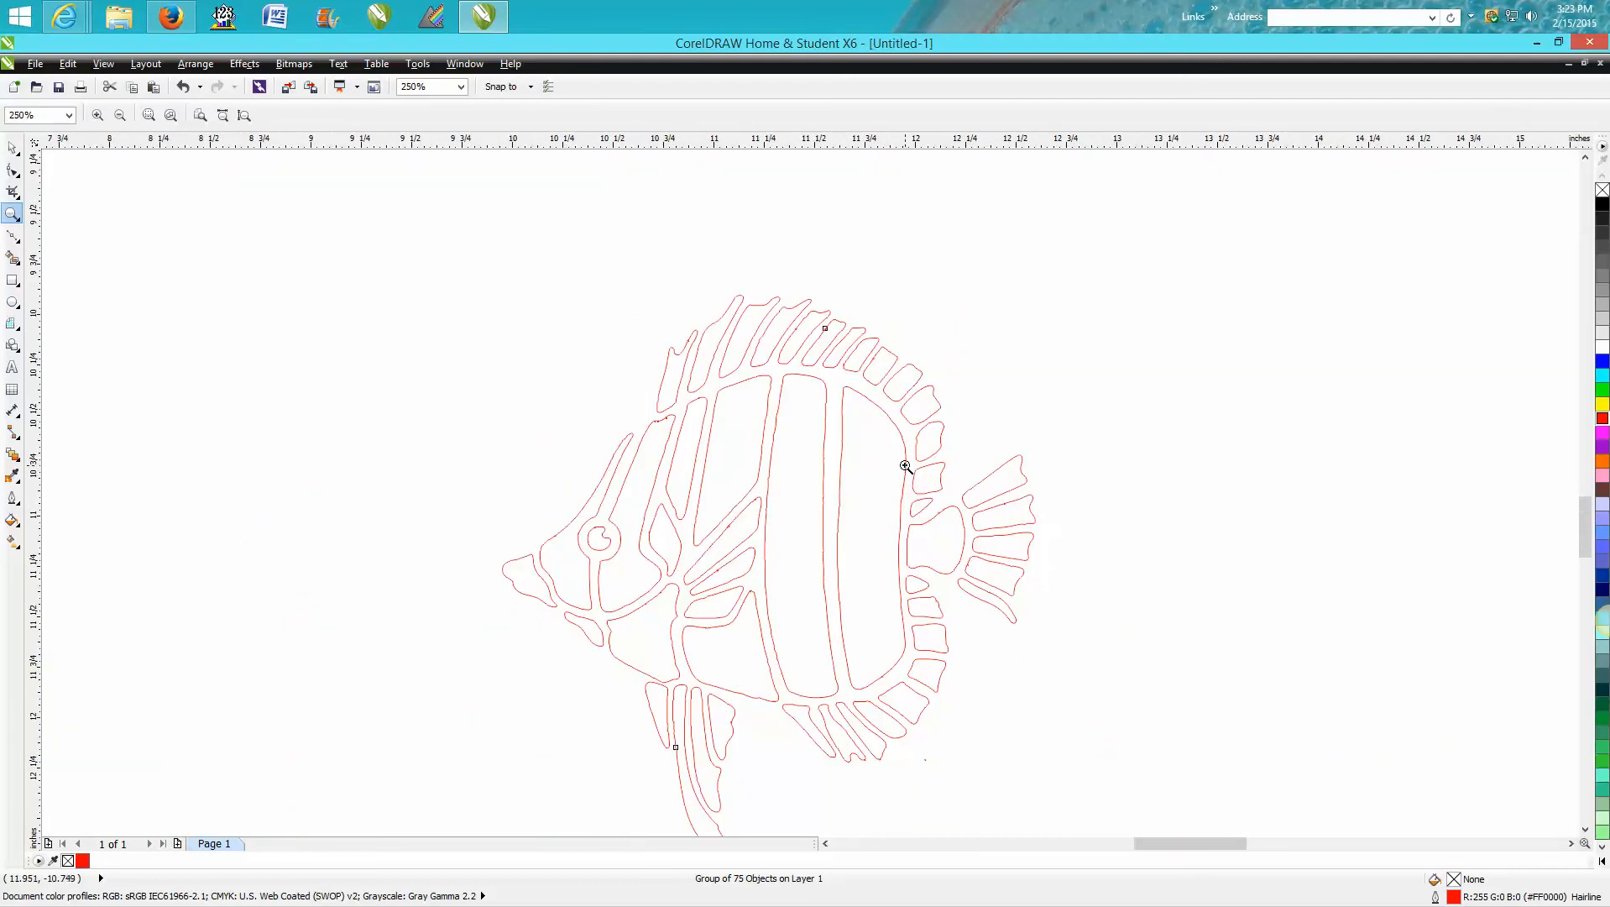
scroll(903, 457, "down", 1)
key("space")
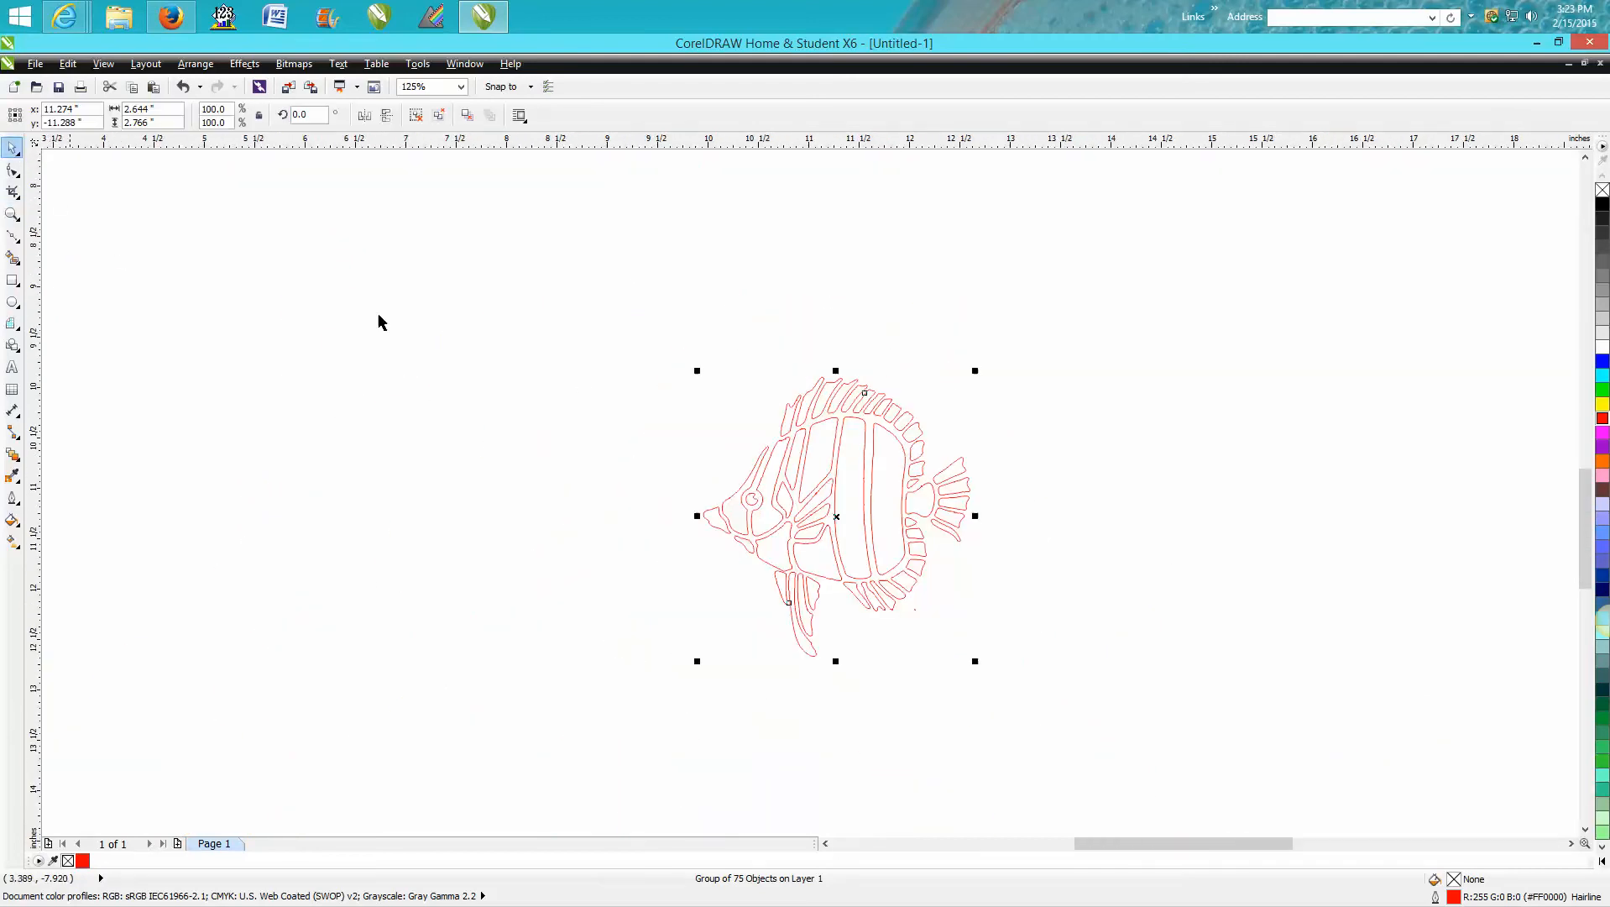
left_click_drag(838, 514, 796, 496)
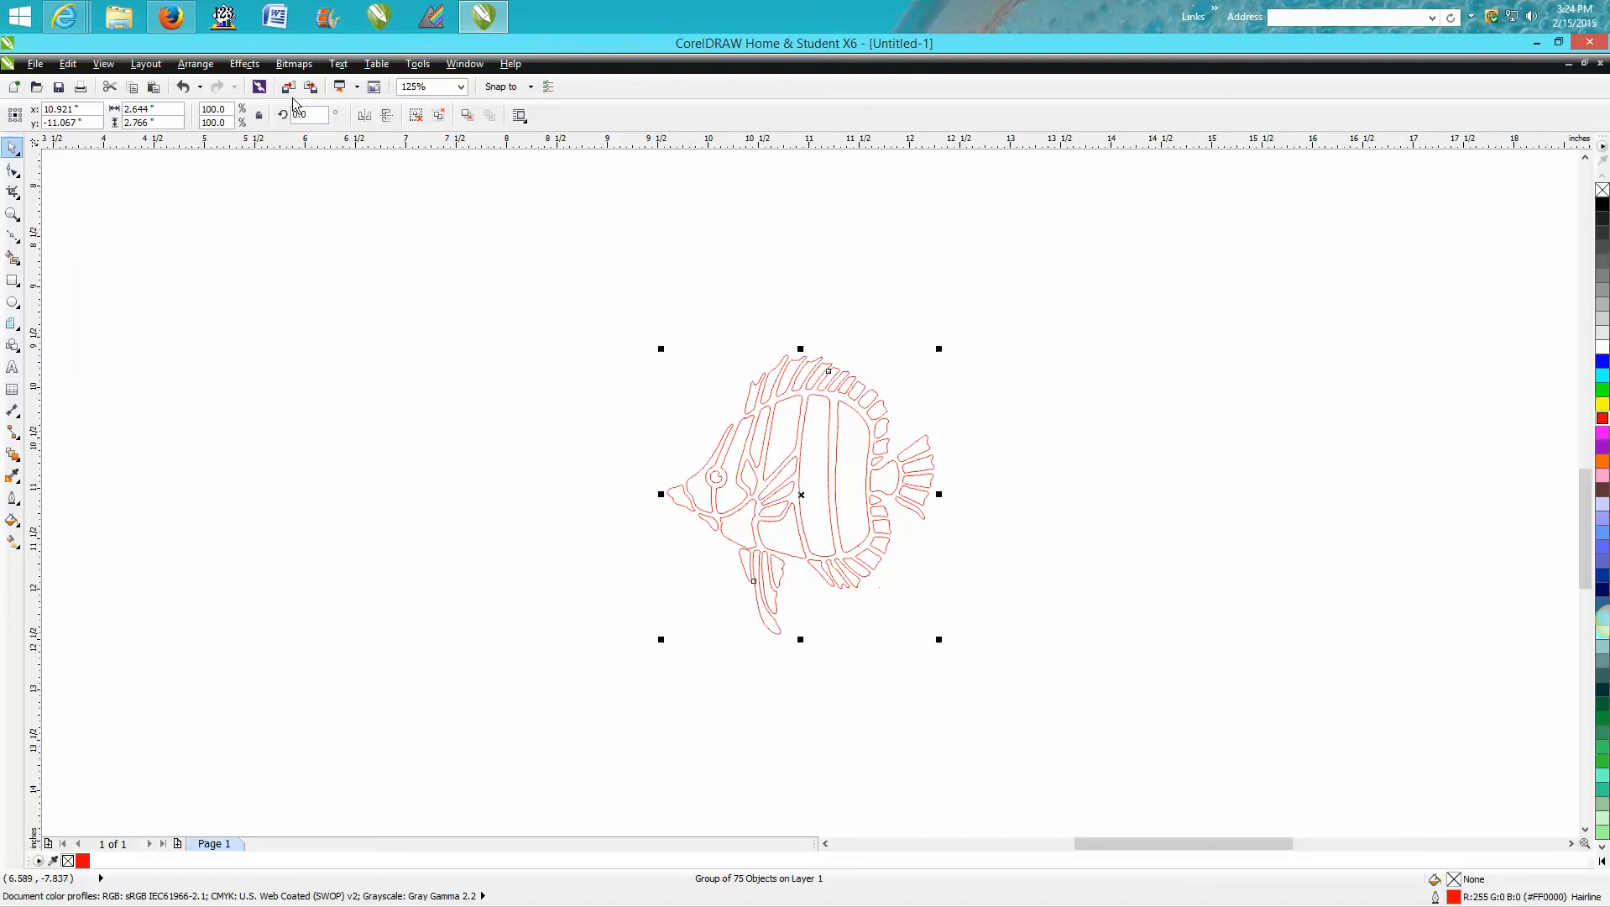
Apply a one-step outside contour with a 0.04-inch offset to the red fish group
left_click(248, 66)
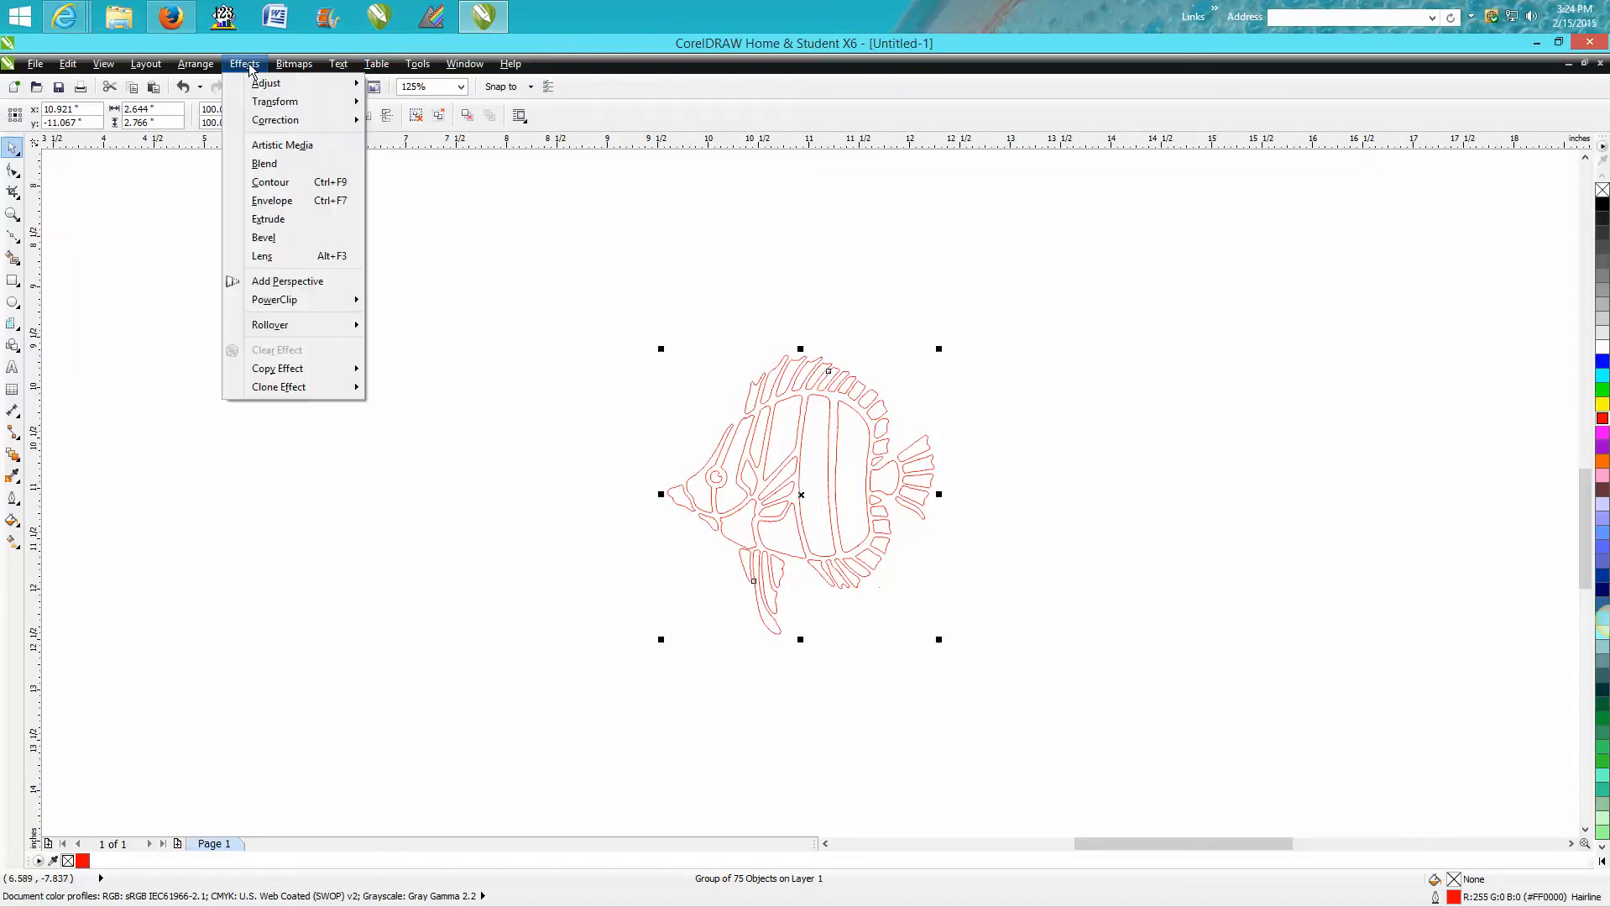
left_click(282, 181)
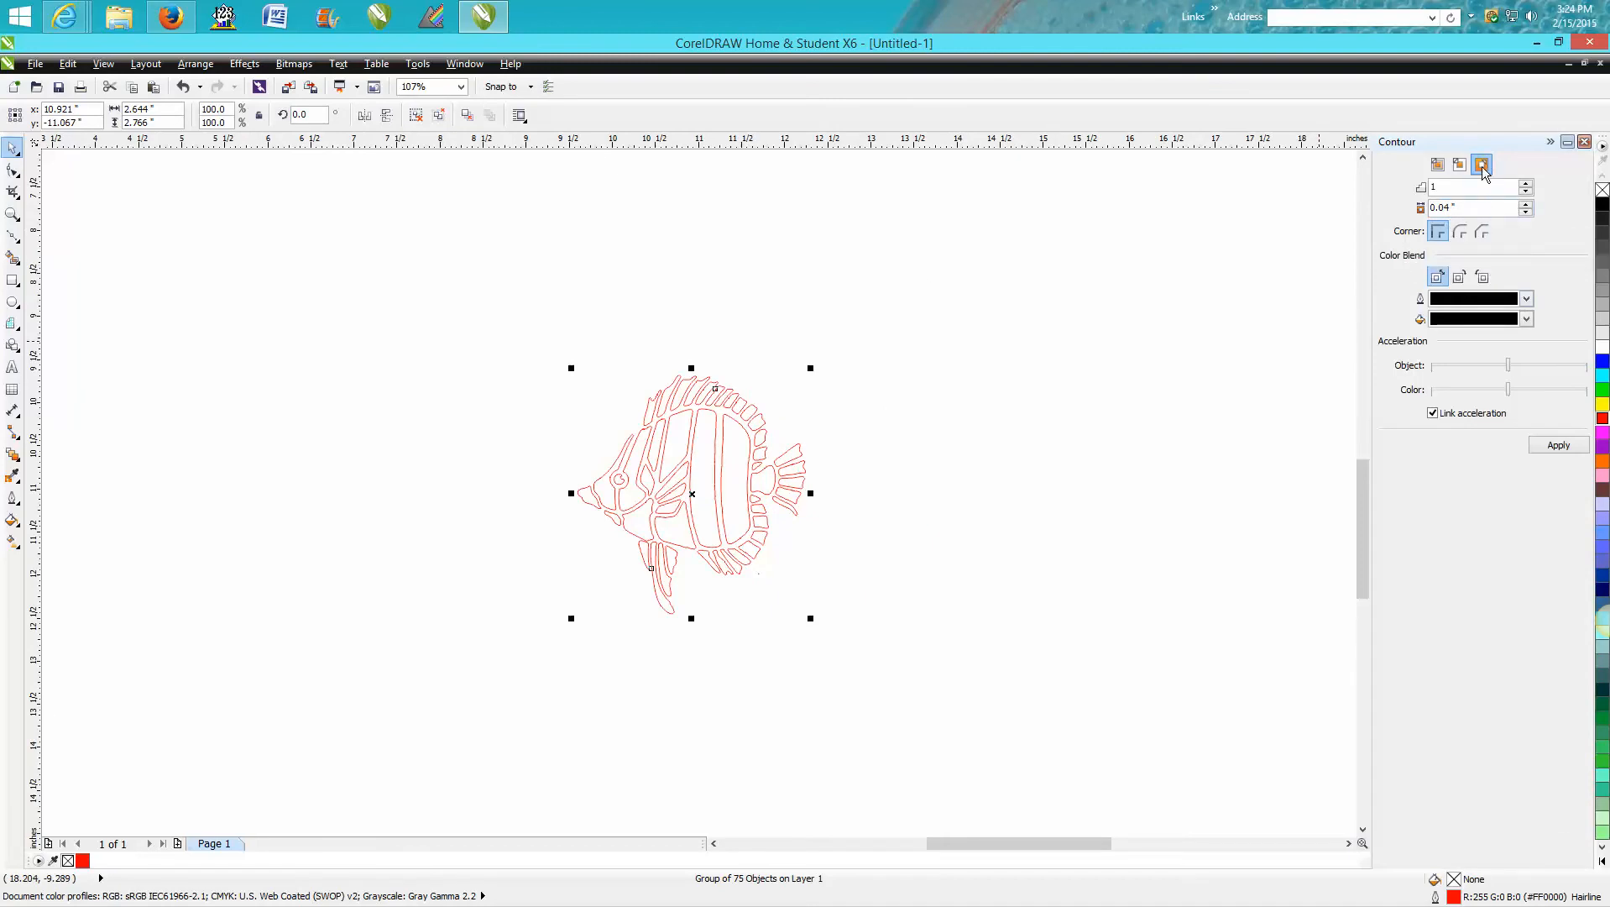
left_click(1555, 445)
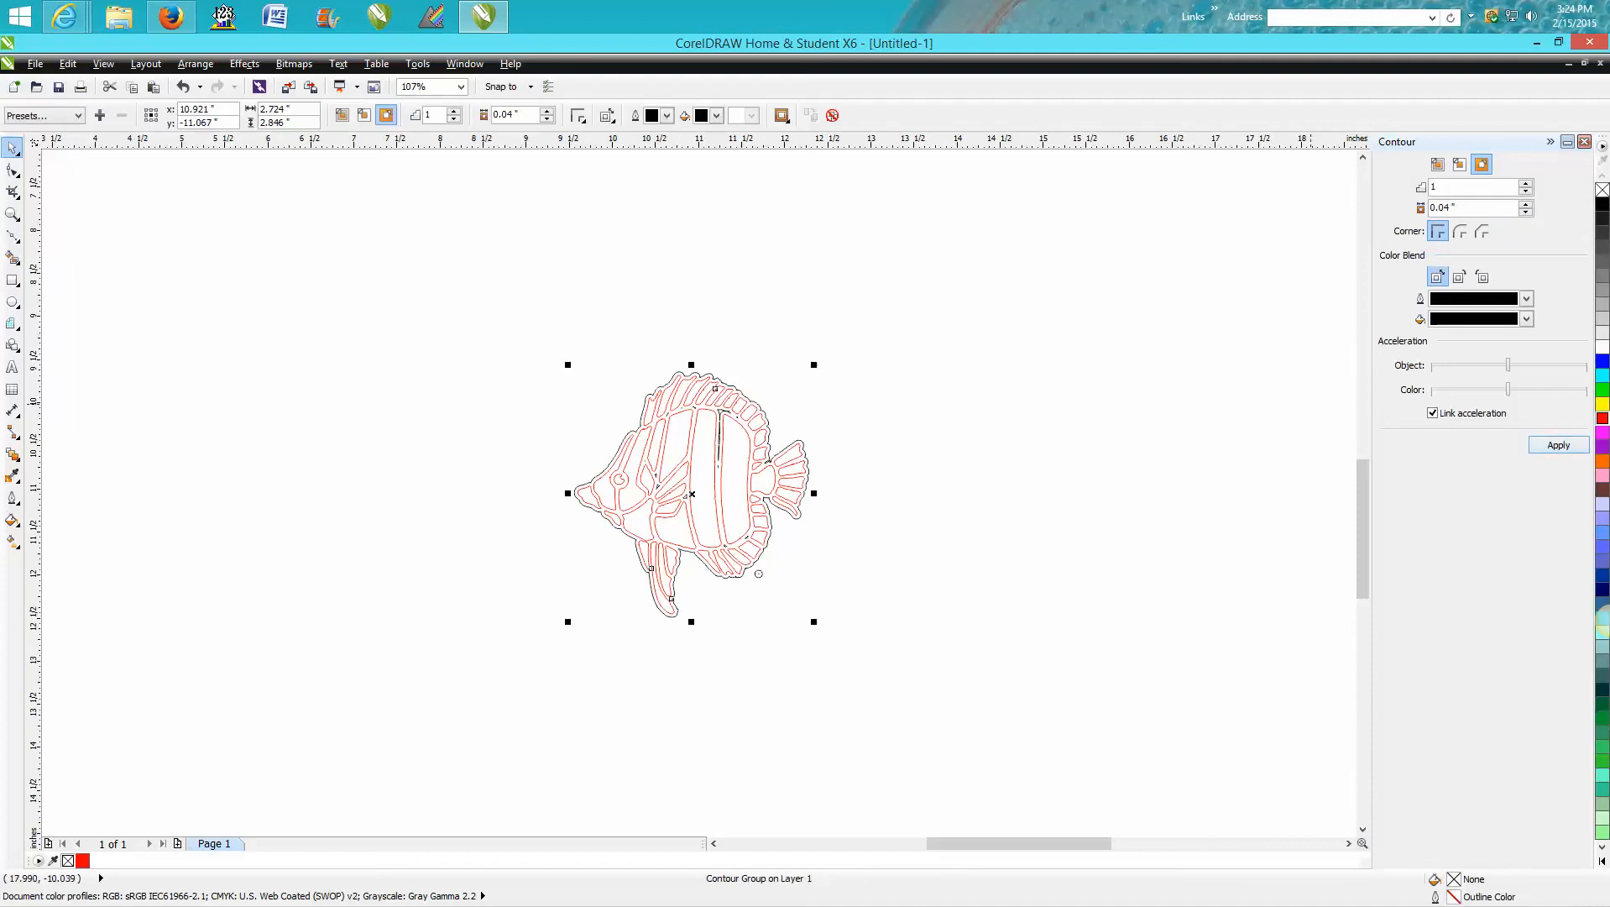
left_click(1583, 142)
Break the fish's contour group apart so the contour is separate from the red artwork
left_click(12, 214)
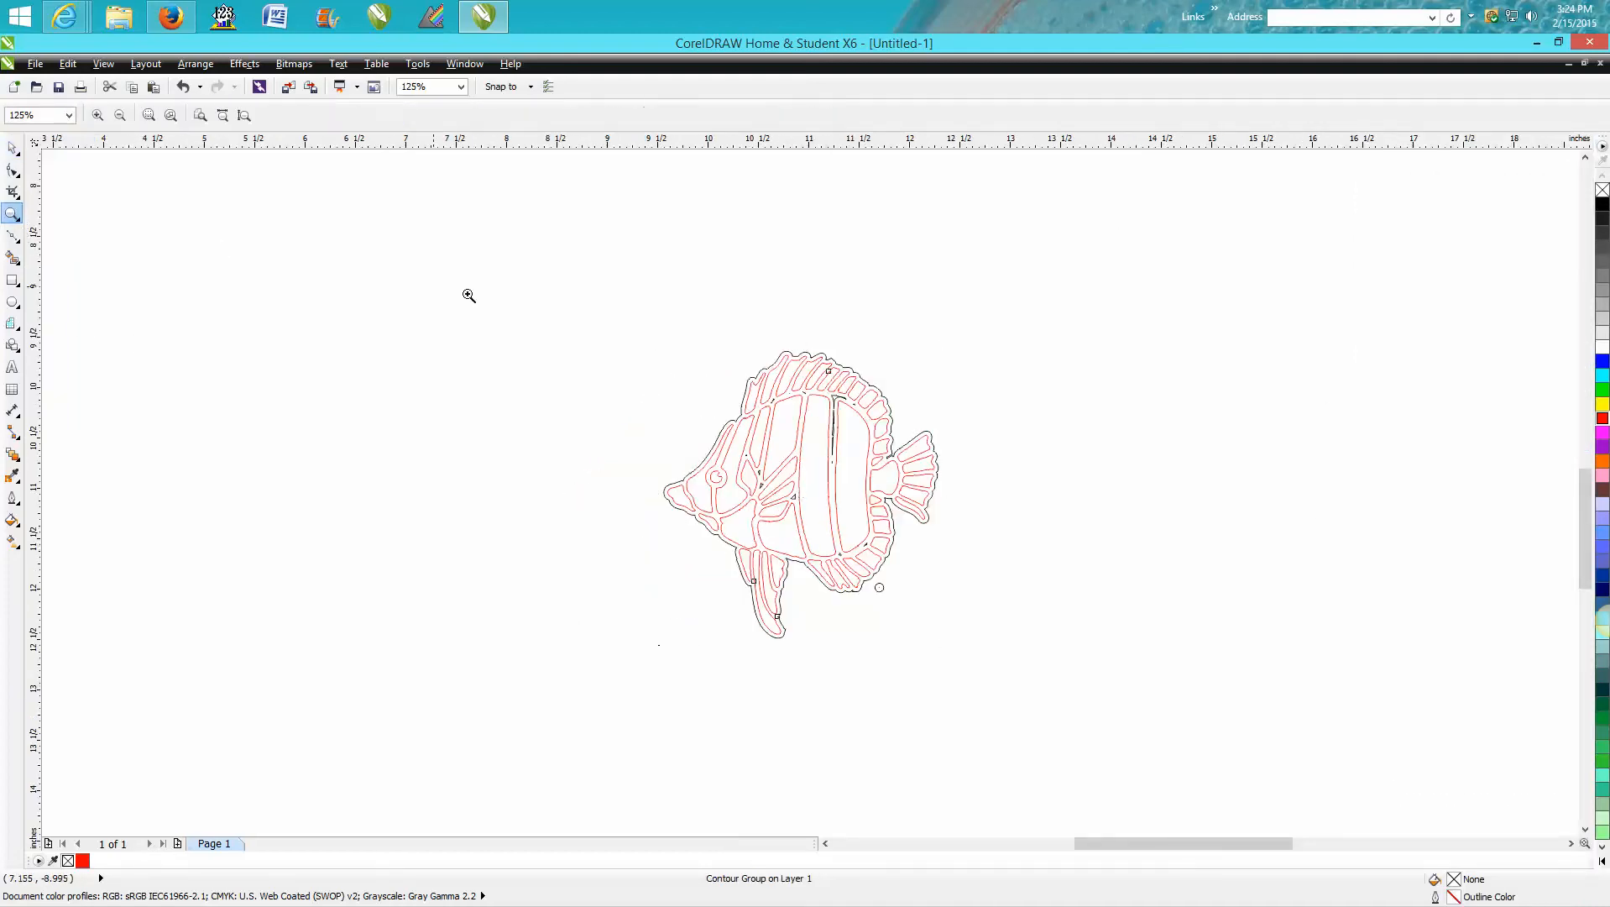
left_click(1045, 637)
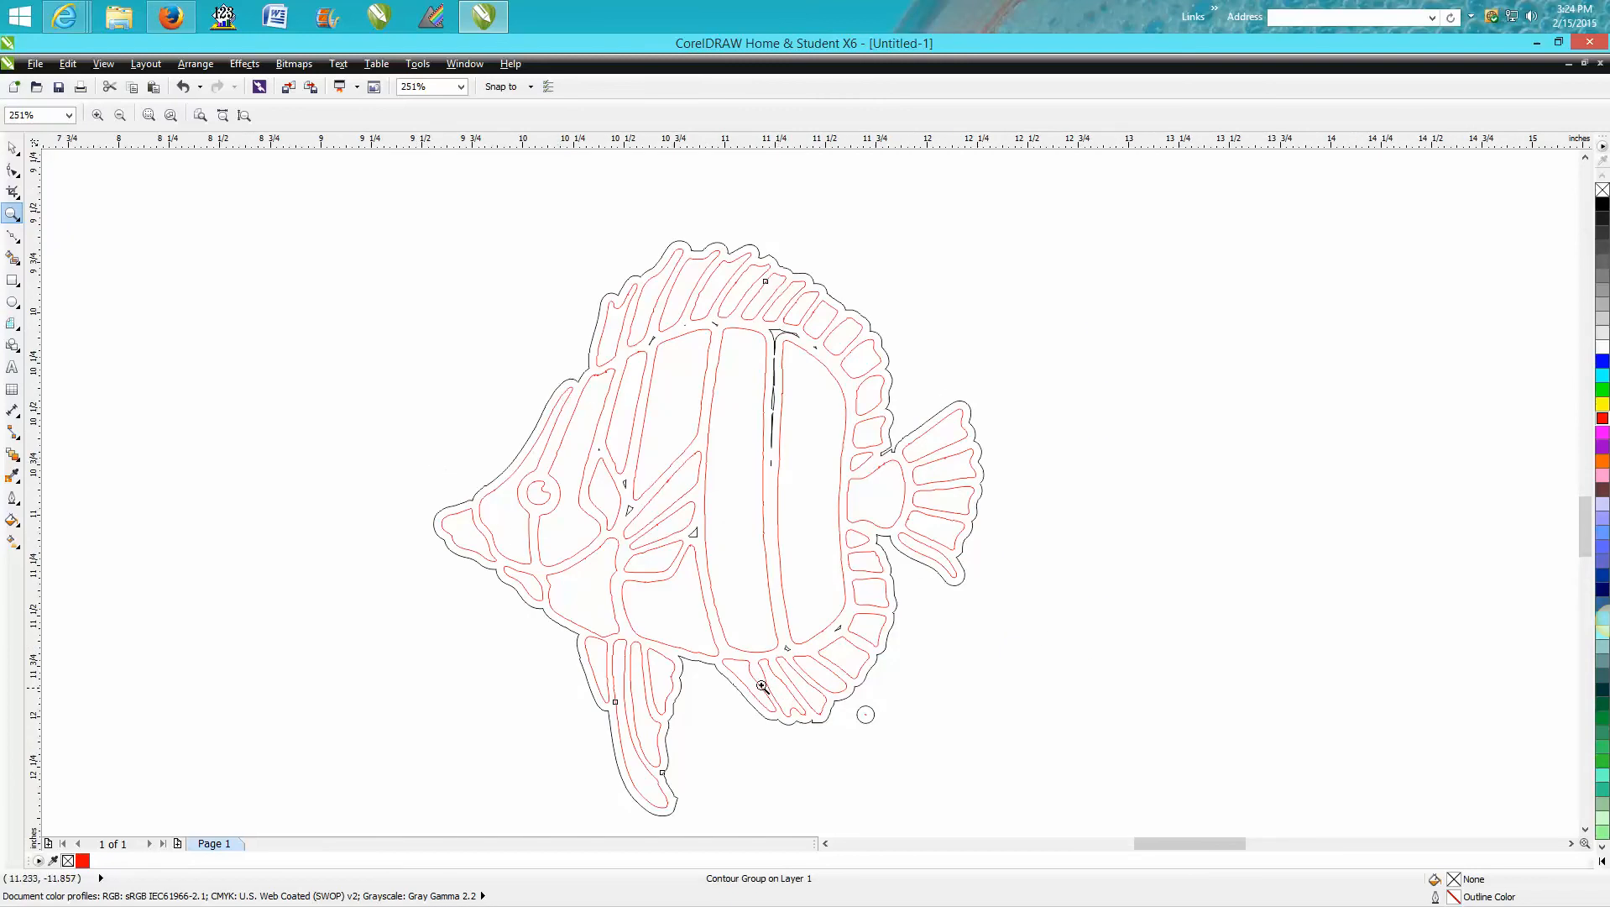
left_click(196, 64)
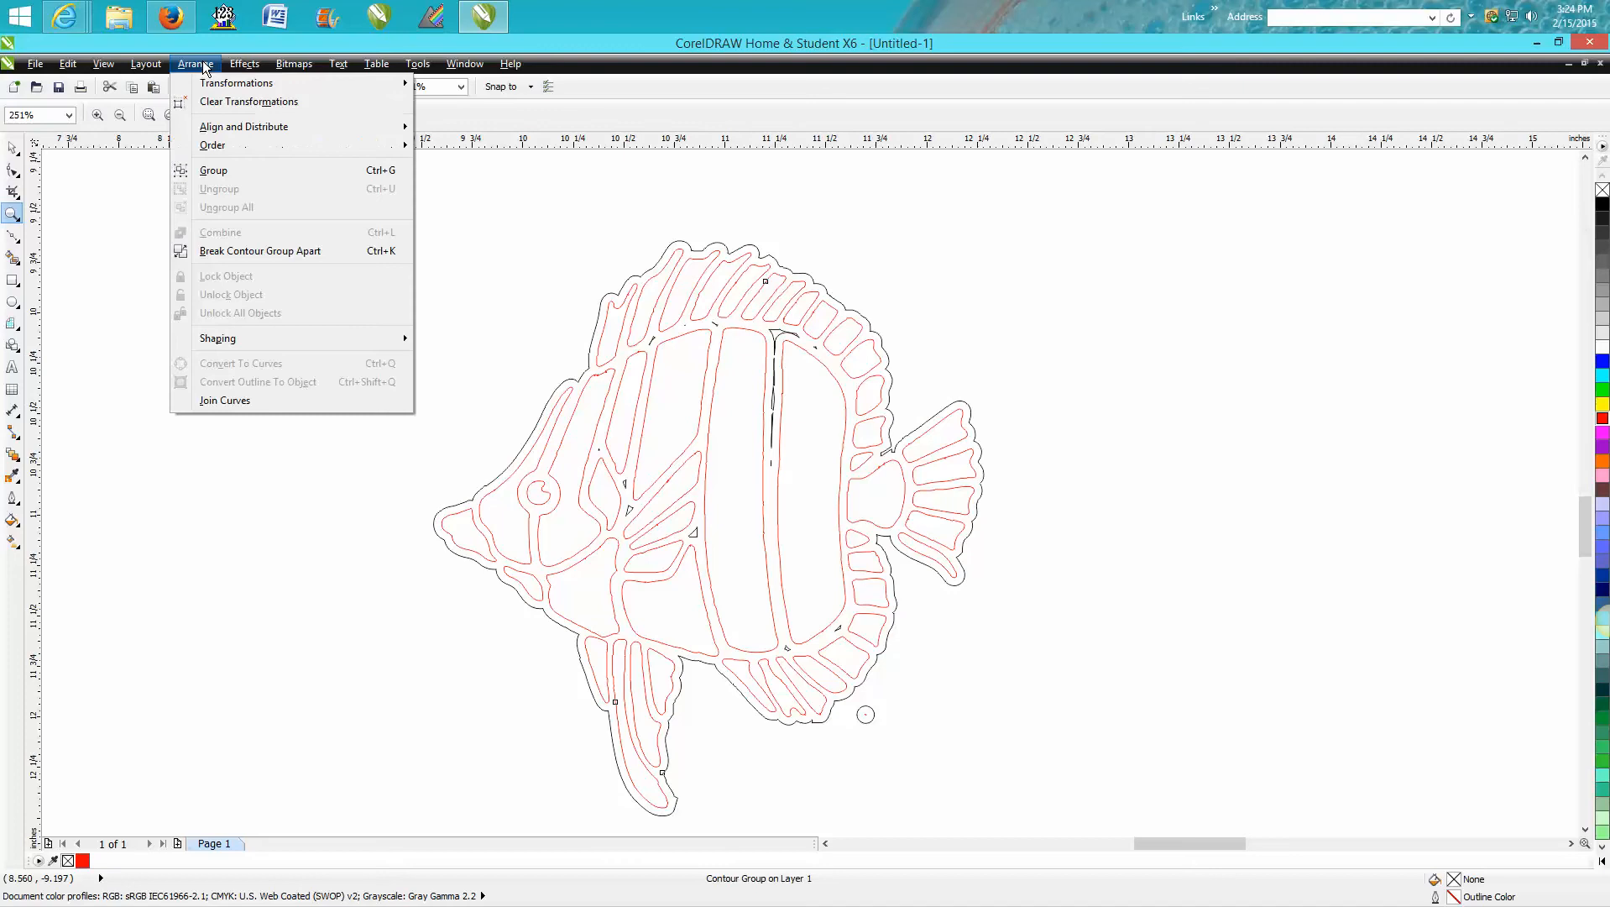
left_click(263, 251)
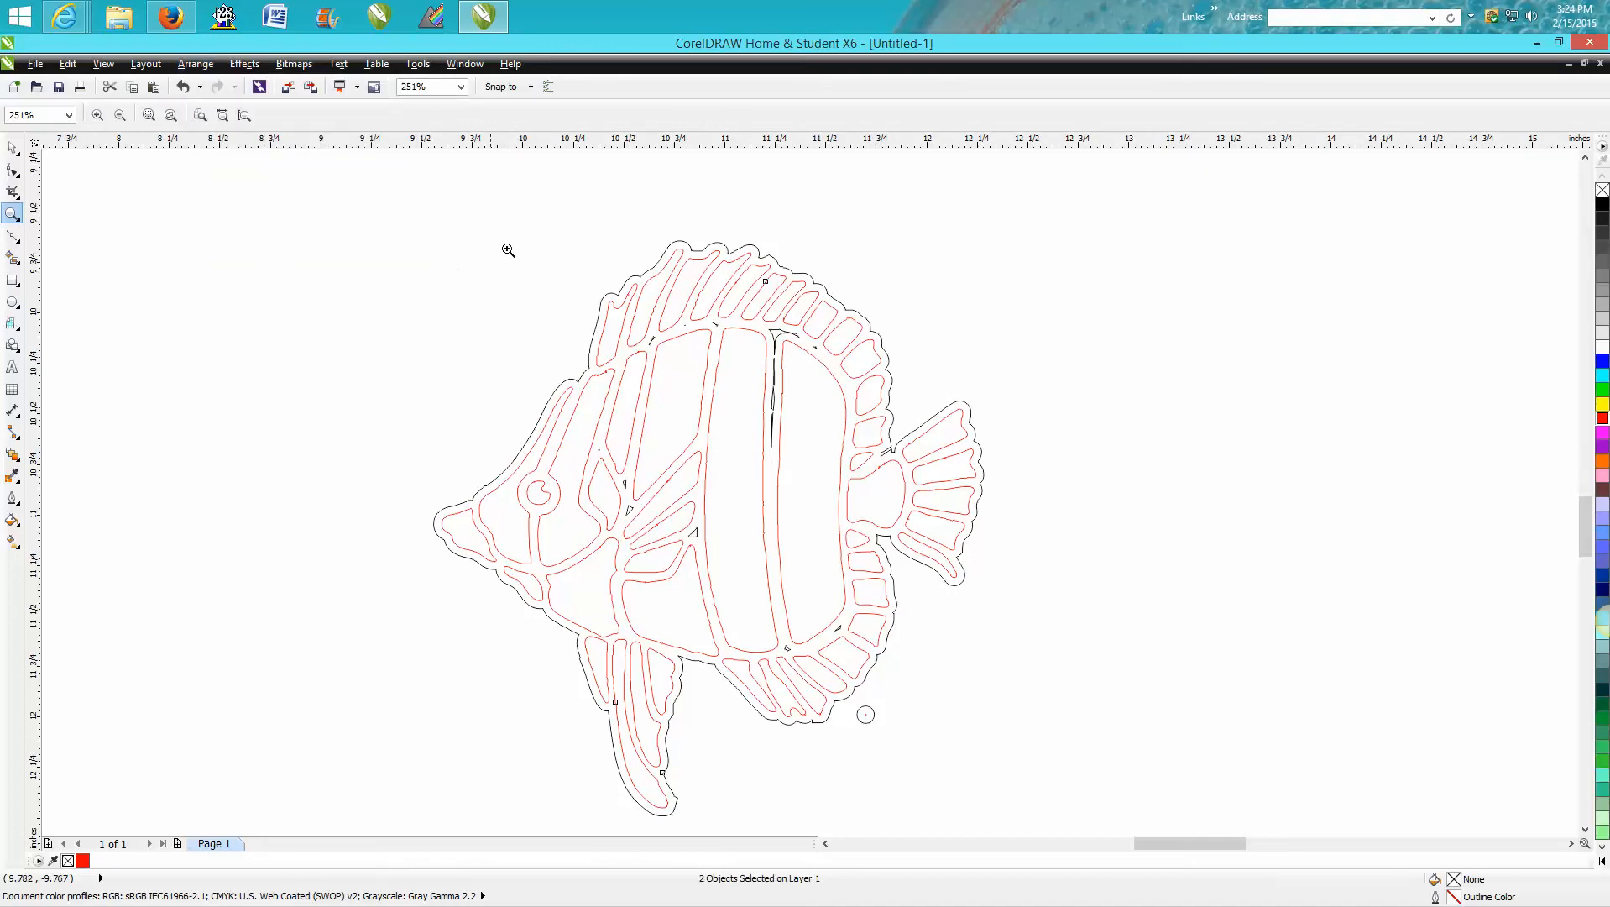
Move the red fish group off the black contour to an empty area beside it, about x 13.87, y -10.94 inches
left_click(12, 149)
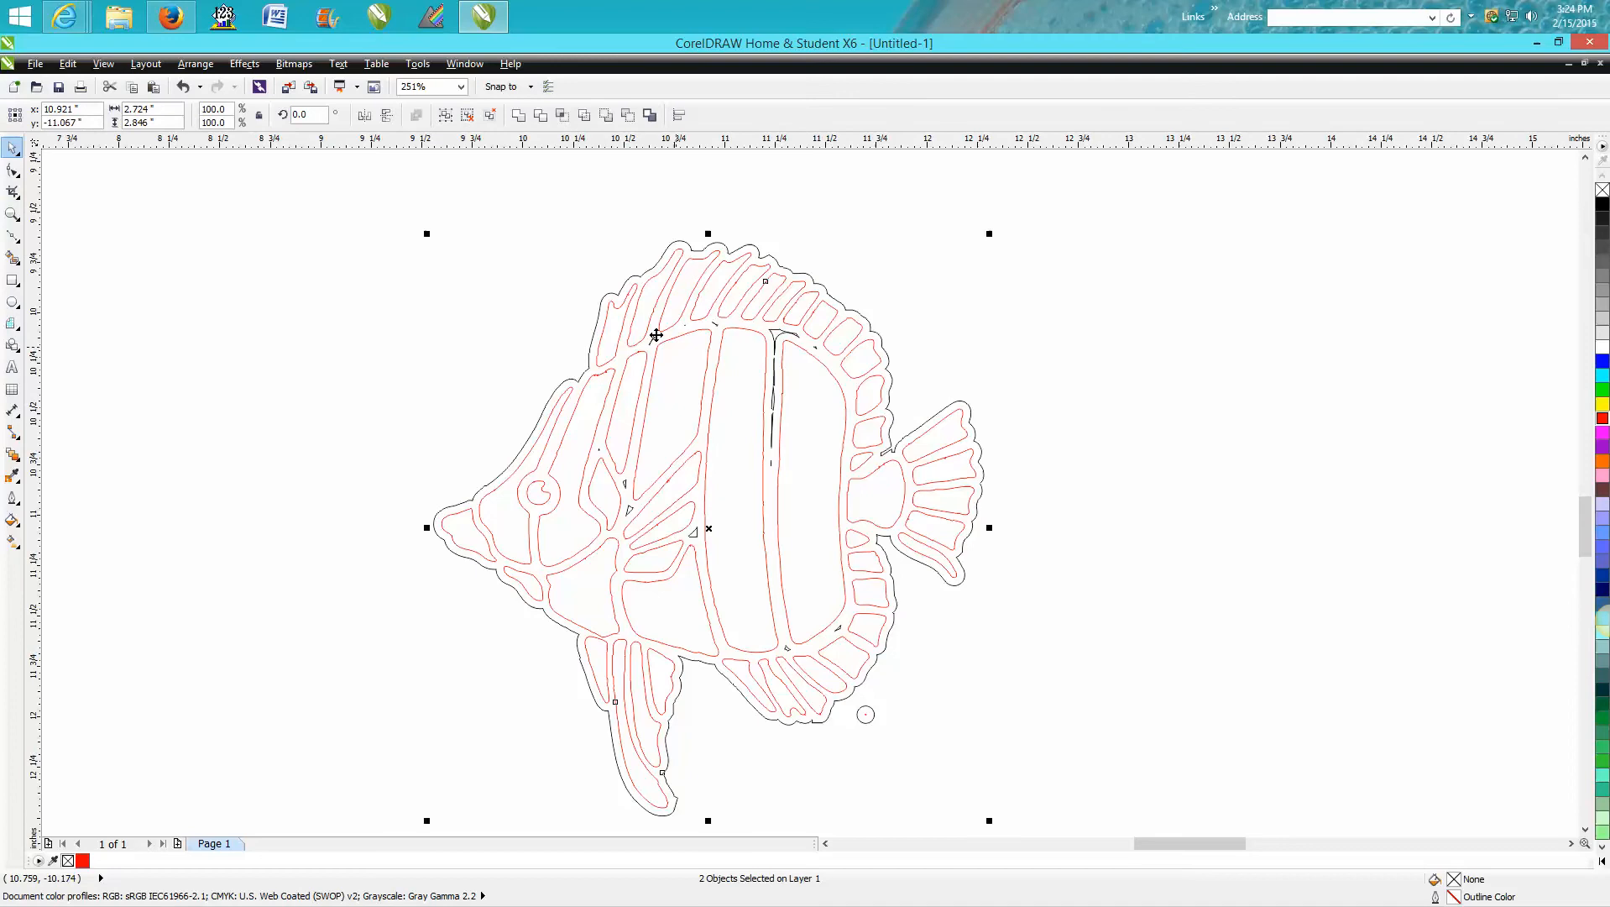
left_click(602, 326)
left_click(681, 340)
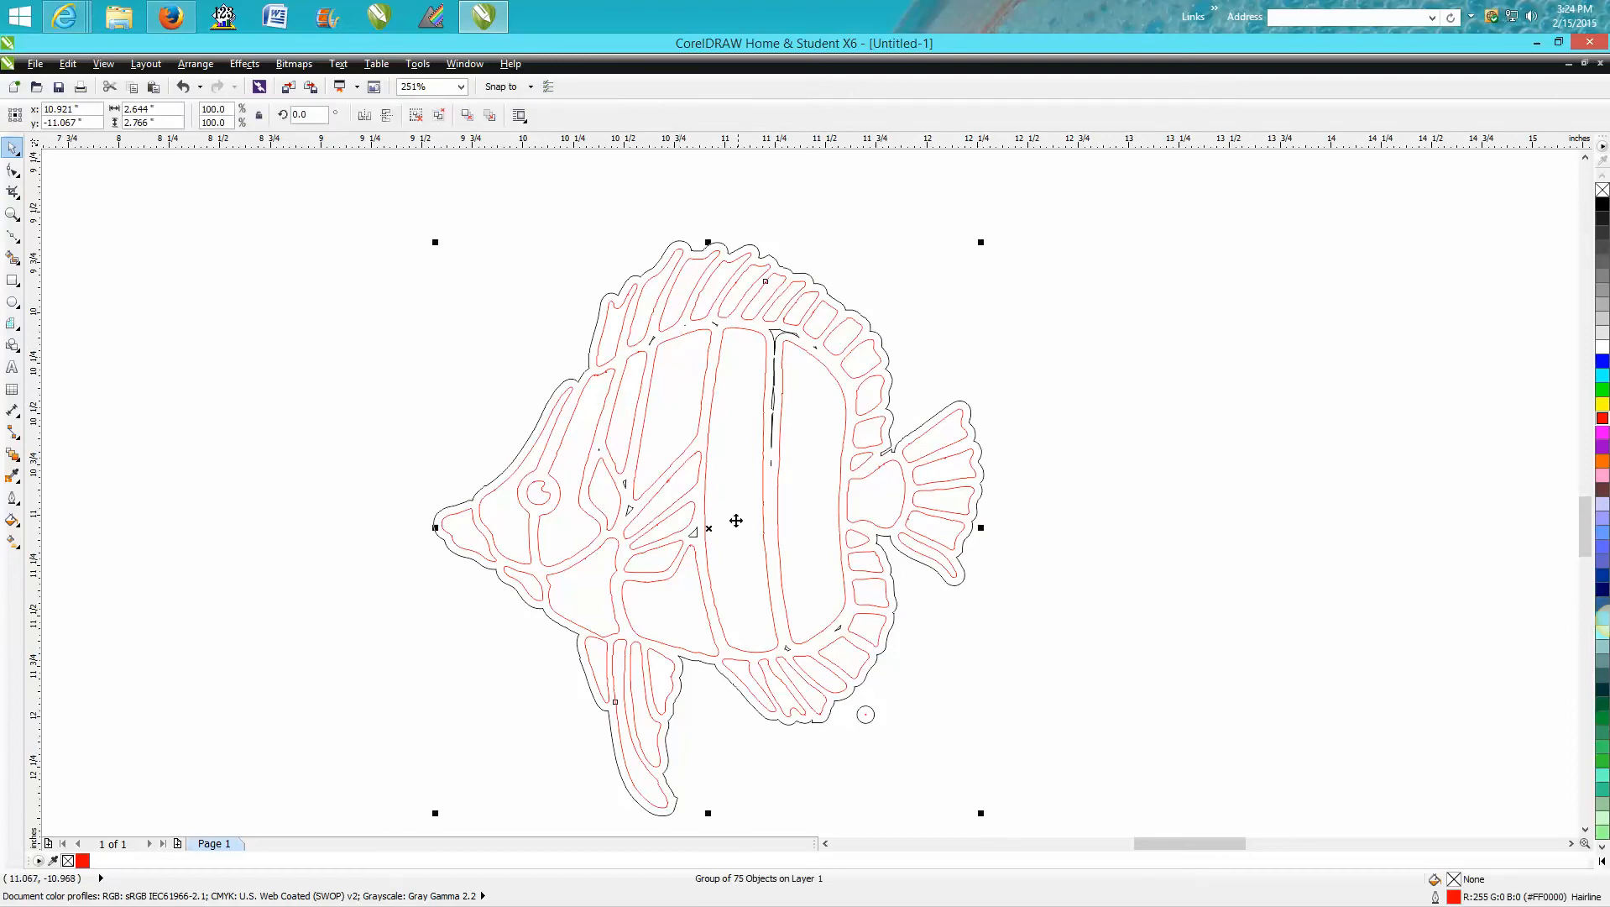
left_click_drag(710, 526, 1304, 501)
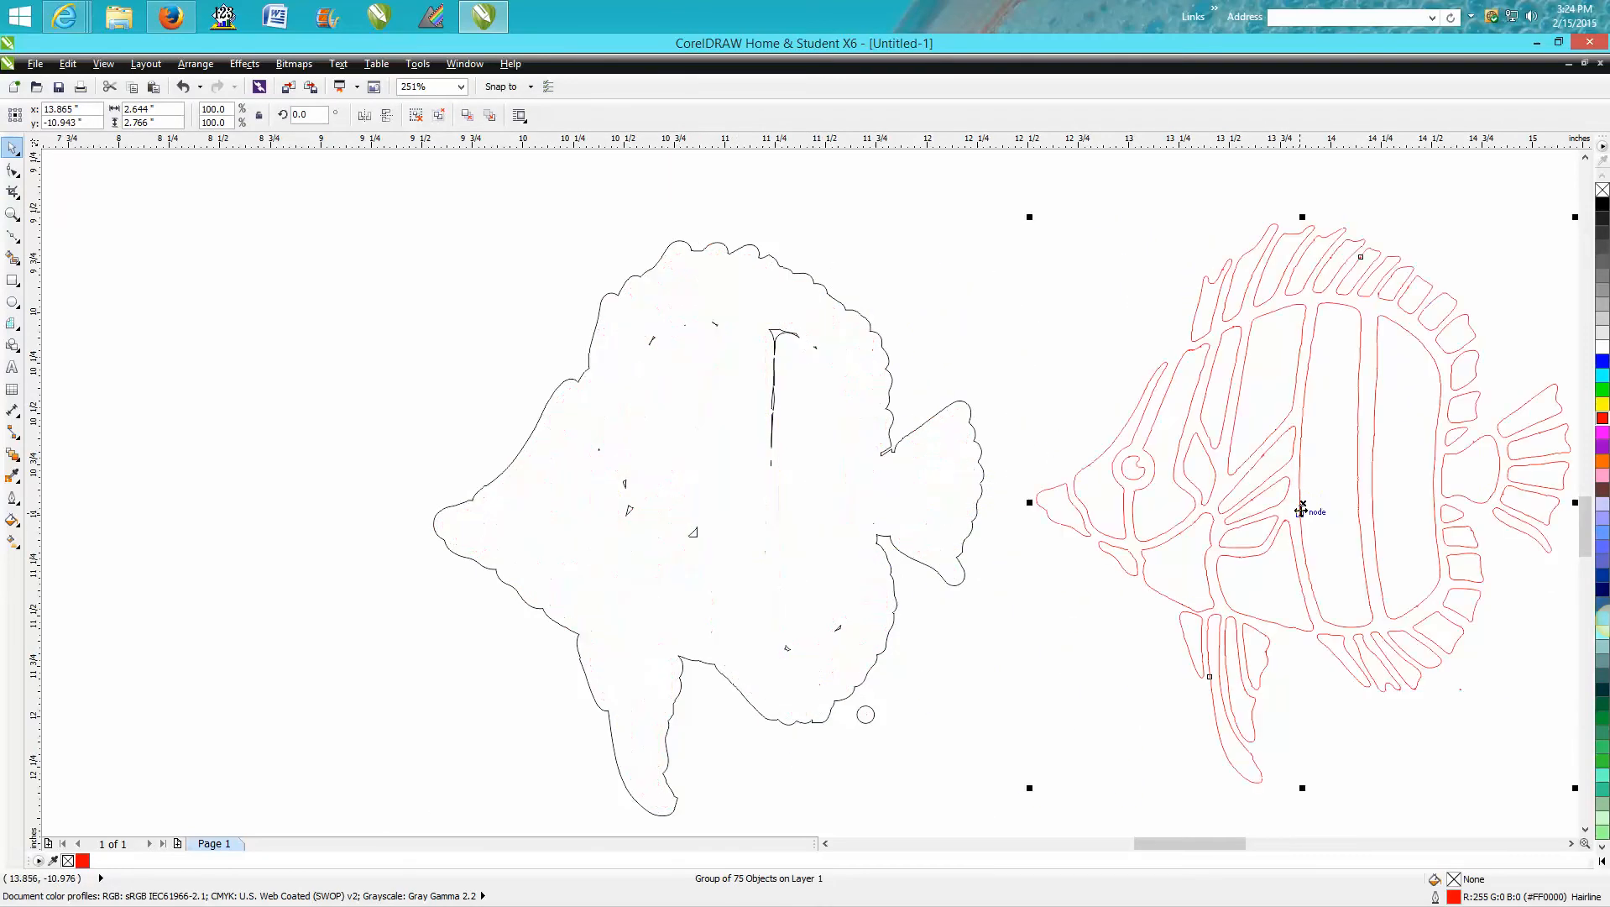
Break the black contour curve apart into separate objects and delete the small circle beside the lower fin
left_click(873, 721)
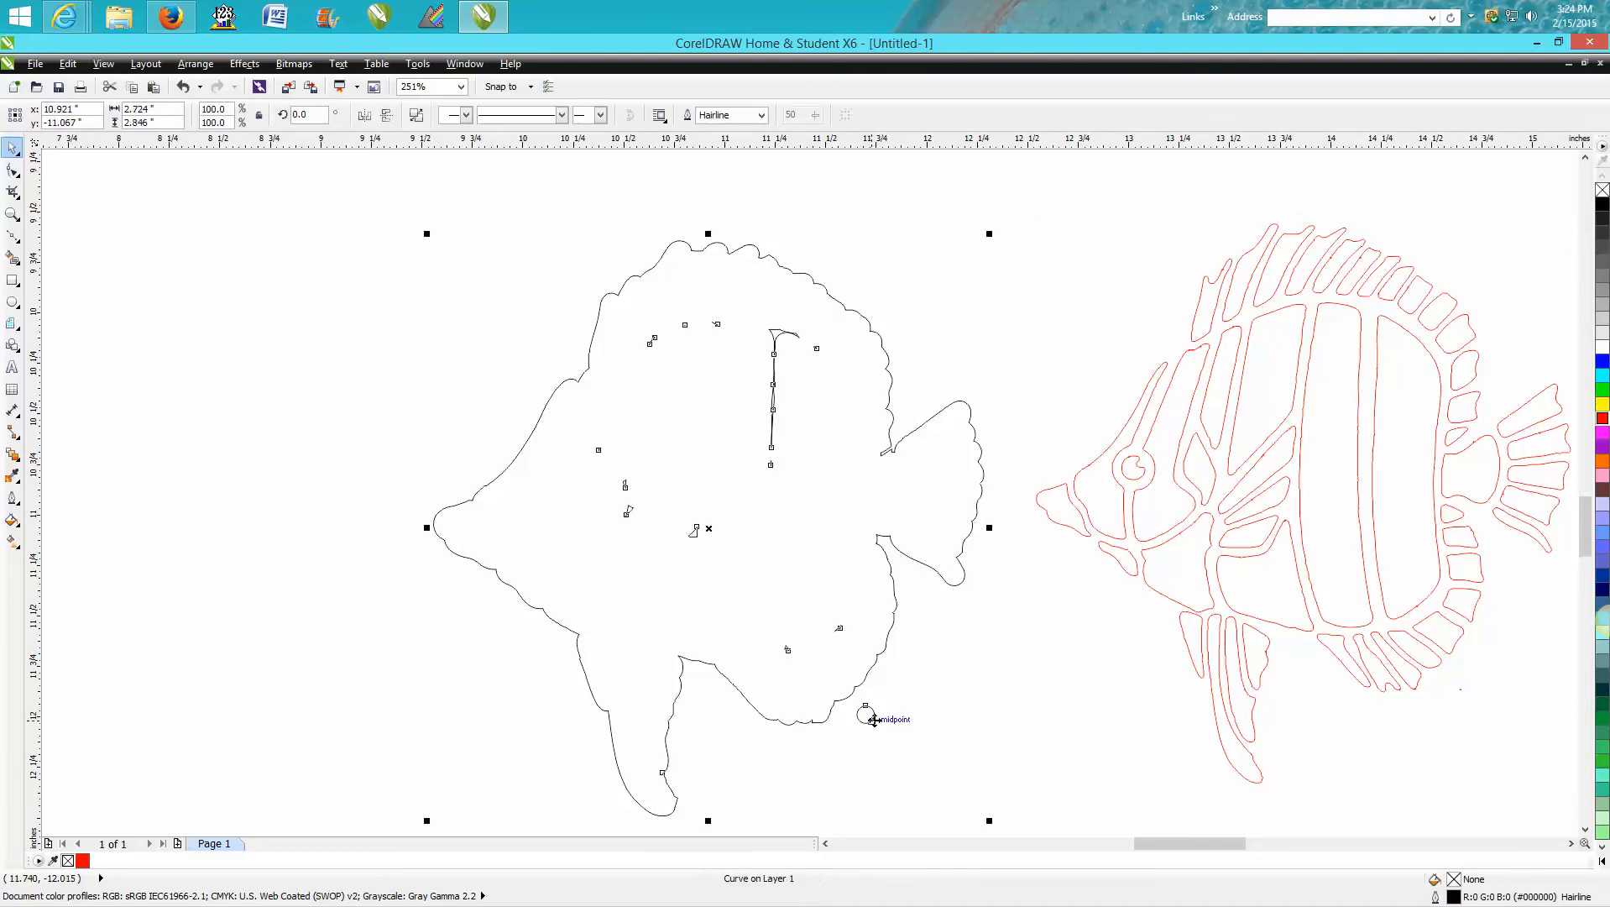
left_click(187, 67)
left_click(262, 250)
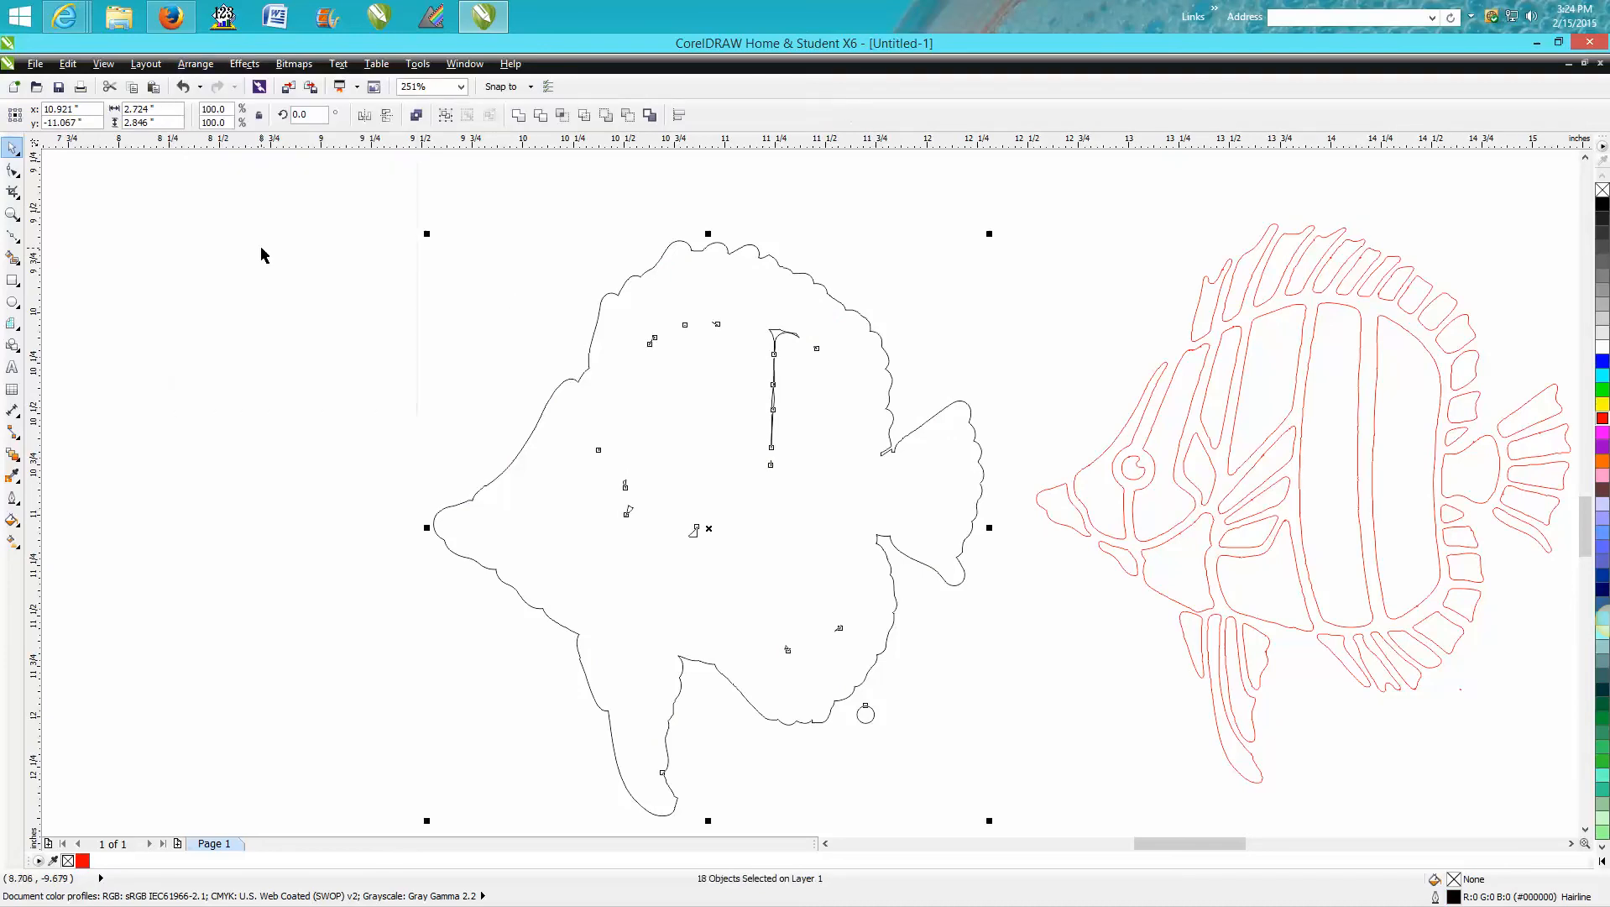
left_click(889, 739)
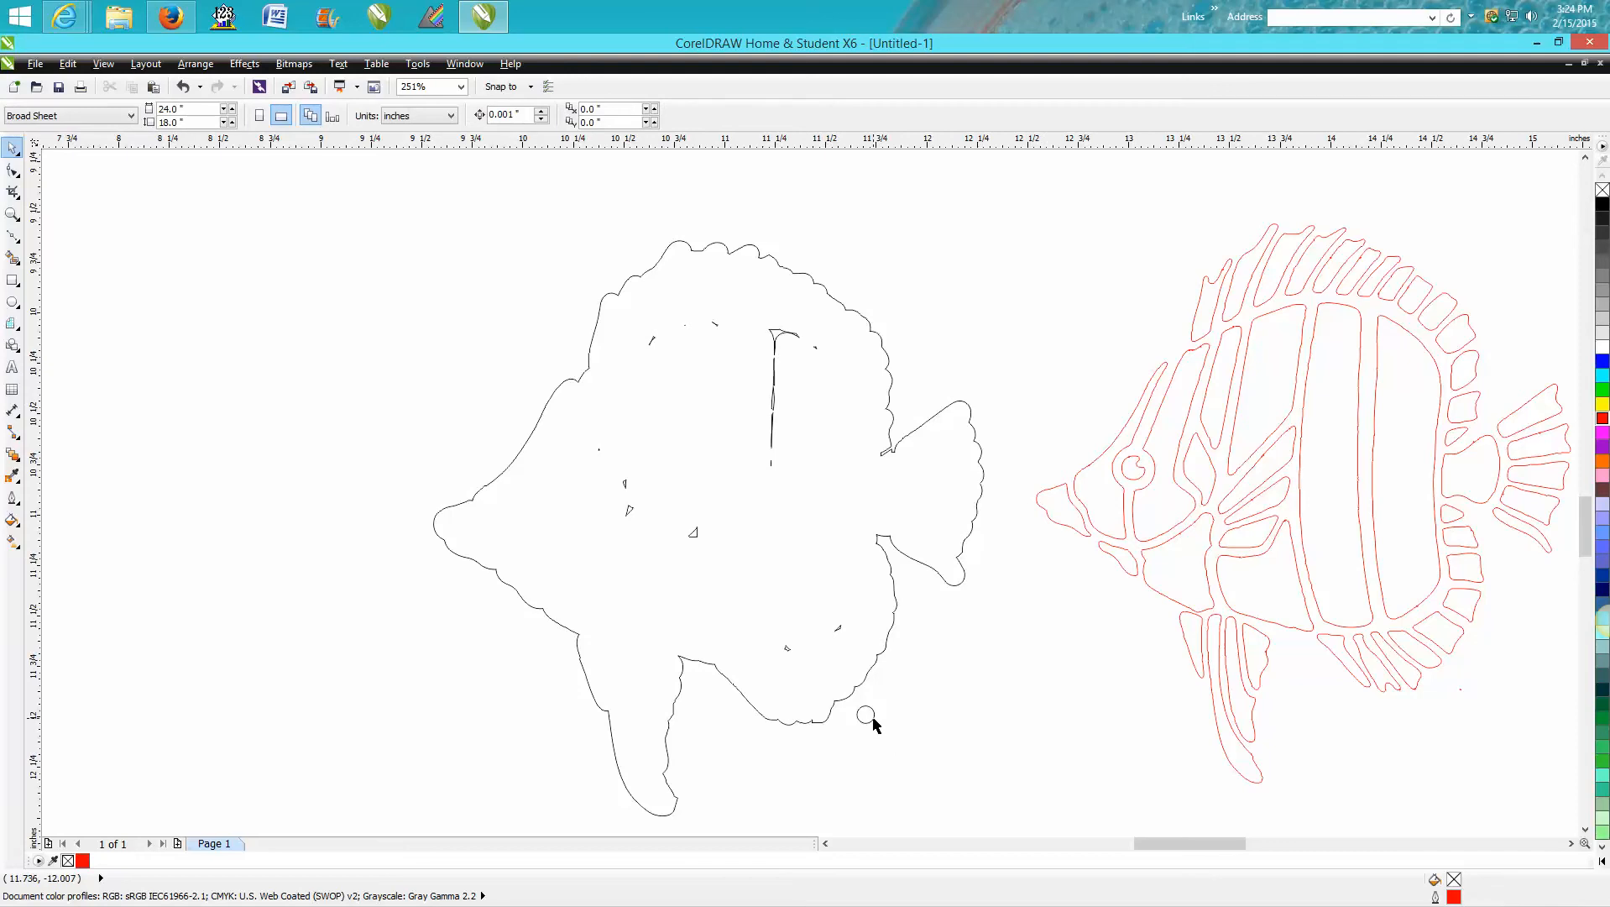
left_click(873, 723)
key("Delete")
Move the outer contour away from the leftover inner fragments and delete all of those fragments
left_click_drag(845, 618, 316, 389)
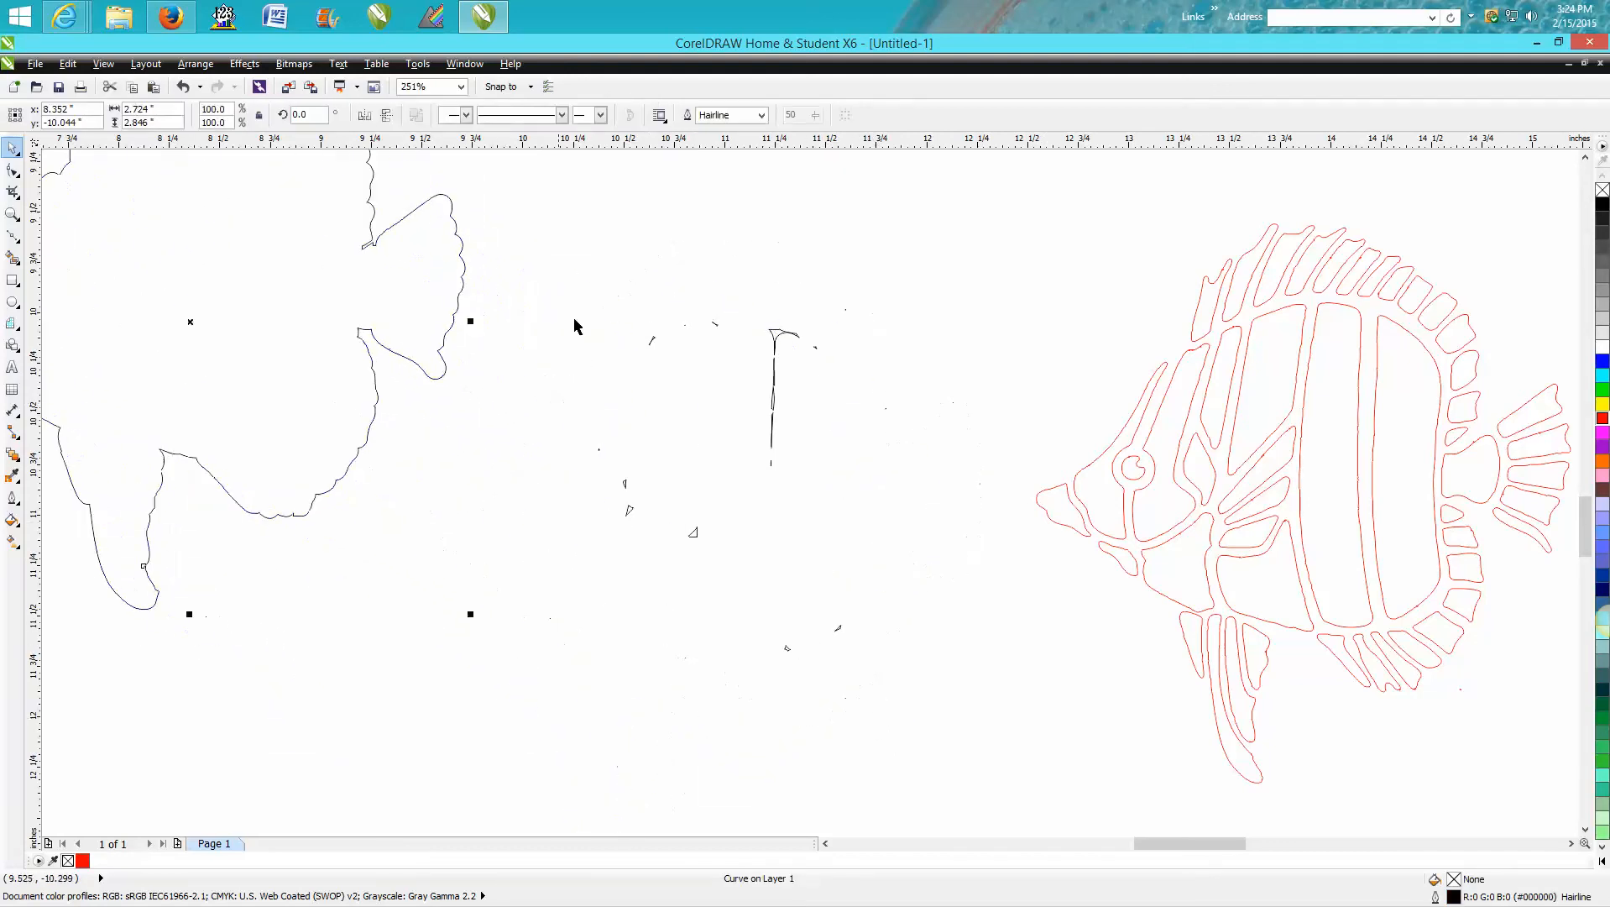
left_click_drag(527, 215, 951, 766)
key("Delete")
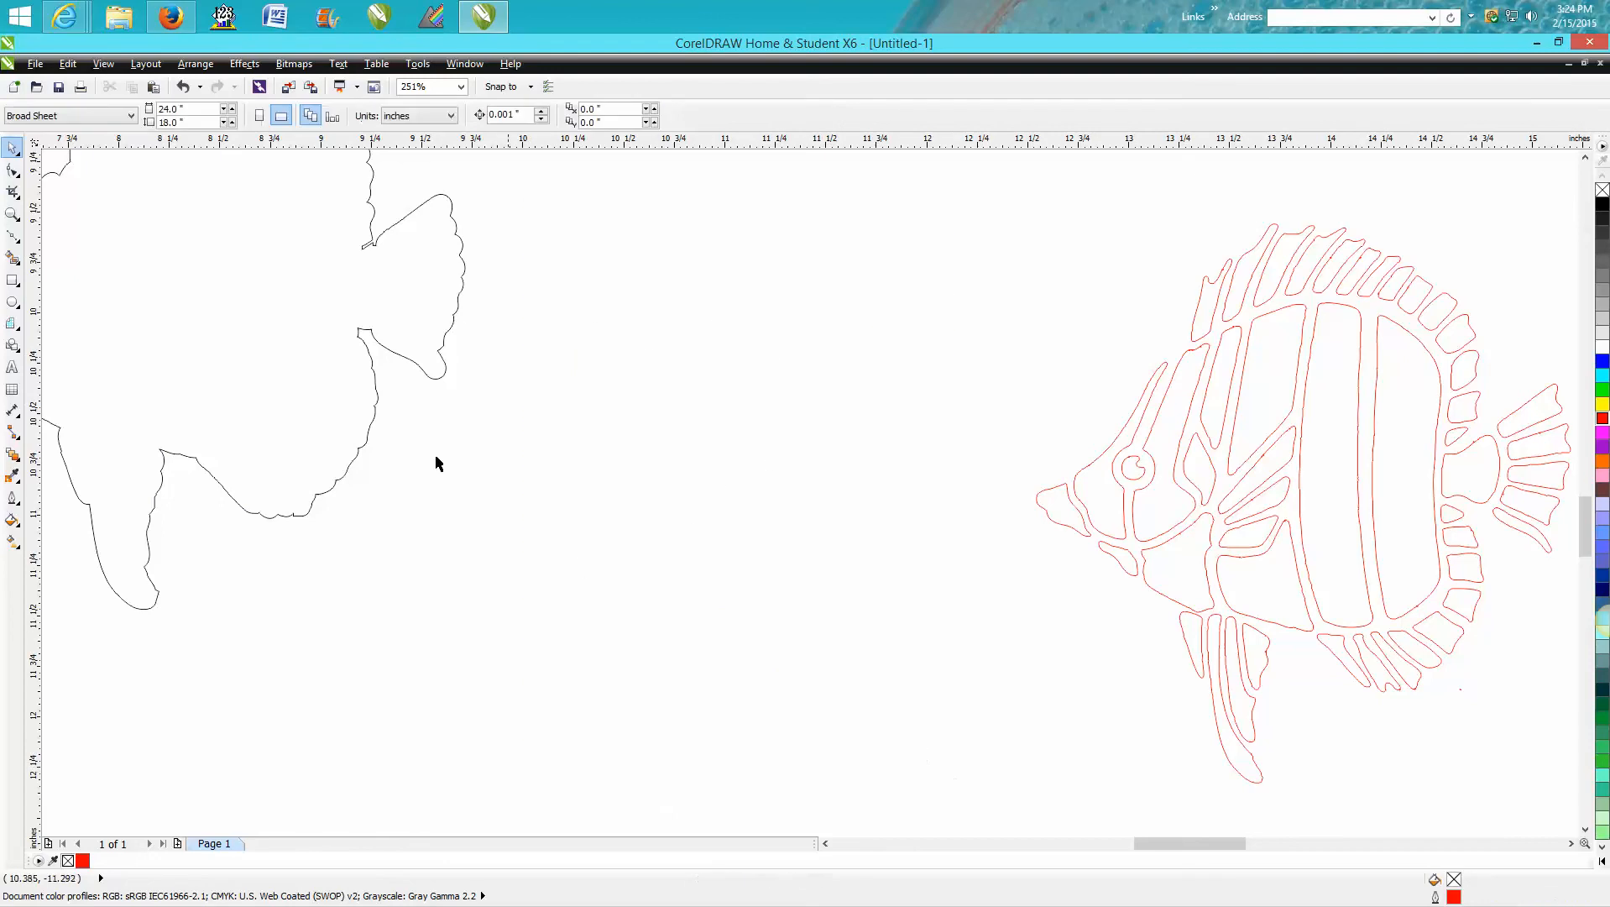
Center both the cleaned outer contour and the red fish group on the page so they line up
left_click_drag(375, 405, 870, 592)
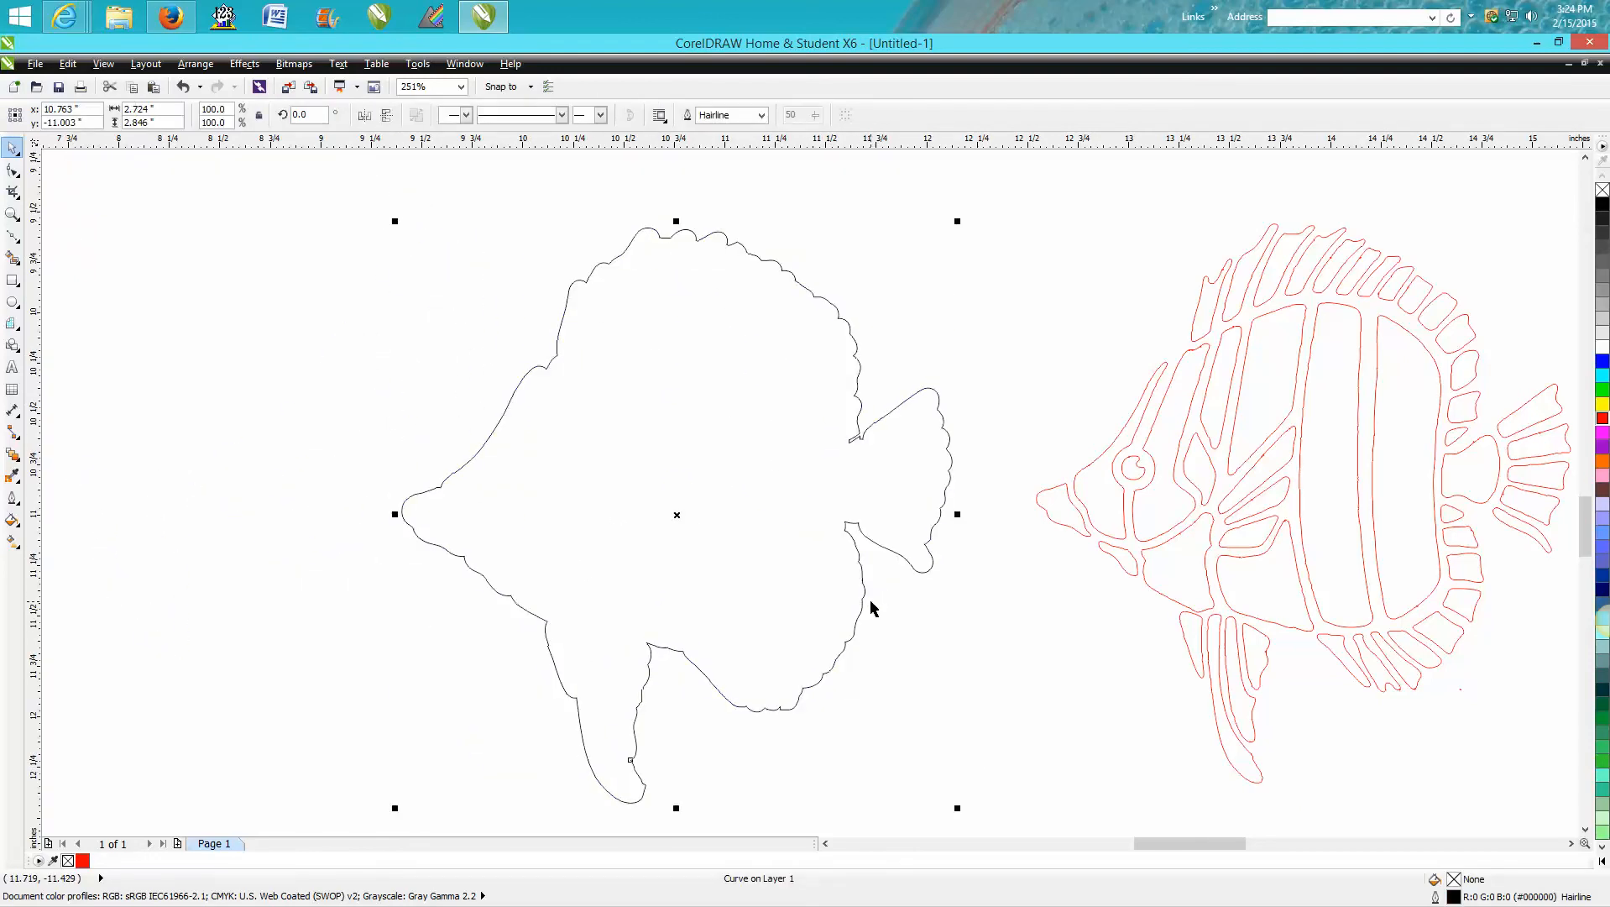
key("p")
left_click(1215, 548)
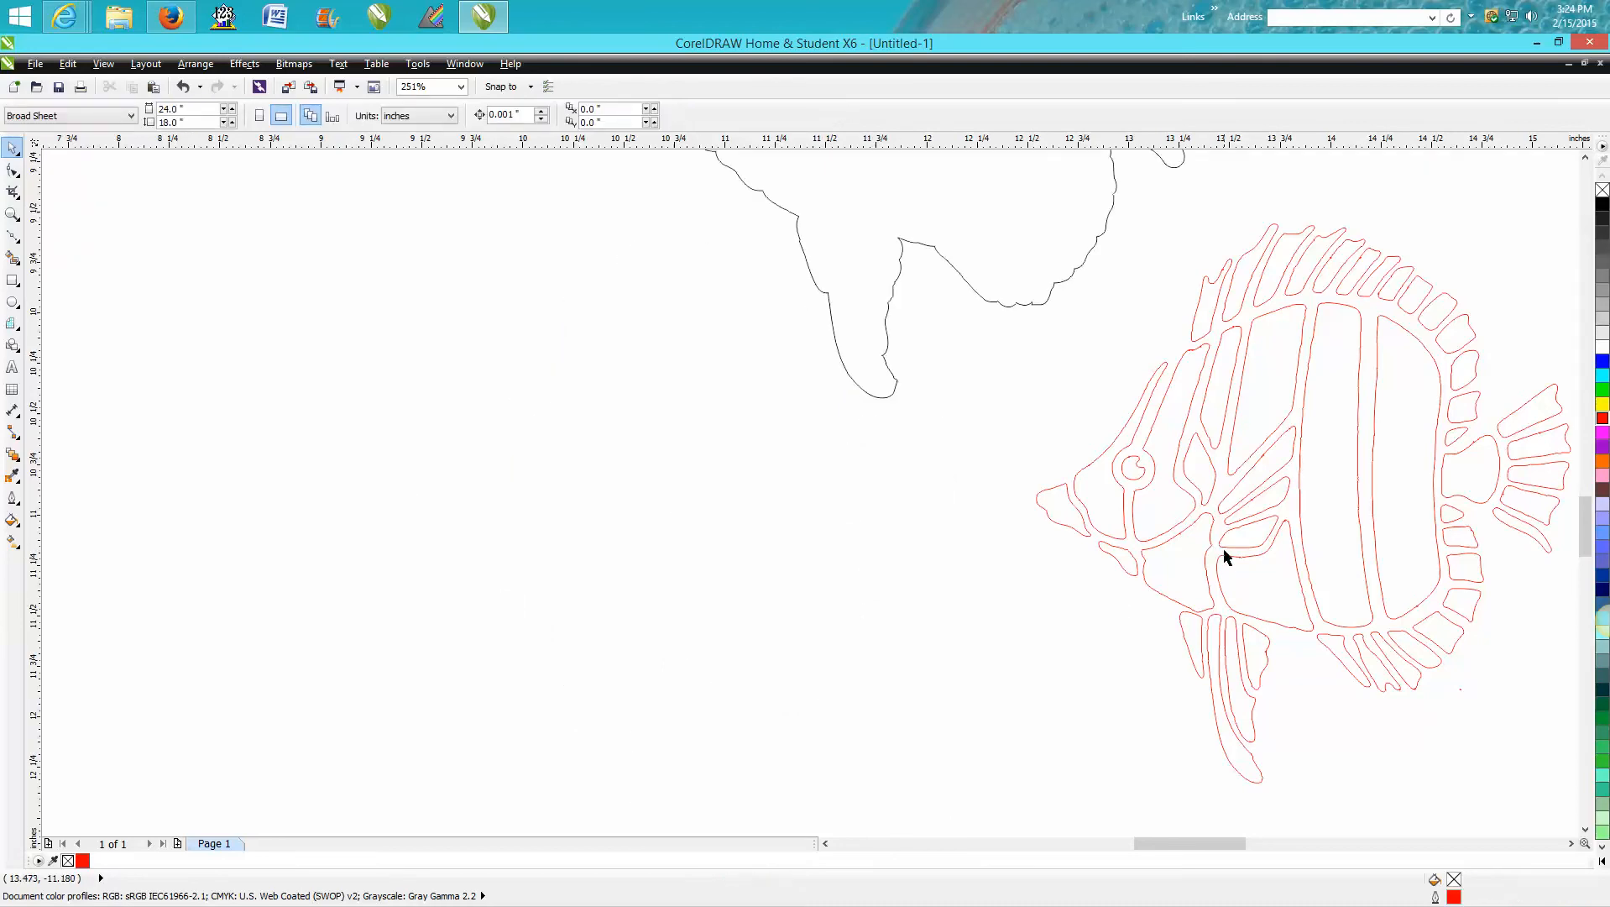
left_click(1226, 547)
key("p")
Move the red fish group off the outer contour to about x 14.52, y -8.98 inches
scroll(1227, 548, "down", 2)
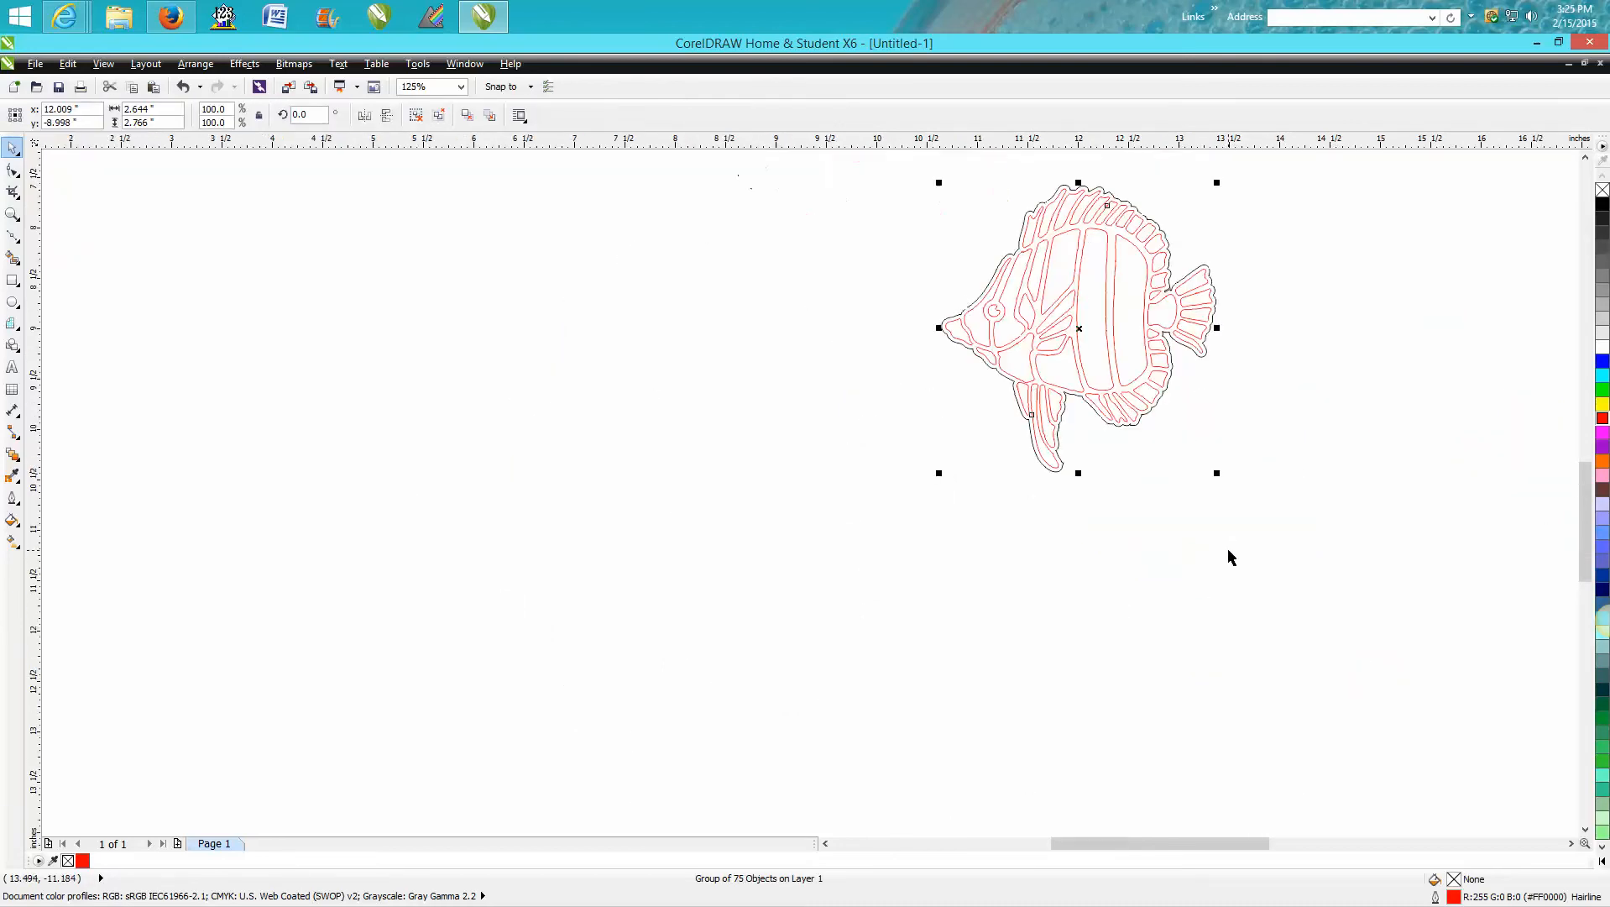
scroll(1585, 520, "up", 3)
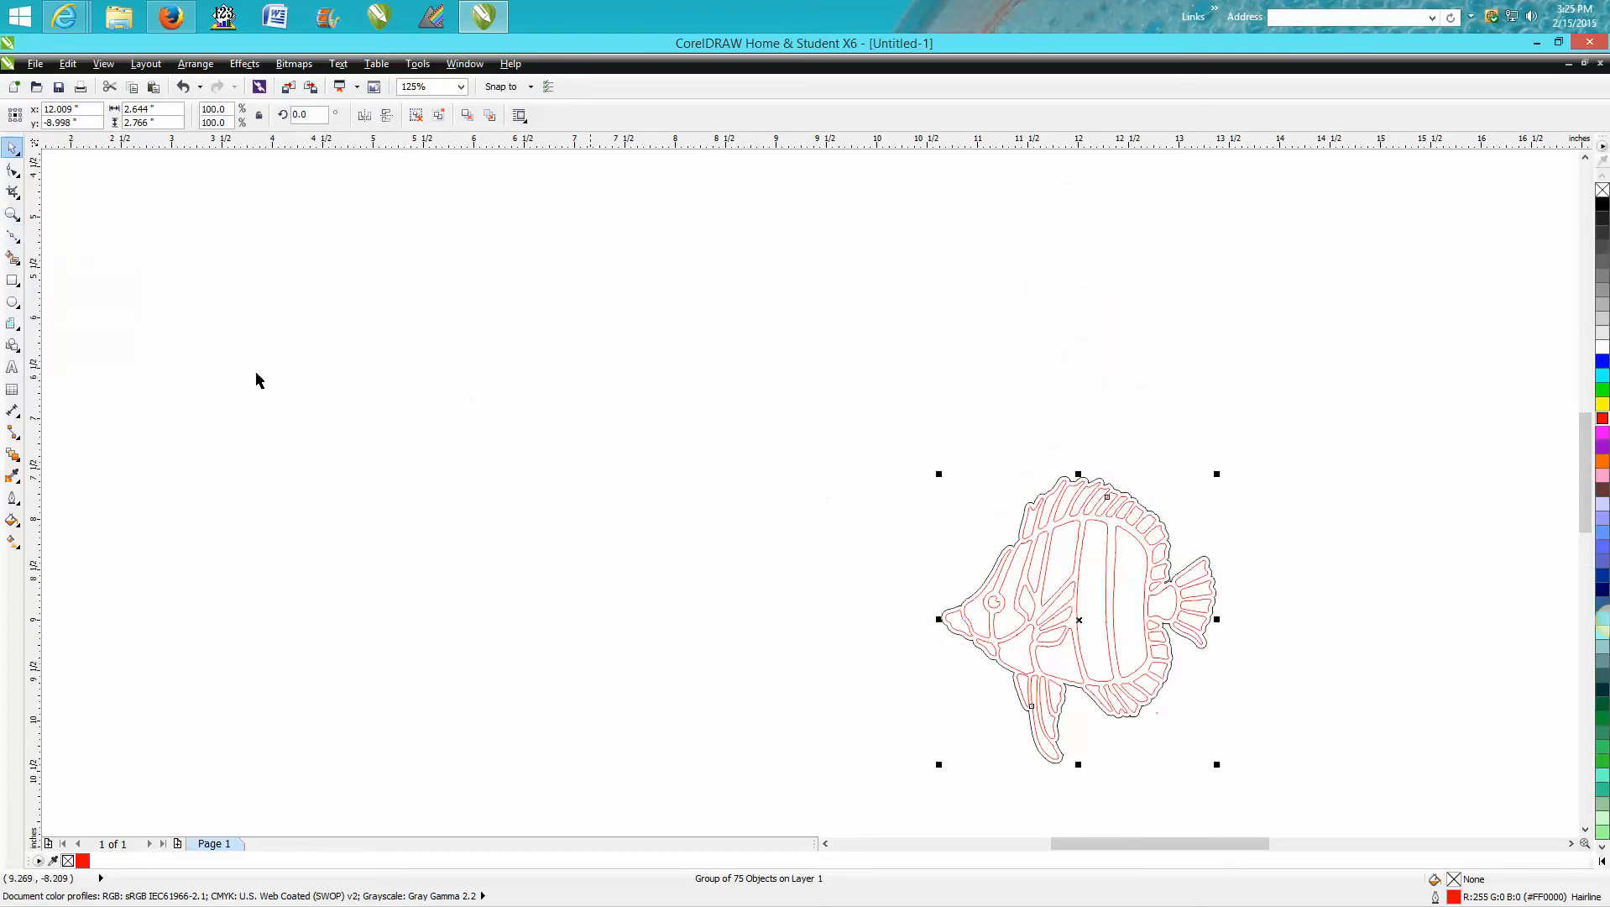
left_click(18, 217)
left_click_drag(913, 449, 1319, 770)
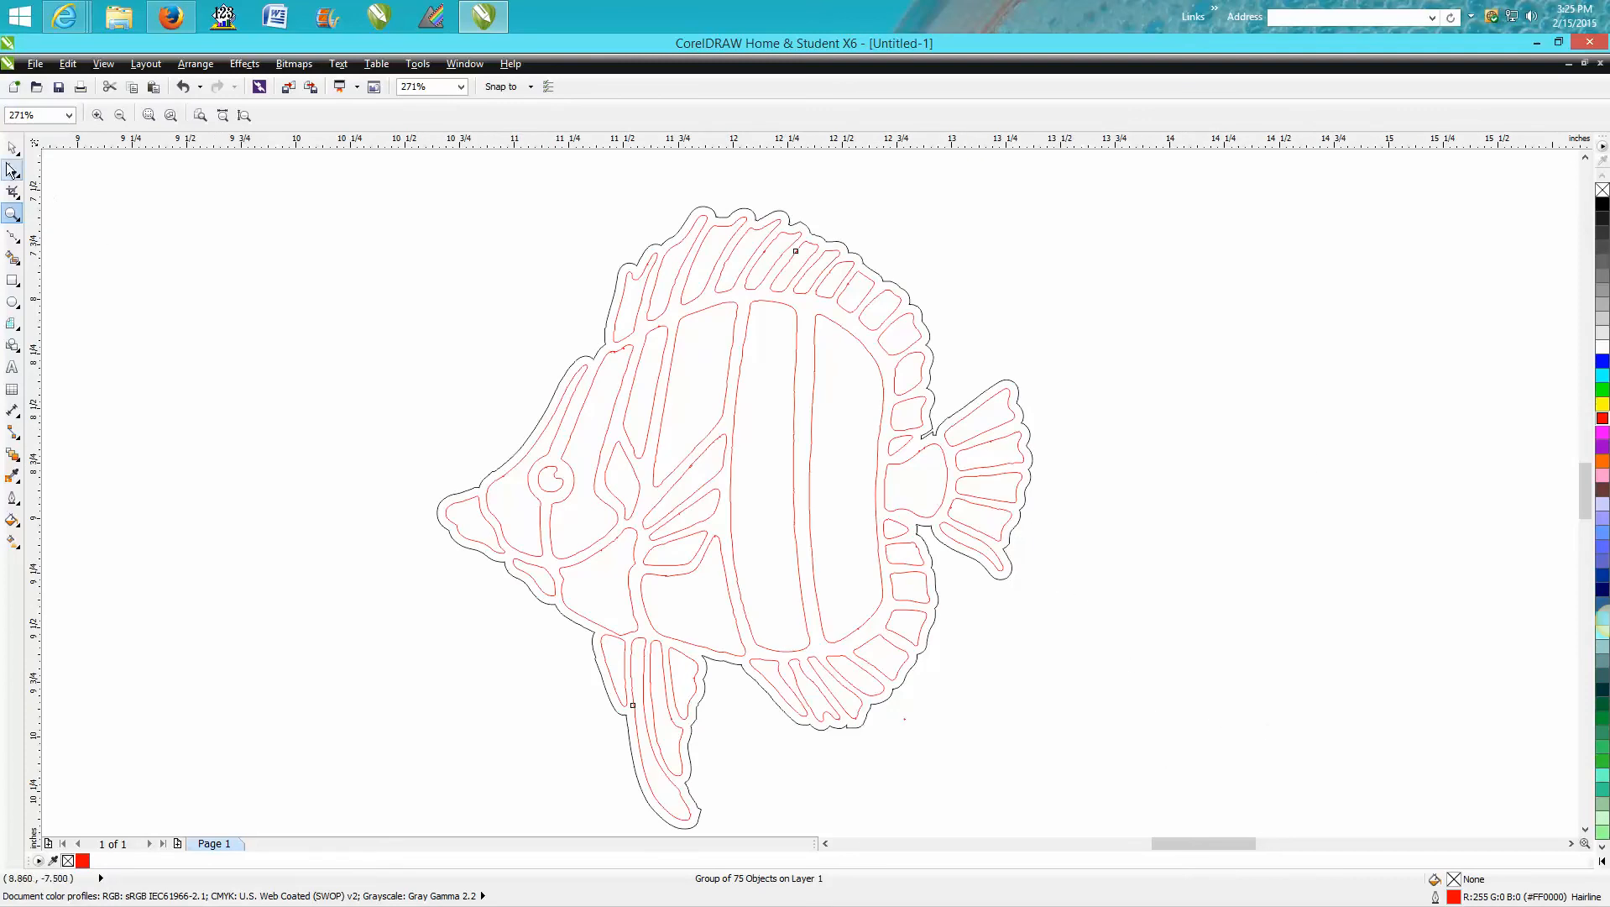
key("space")
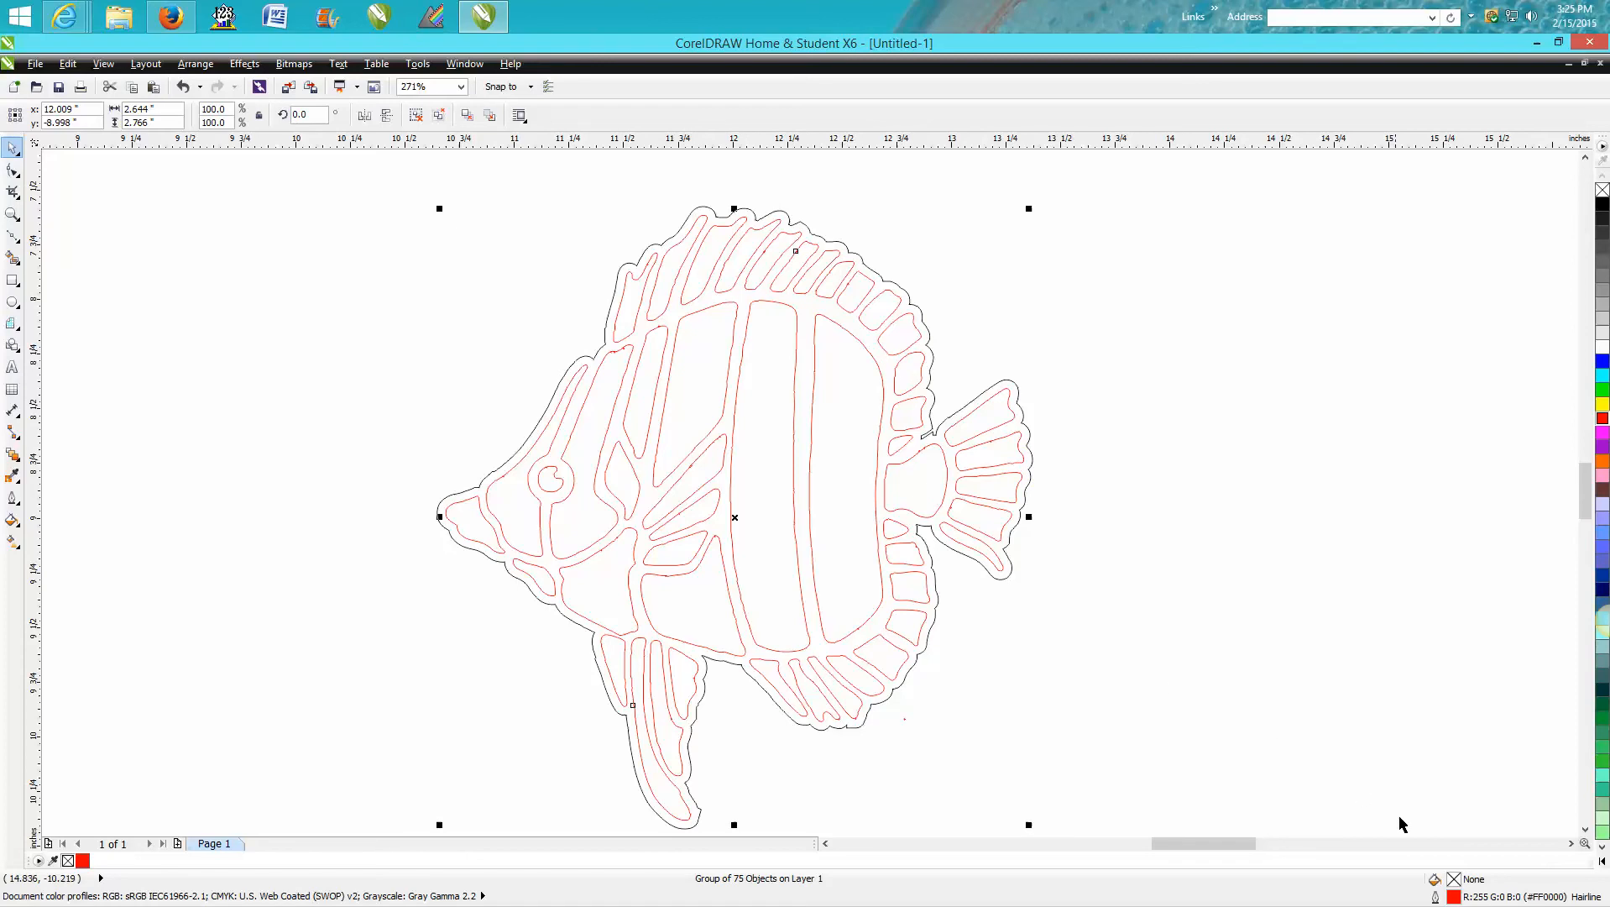
left_click_drag(735, 522, 737, 507)
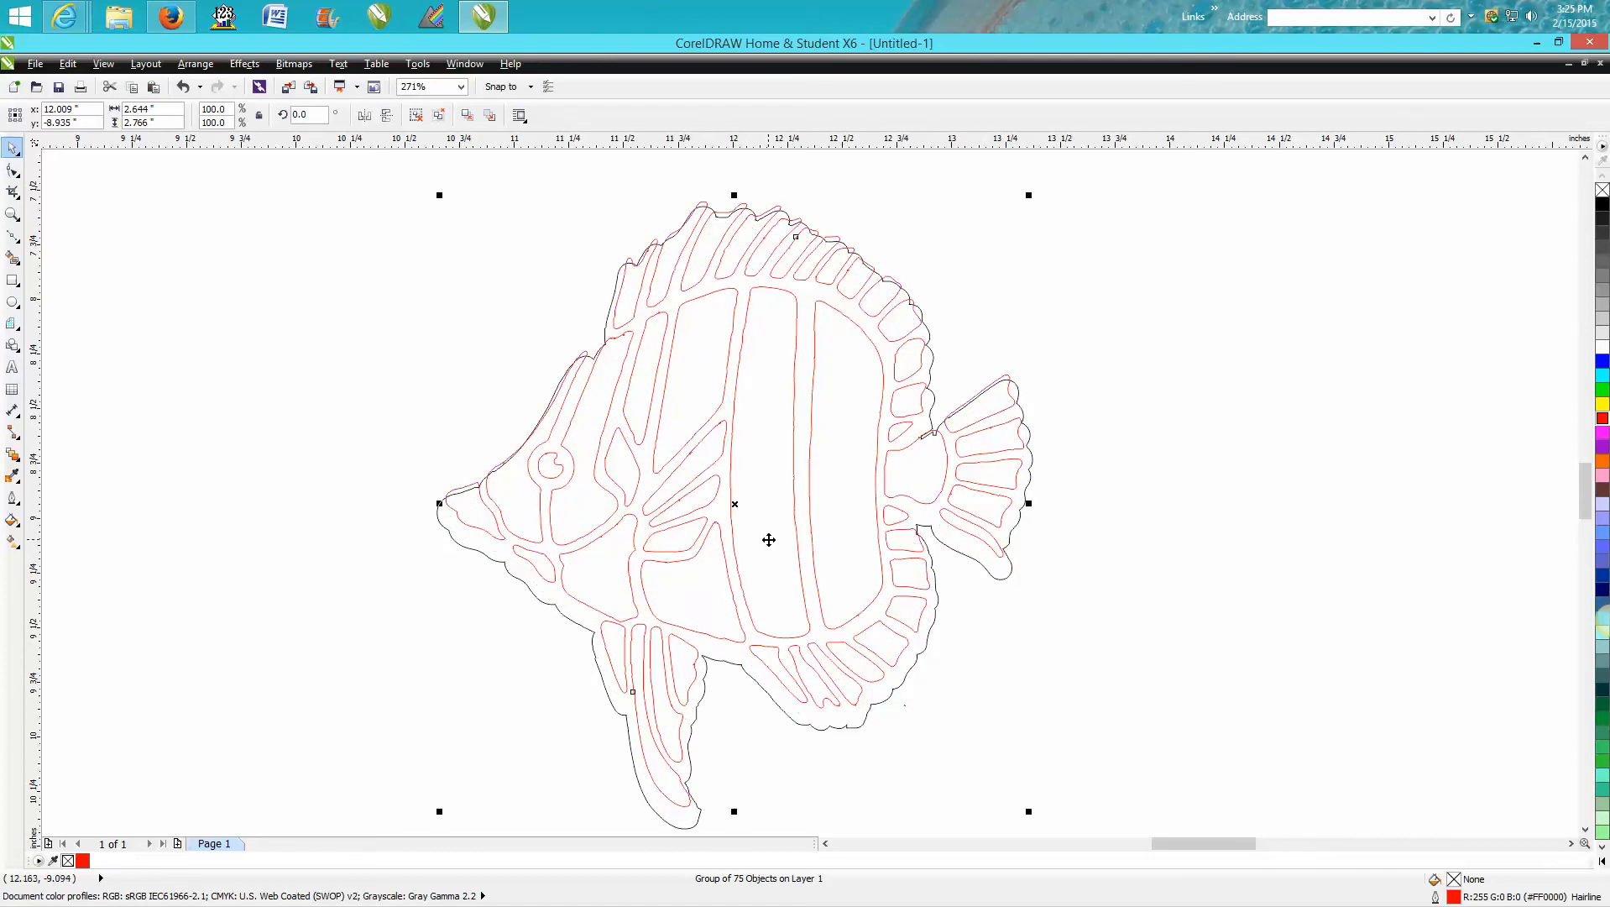
left_click(1033, 513)
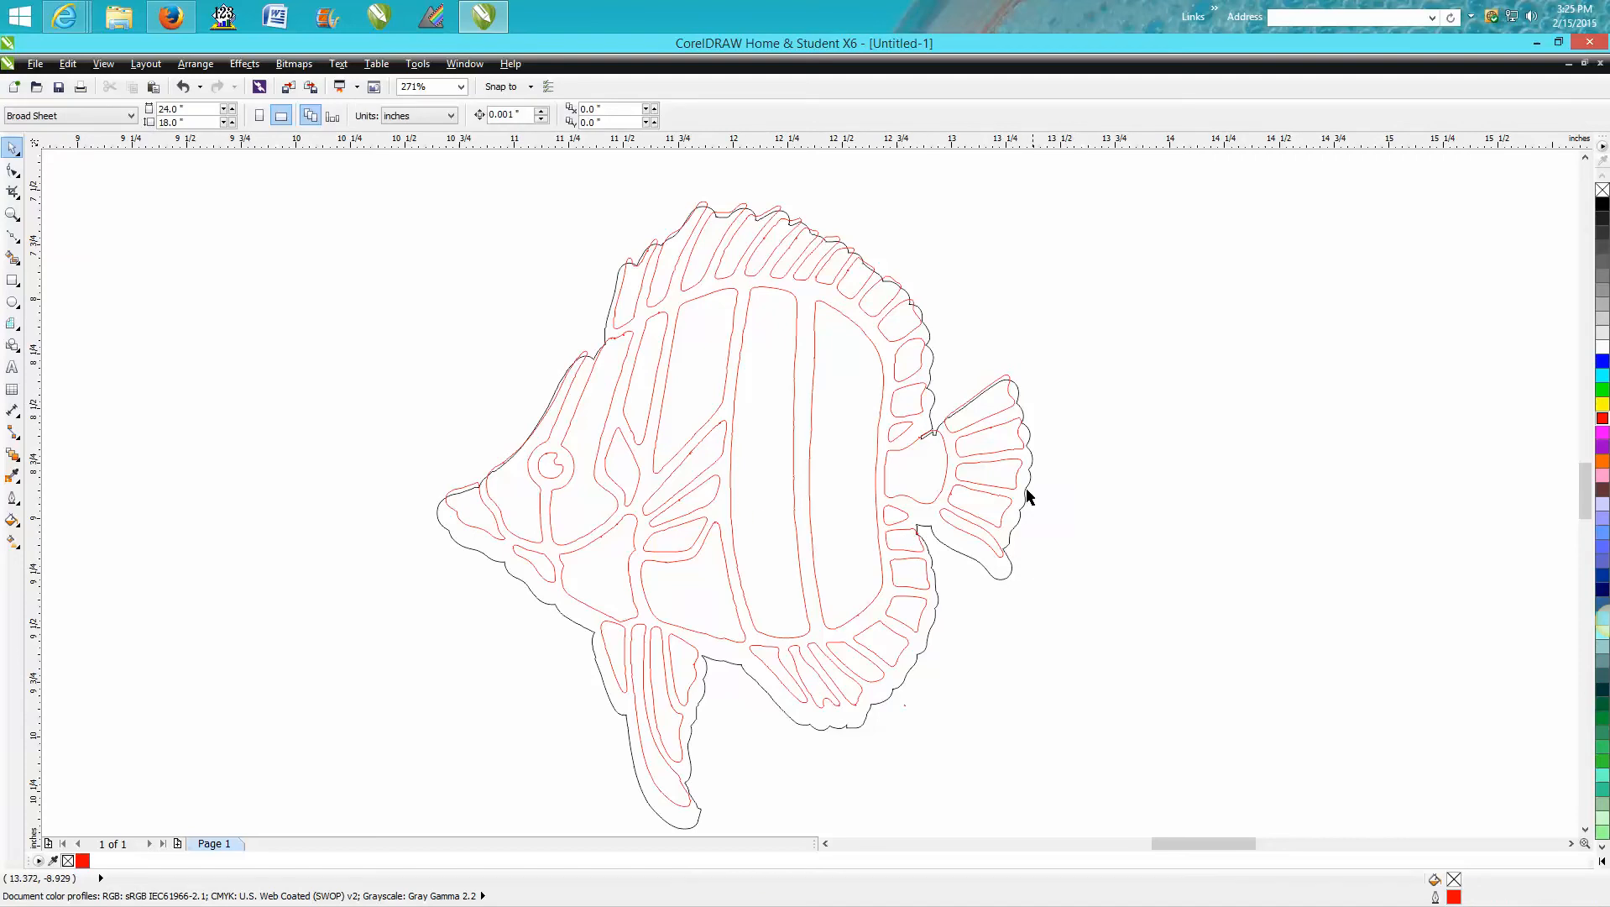
left_click(810, 479)
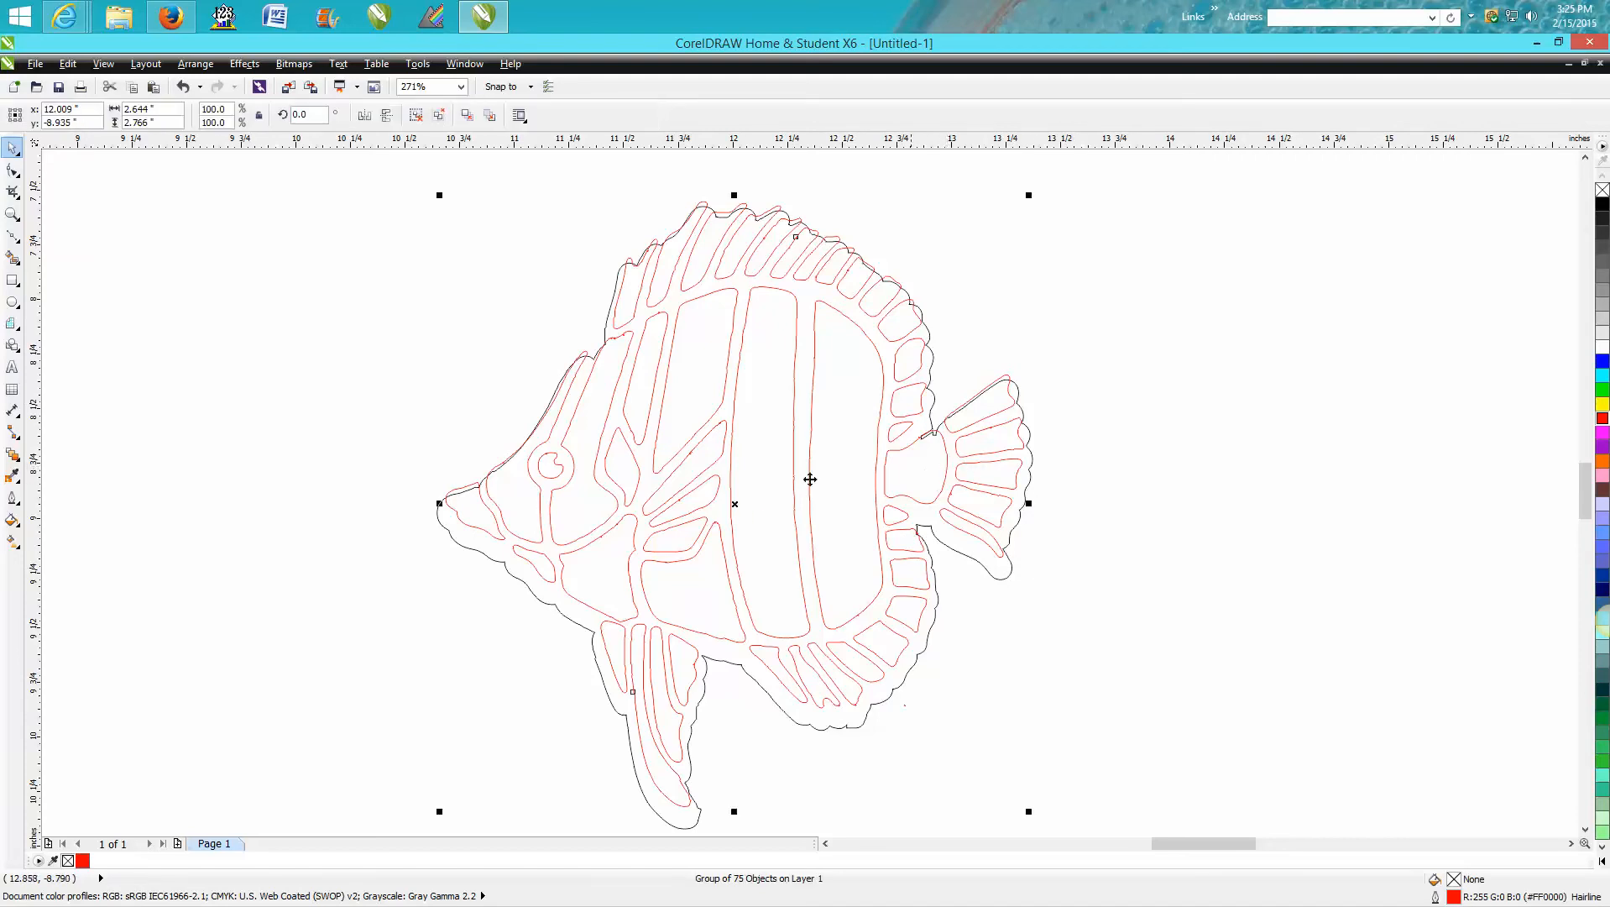
left_click_drag(732, 505, 1280, 514)
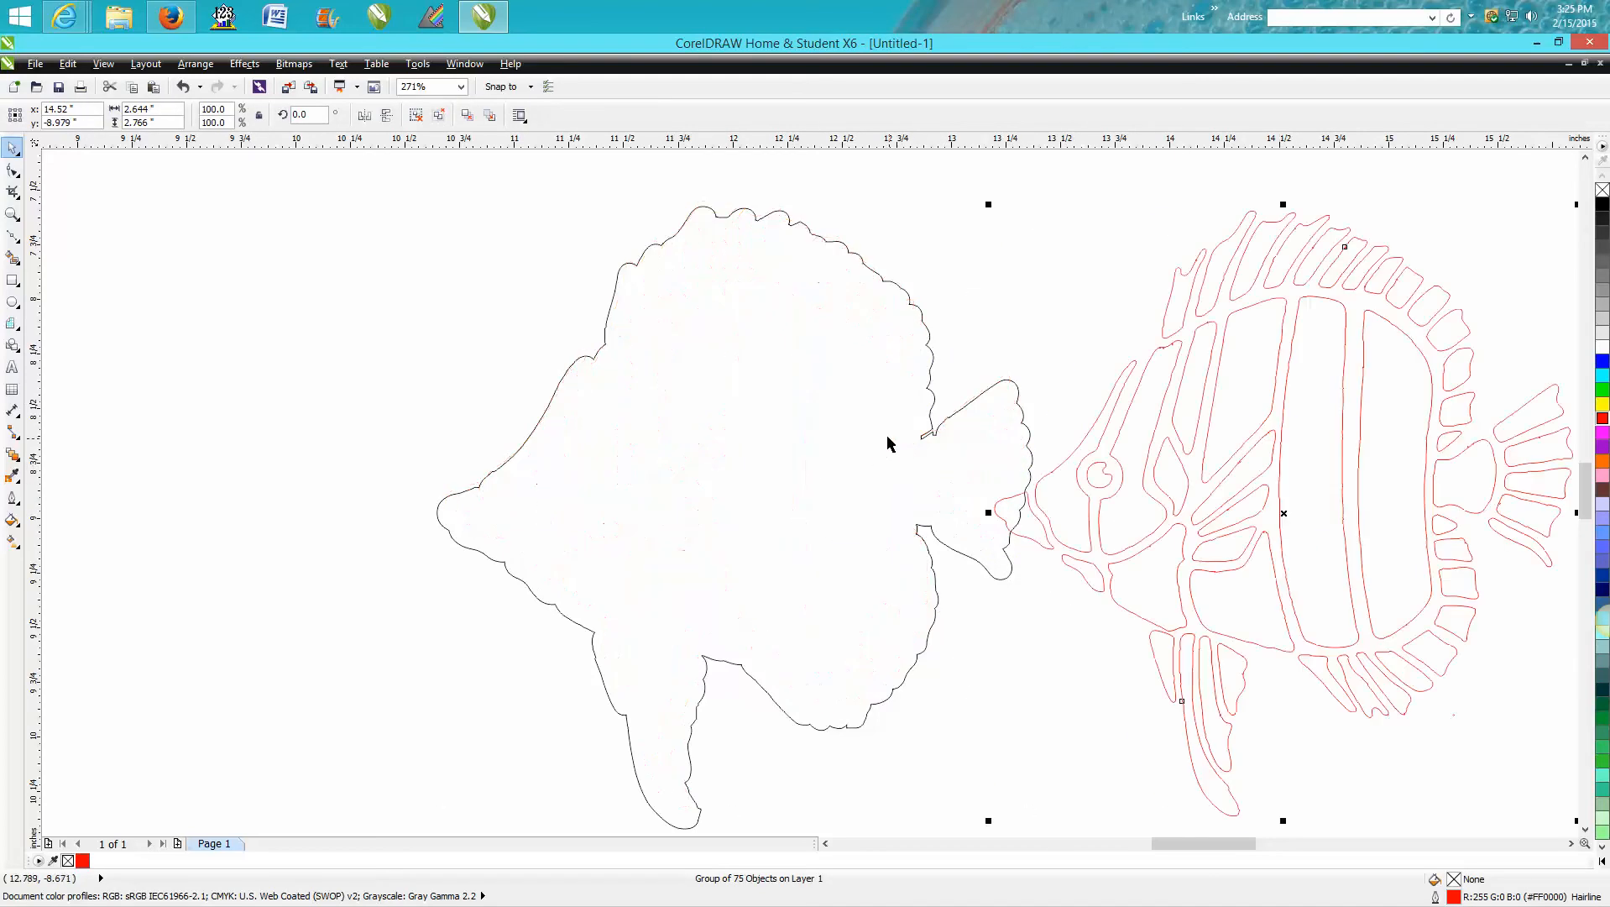
Move the black contour to the empty area in front of the fish and return the red group to about x 12.01, y -9.00 inches
left_click(928, 423)
left_click(935, 421)
left_click_drag(937, 420, 398, 335)
left_click_drag(343, 321, 326, 313)
left_click(1152, 468)
left_click_drag(1154, 477, 605, 482)
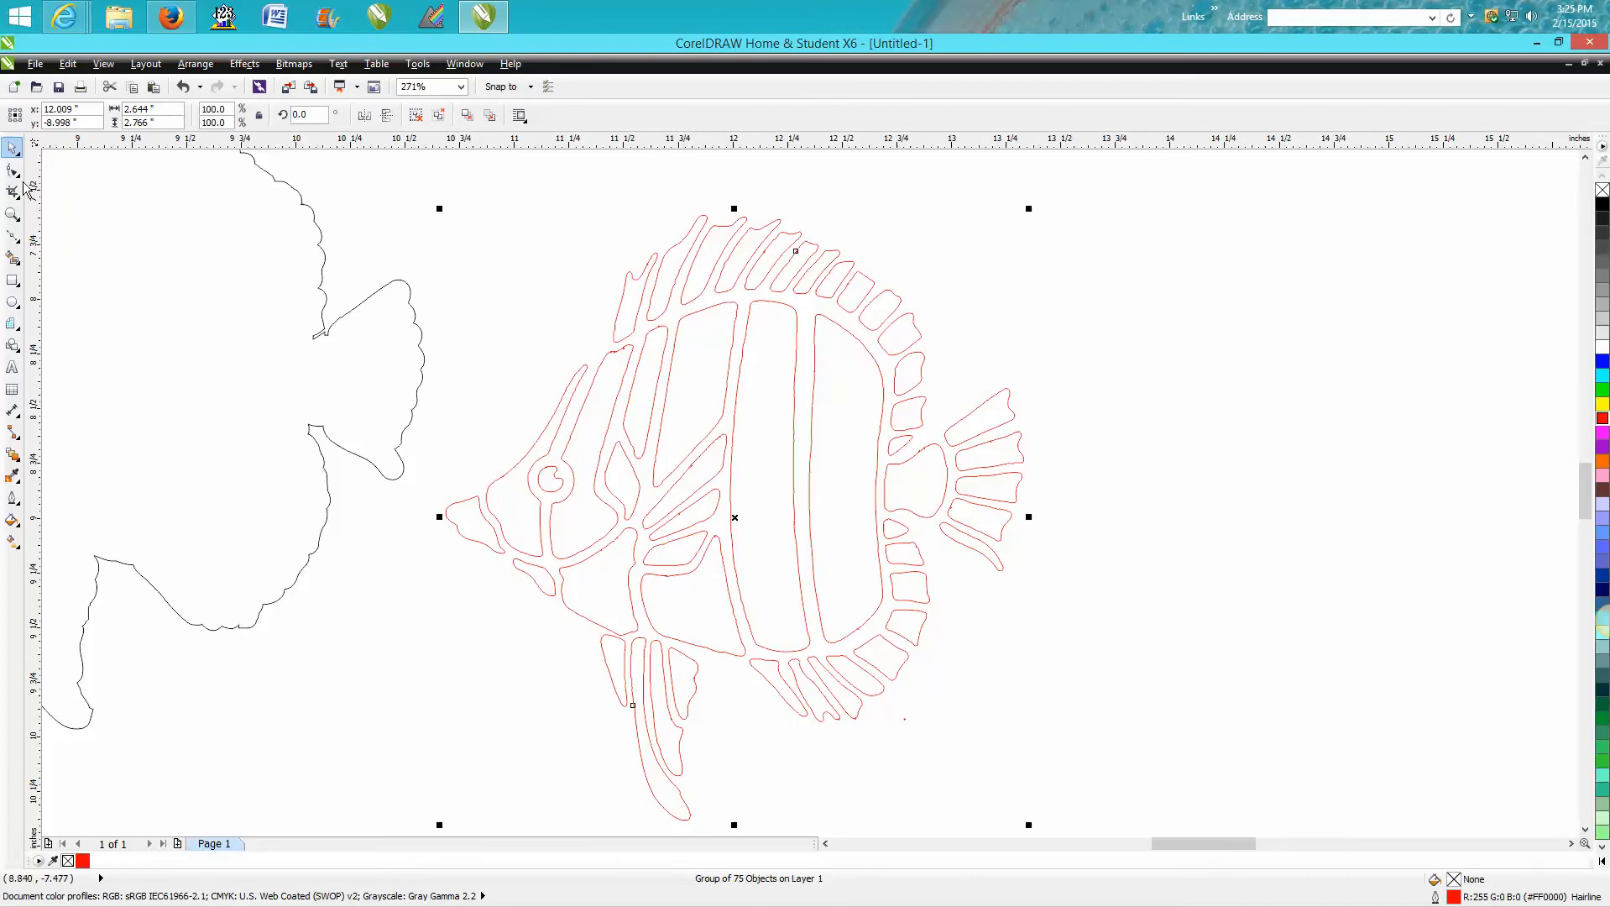
Ungroup the red fish artwork into individual curves and display the nodes of all its pieces
left_click(12, 169)
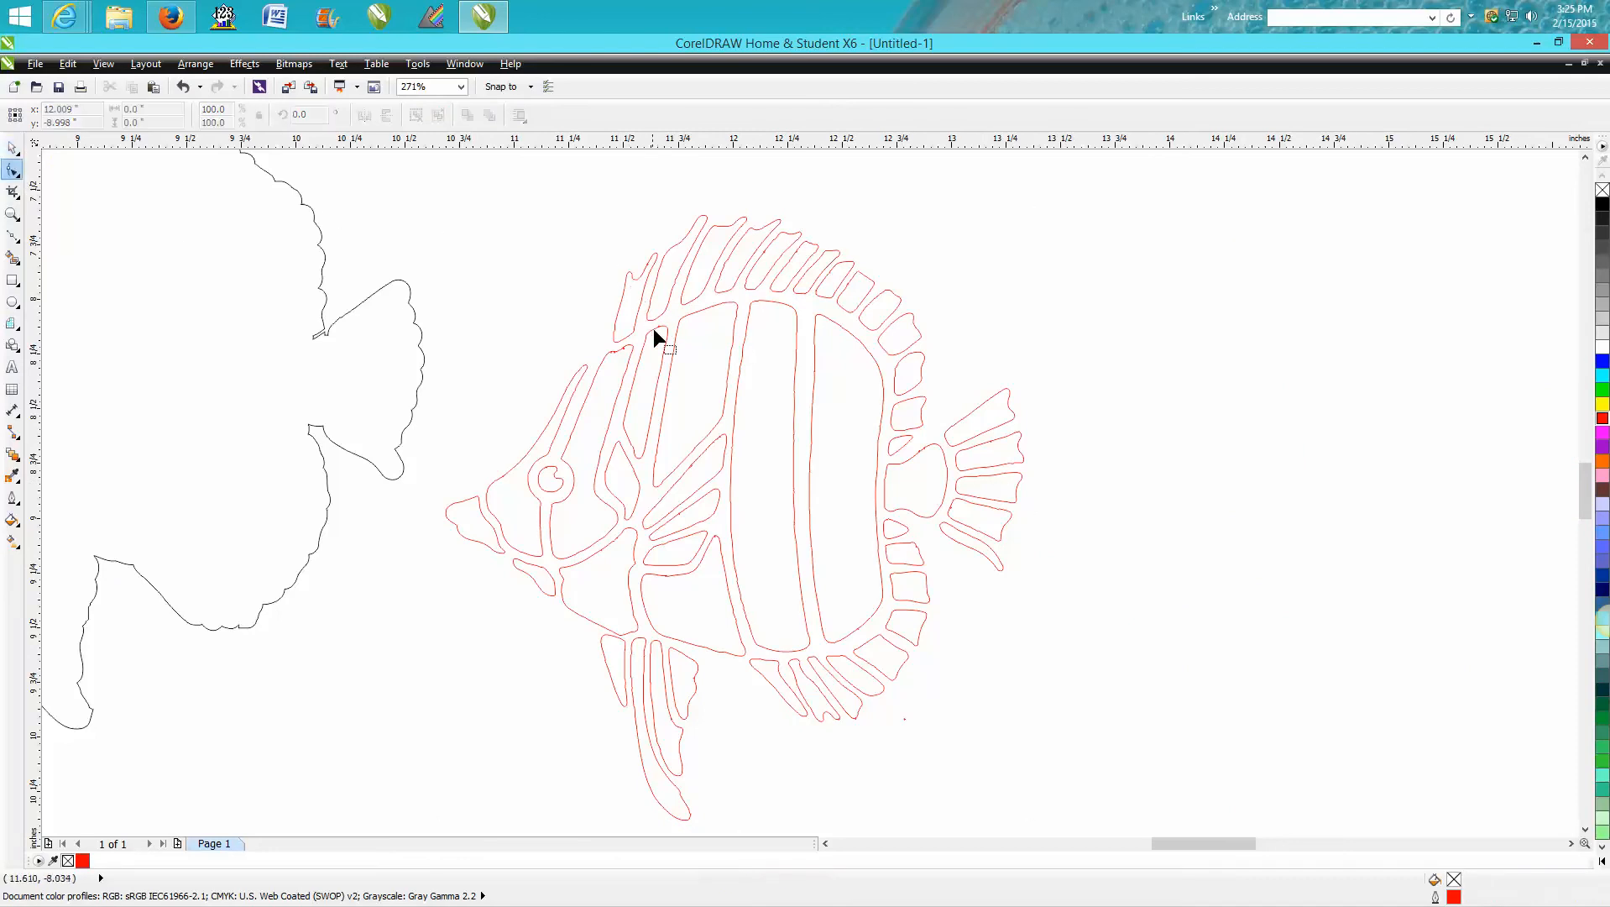
left_click(12, 148)
left_click(643, 272)
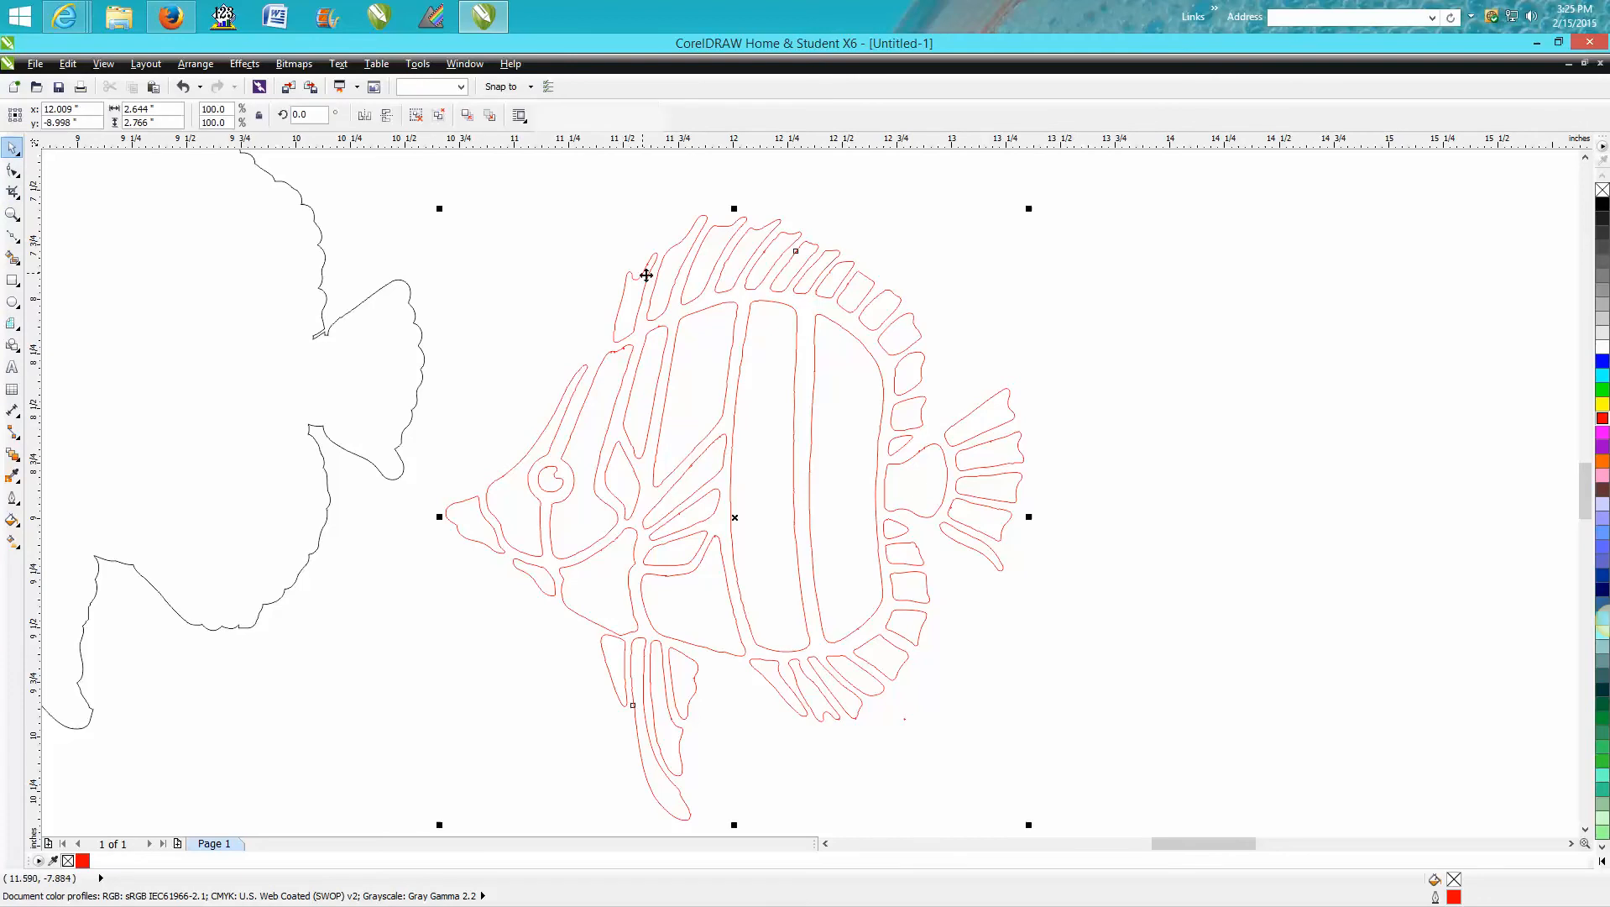
left_click(196, 64)
left_click(229, 189)
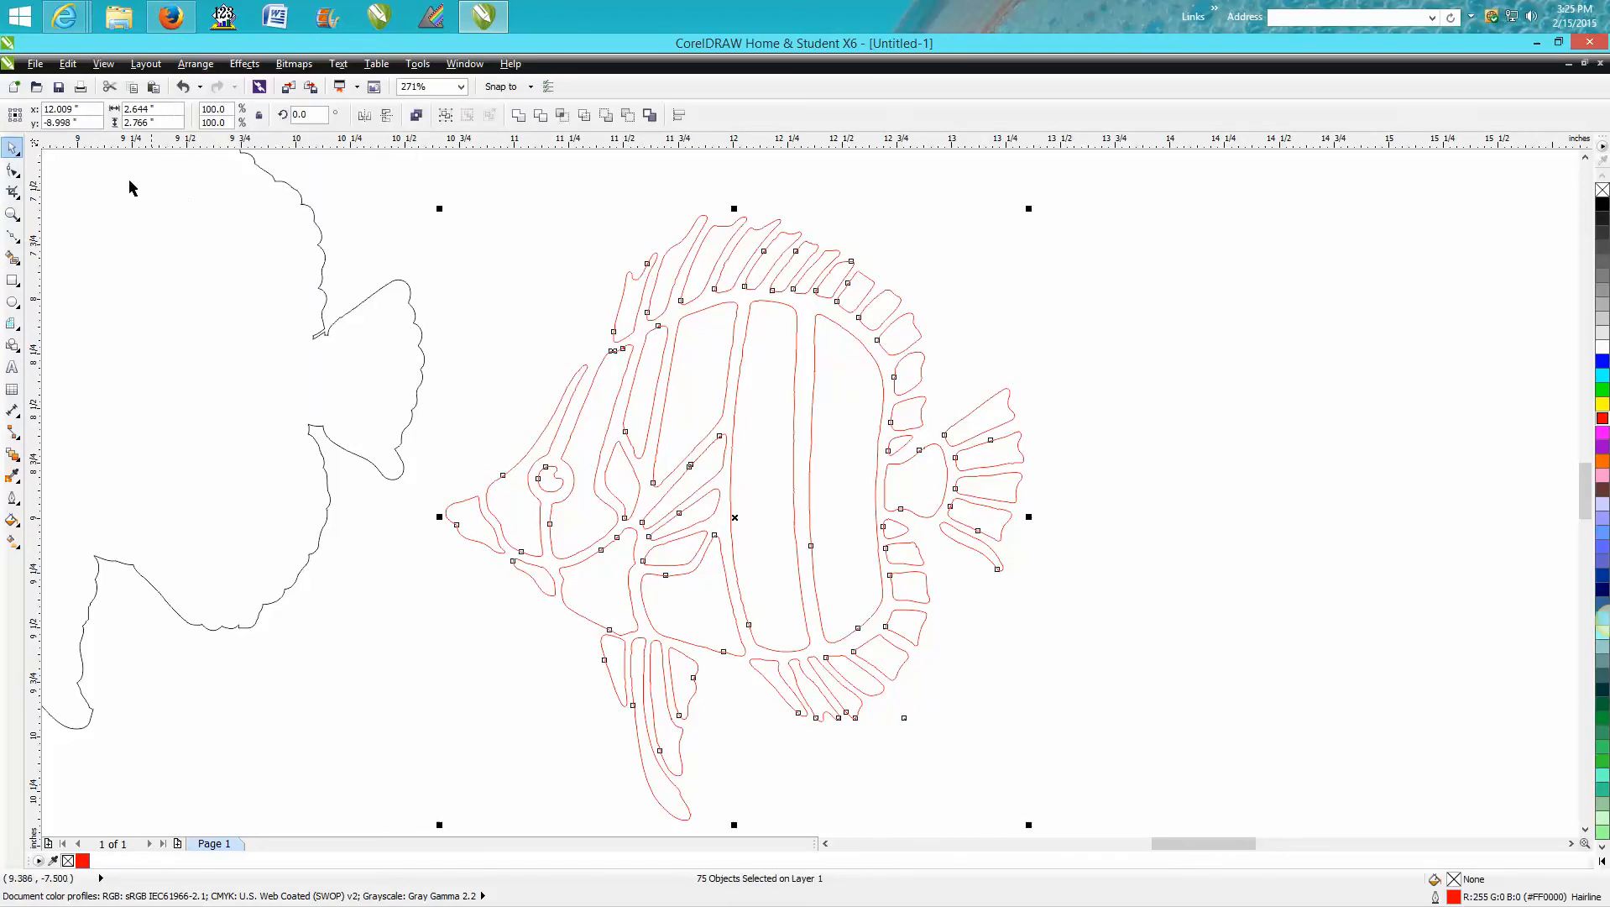
left_click(14, 170)
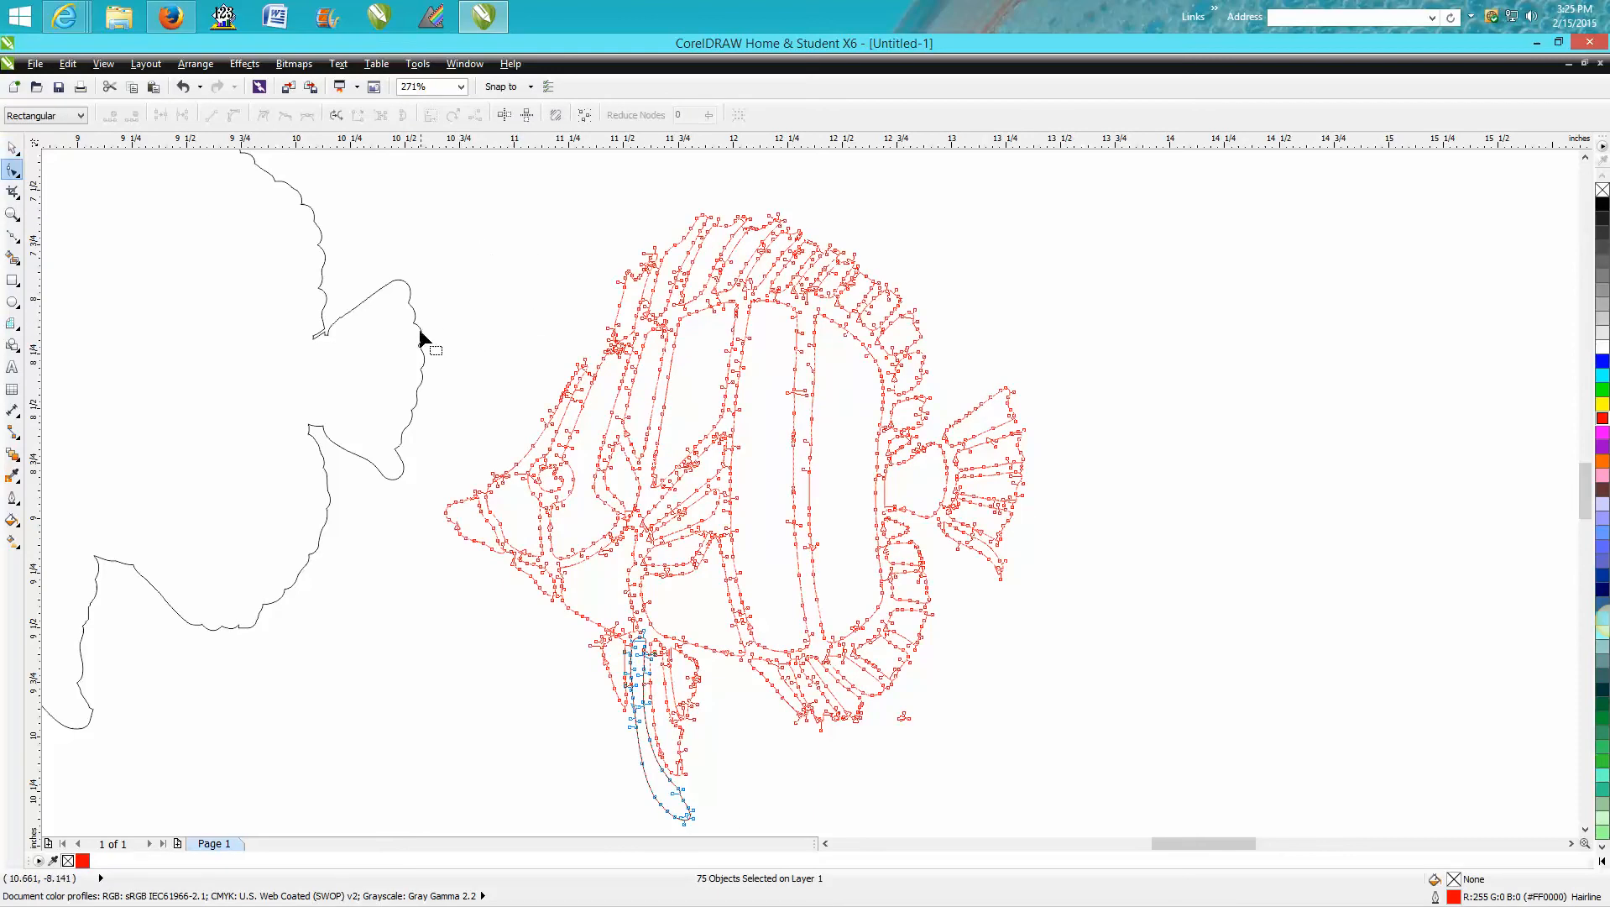
Move the black contour farther from the red fish, to about x 6.91, y -8.35 inches
left_click(13, 148)
left_click(359, 302)
key("F10")
scroll(366, 360, "down", 5)
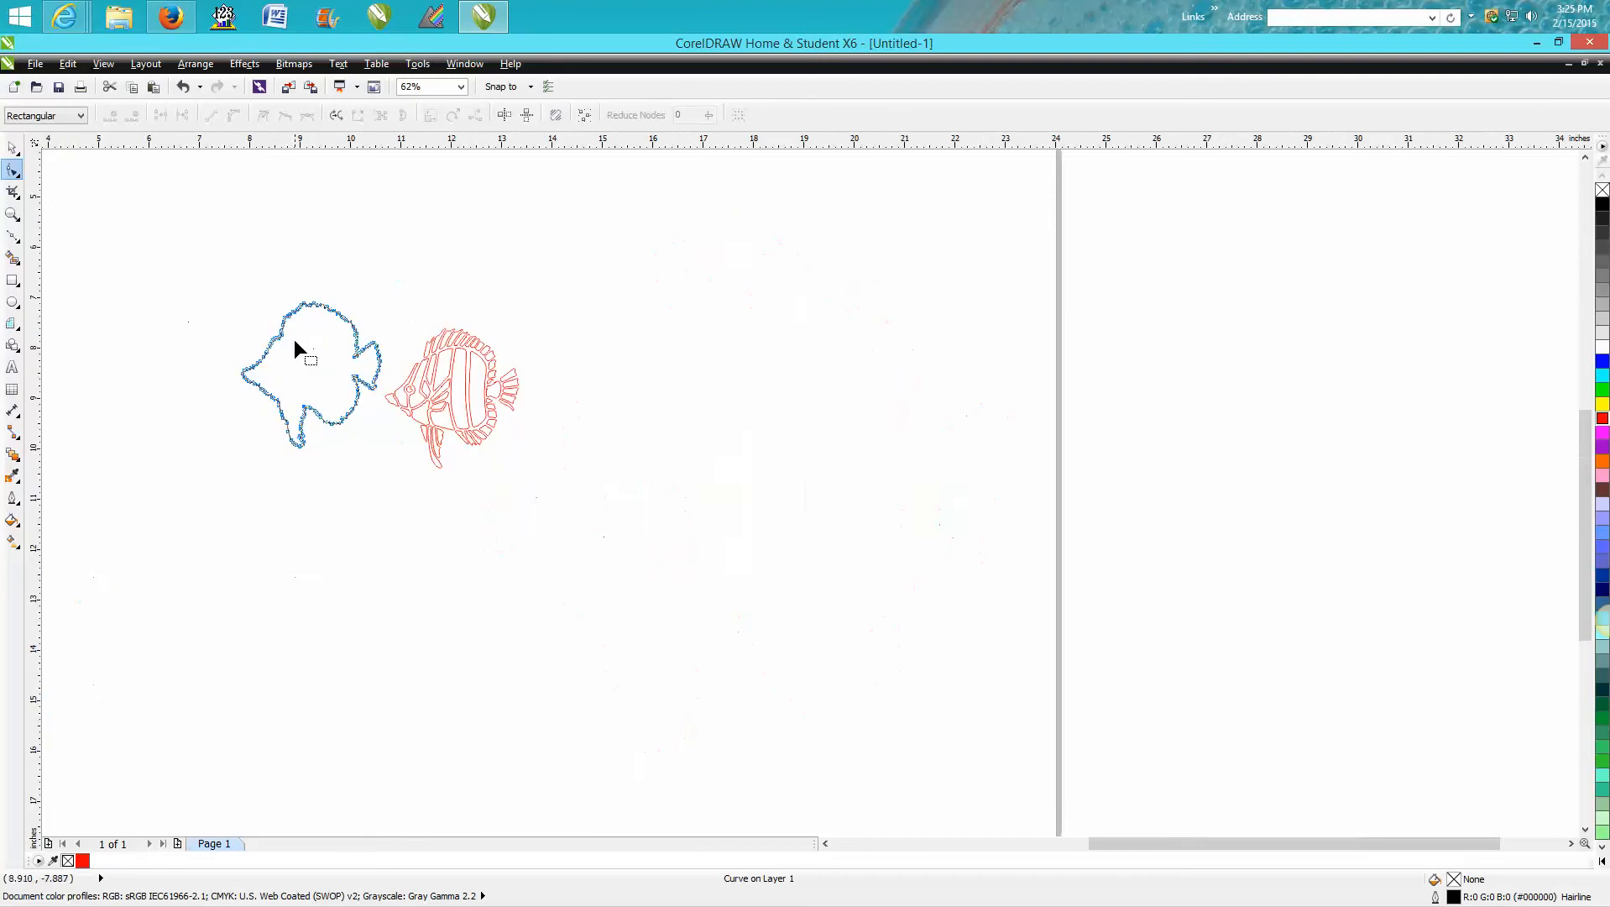
left_click(13, 148)
left_click_drag(322, 366, 207, 358)
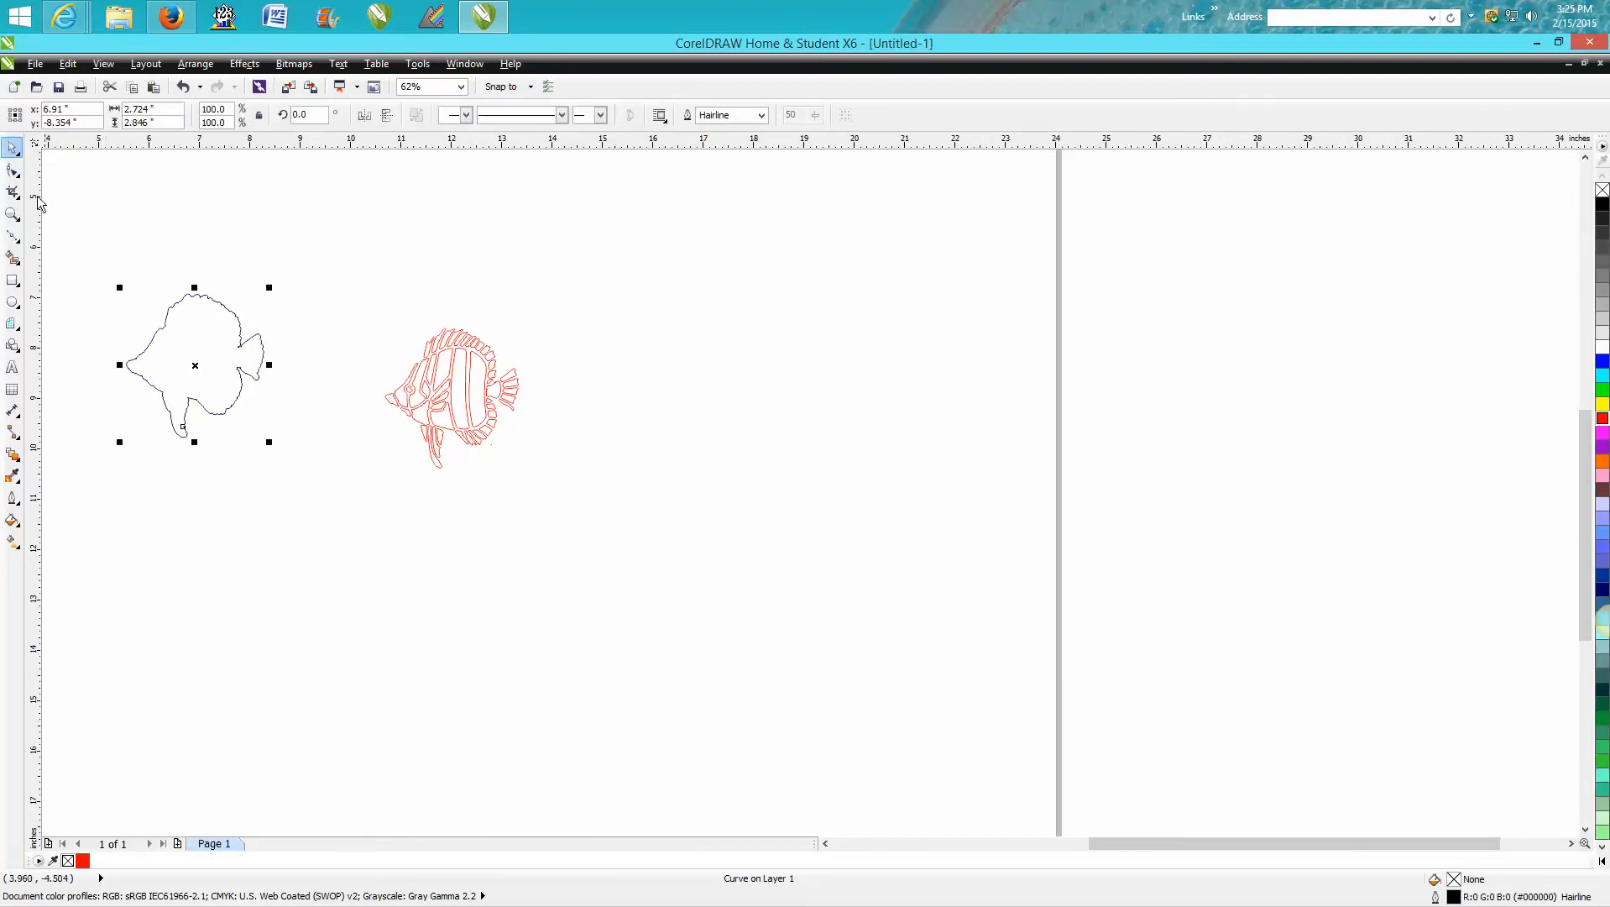
left_click(13, 214)
left_click_drag(363, 292, 579, 458)
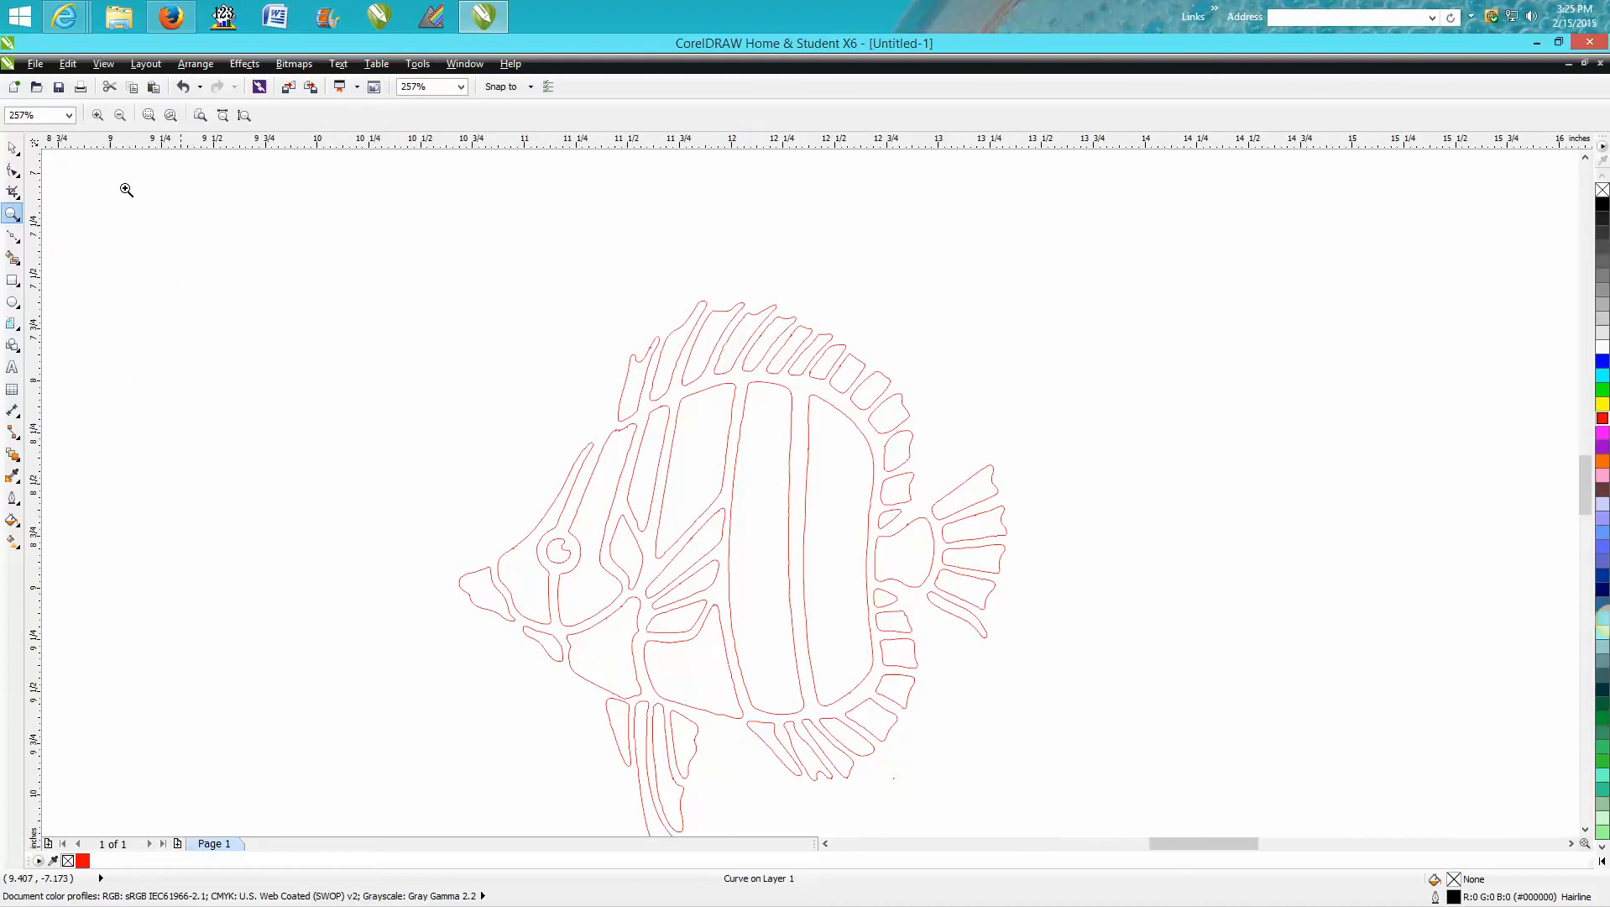
left_click(12, 170)
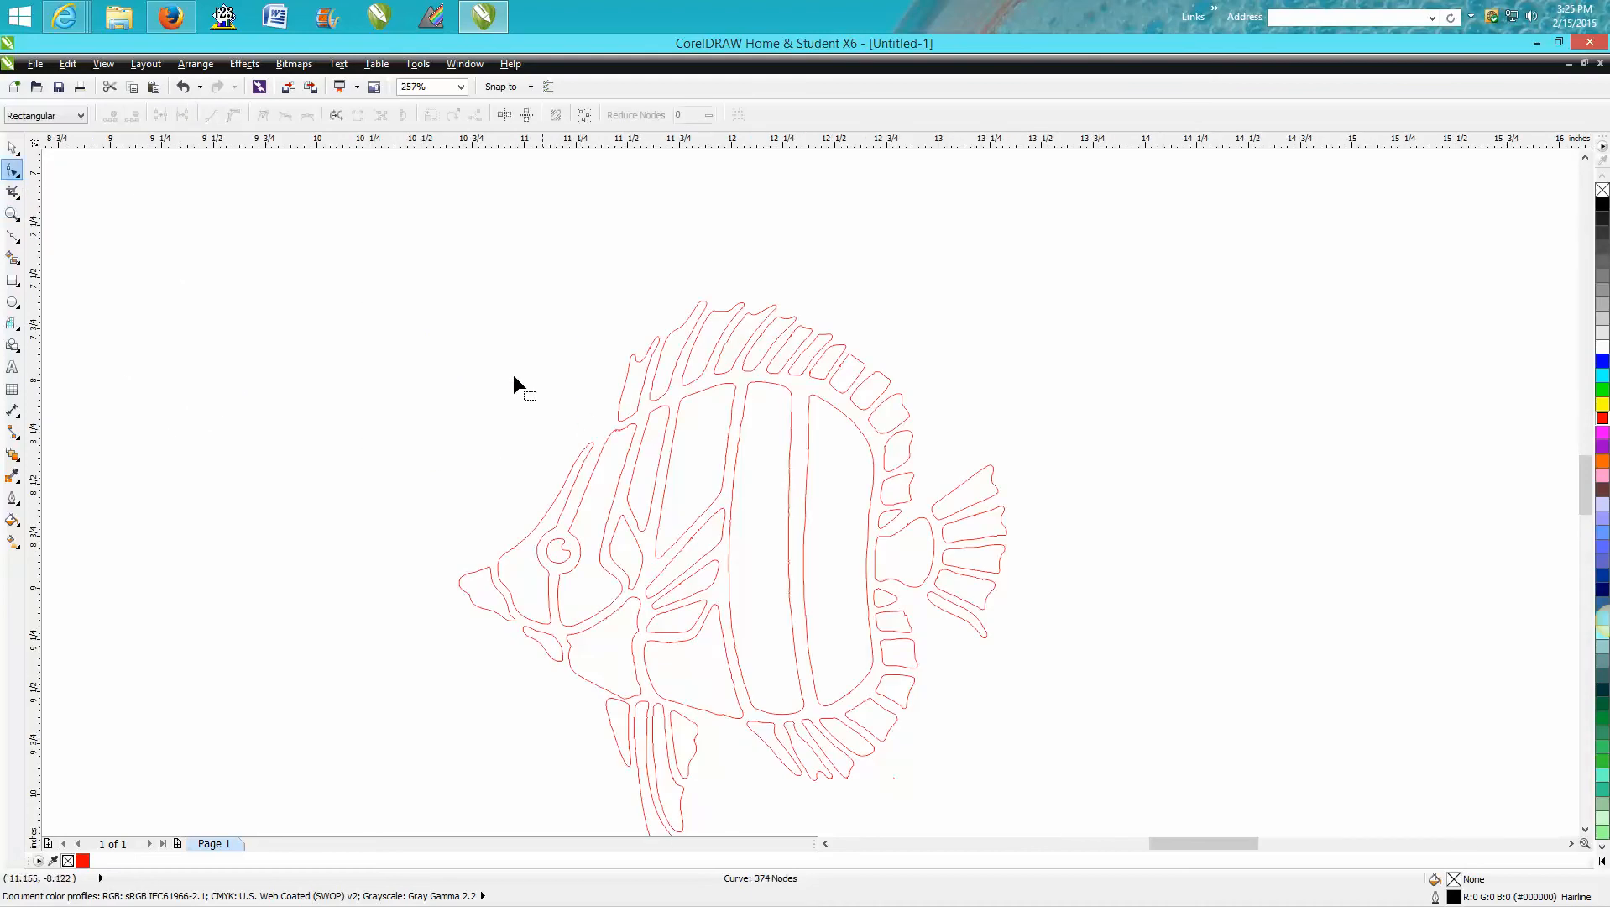
left_click(628, 415)
scroll(560, 404, "down", 4)
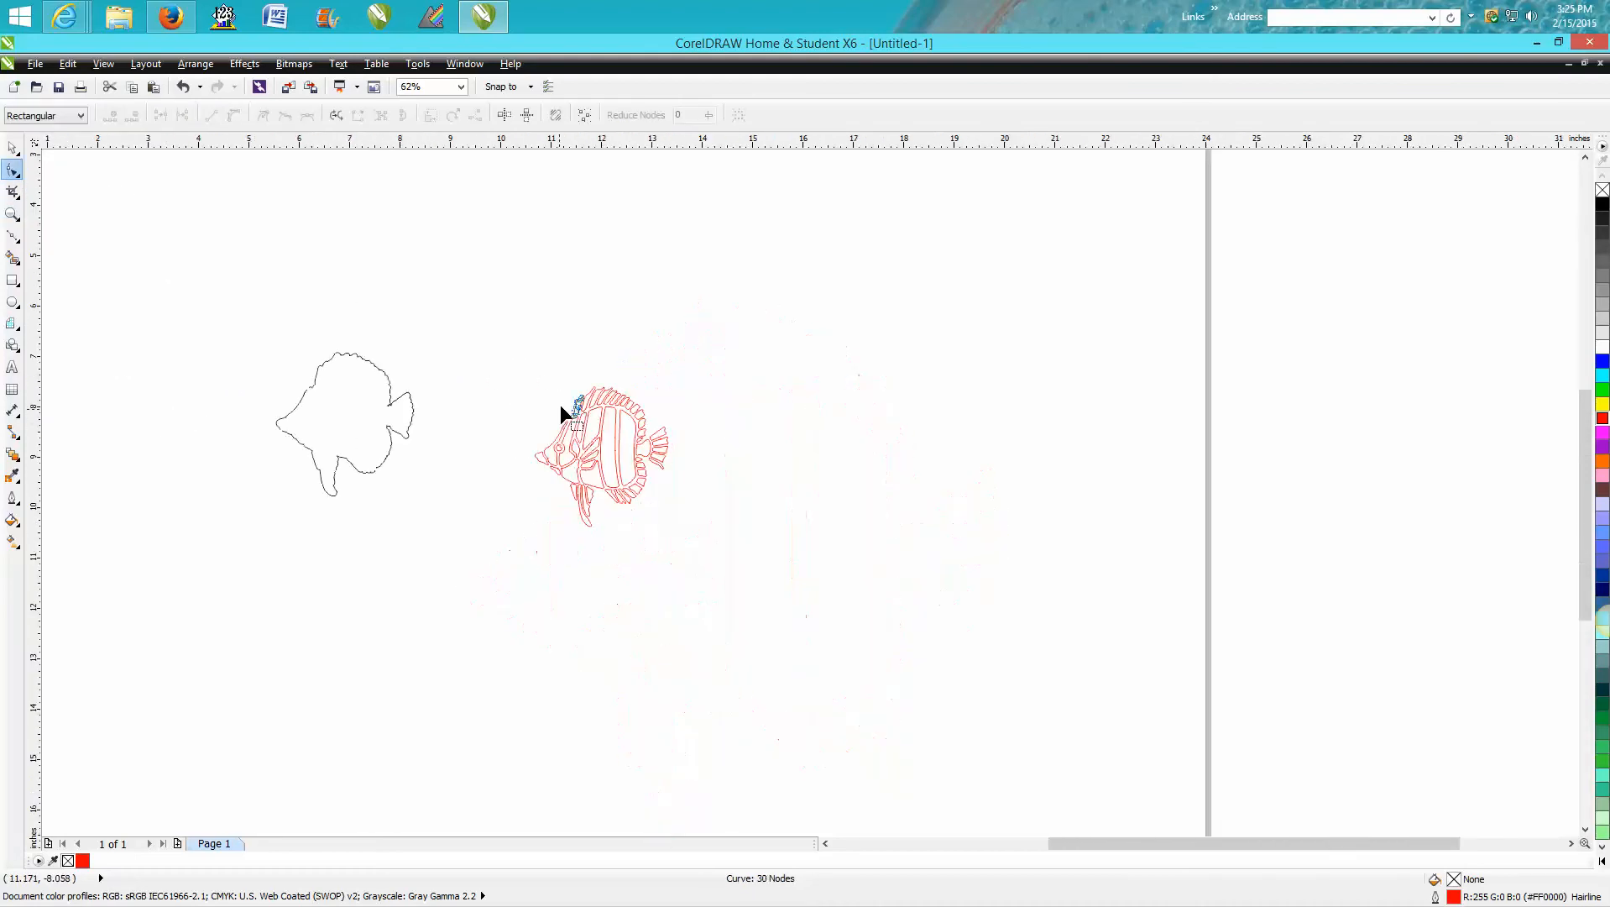
left_click_drag(532, 403, 726, 537)
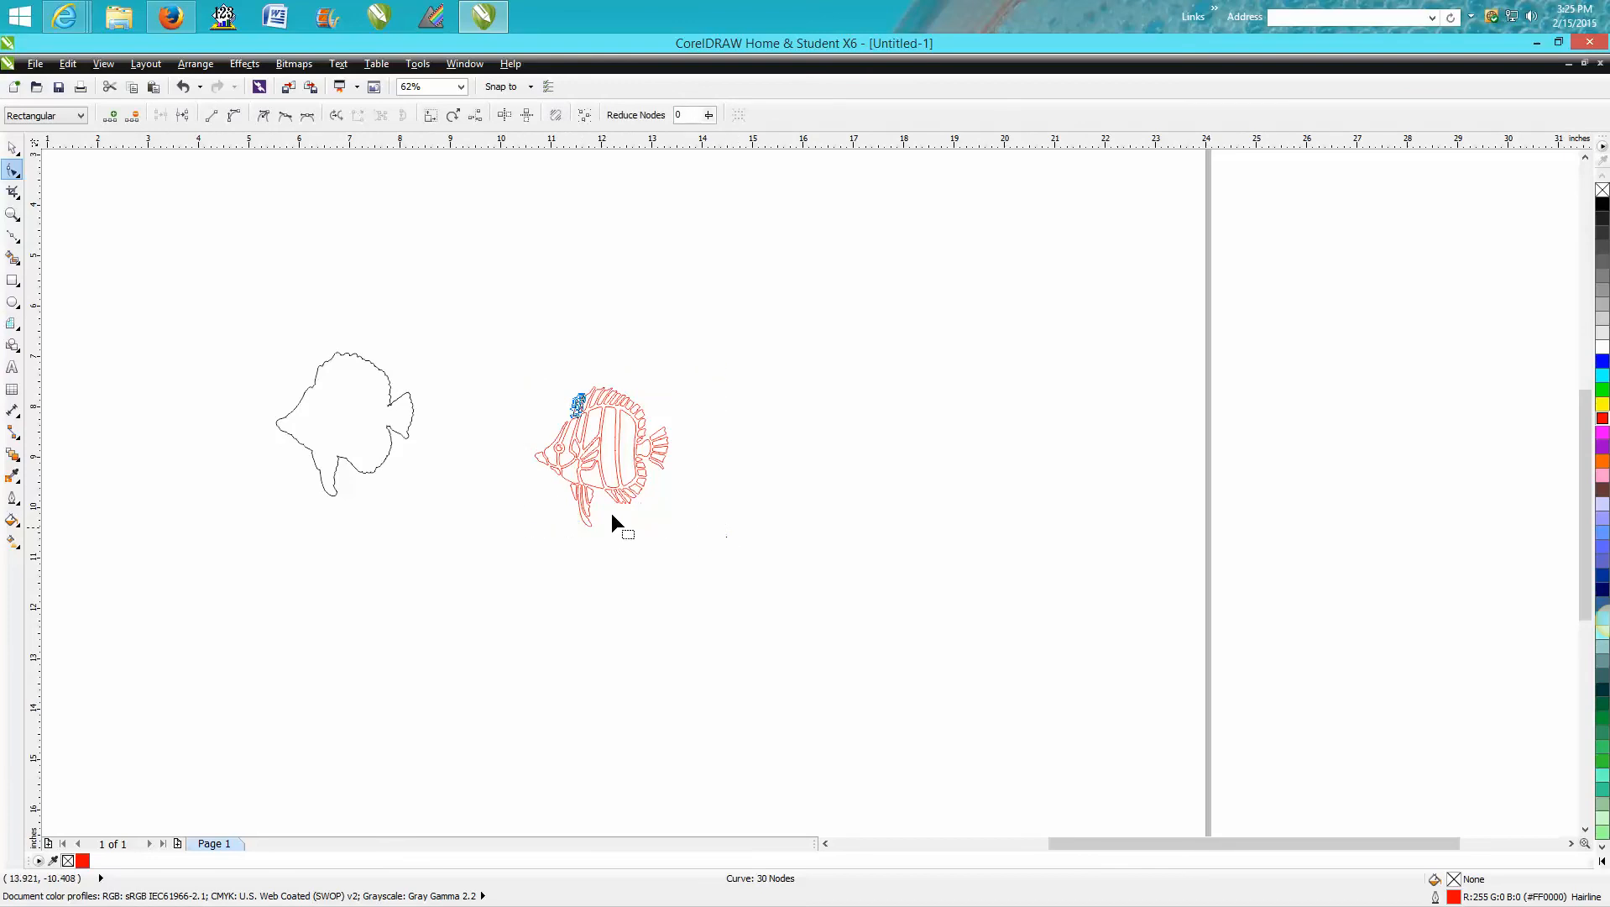
left_click(13, 147)
left_click(348, 259)
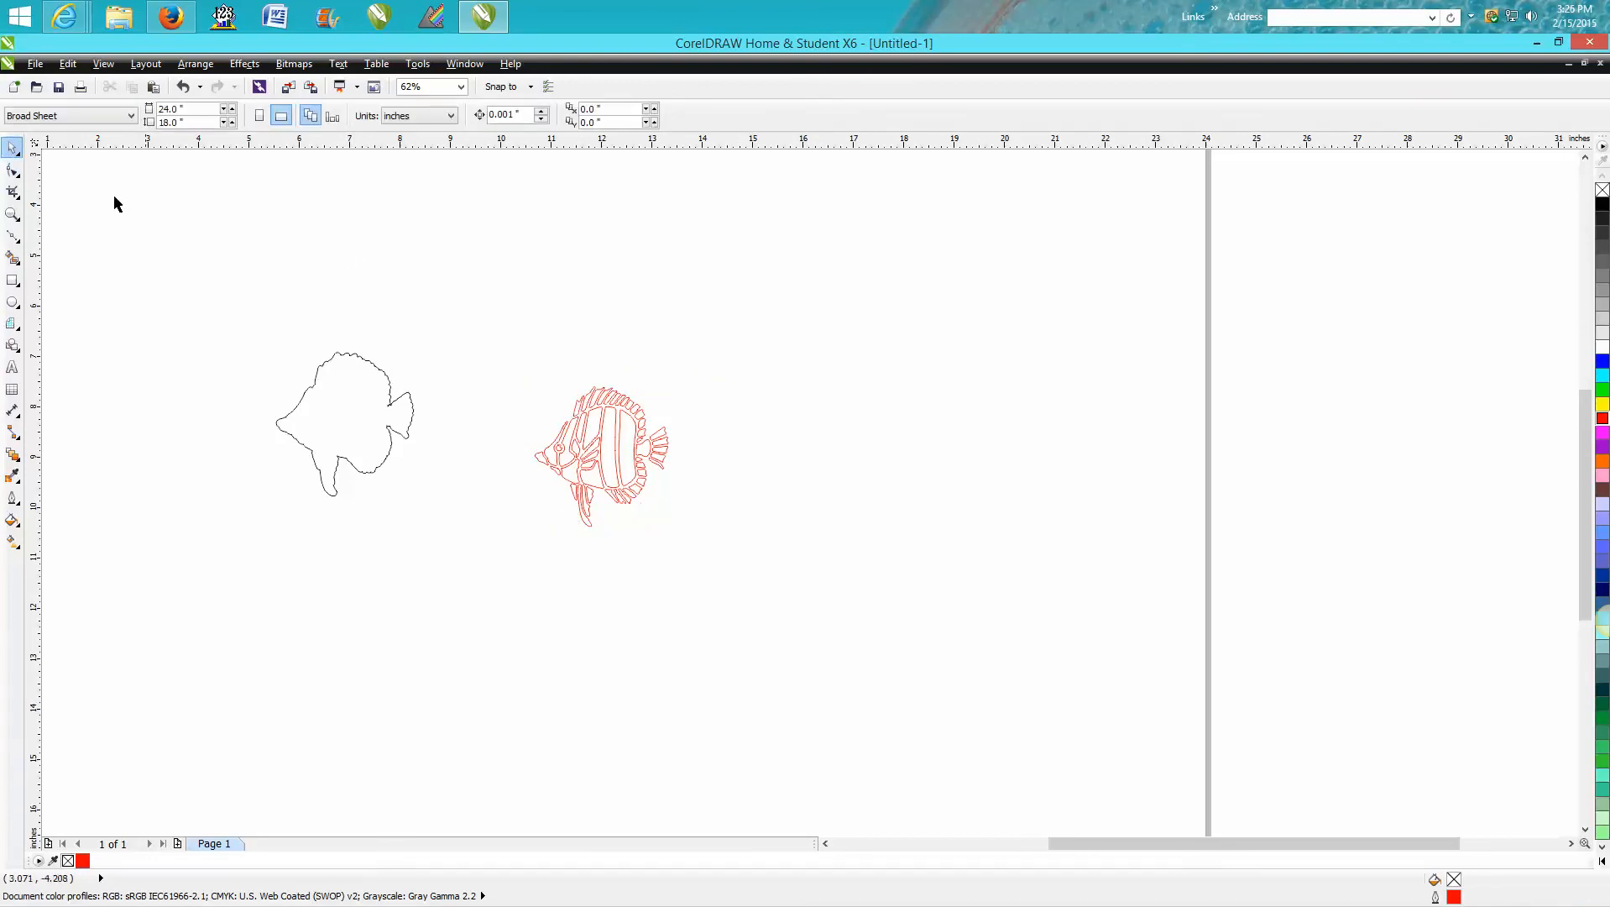
Select all nodes of the large rear body section of the red fish and reduce them with a Reduce Nodes value of 20
left_click(12, 170)
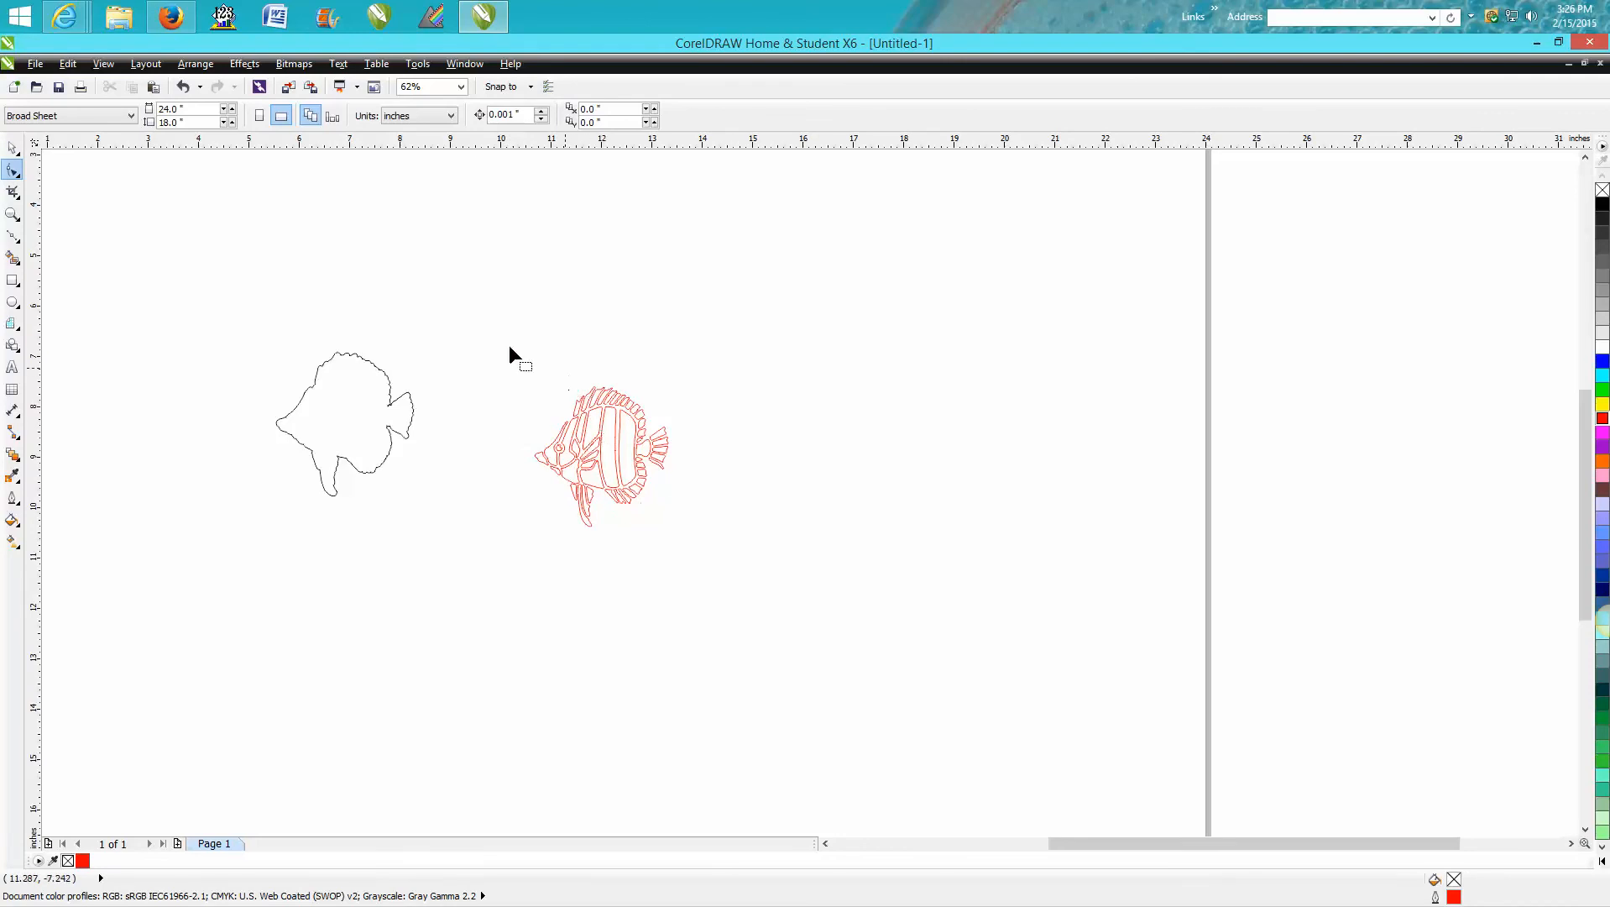
left_click(12, 214)
left_click_drag(565, 382, 737, 535)
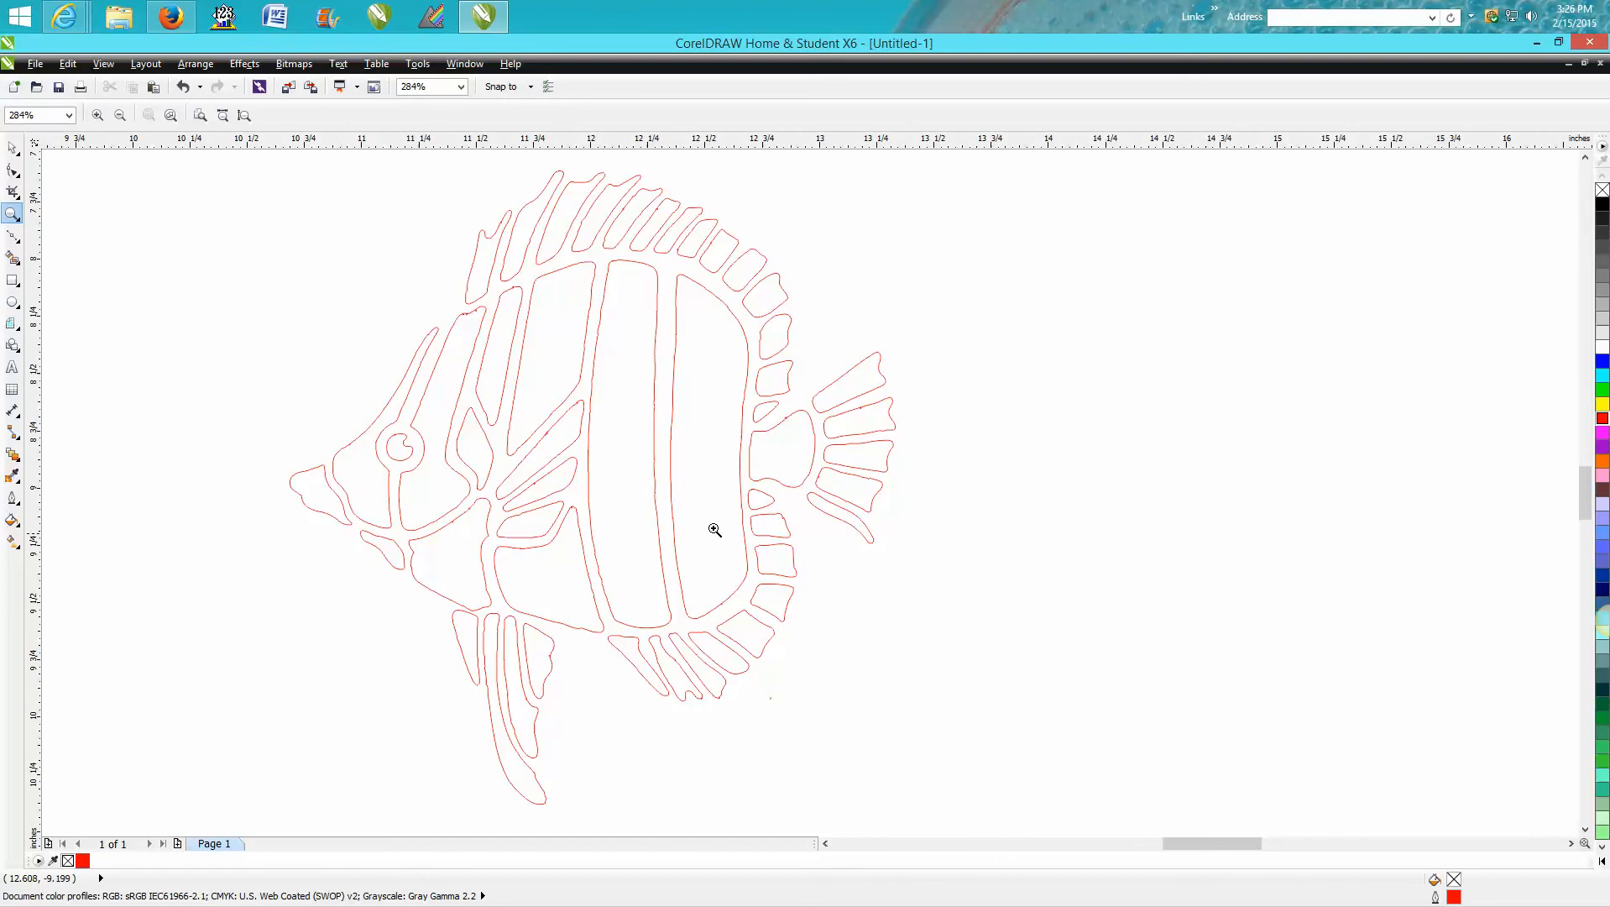
left_click(12, 169)
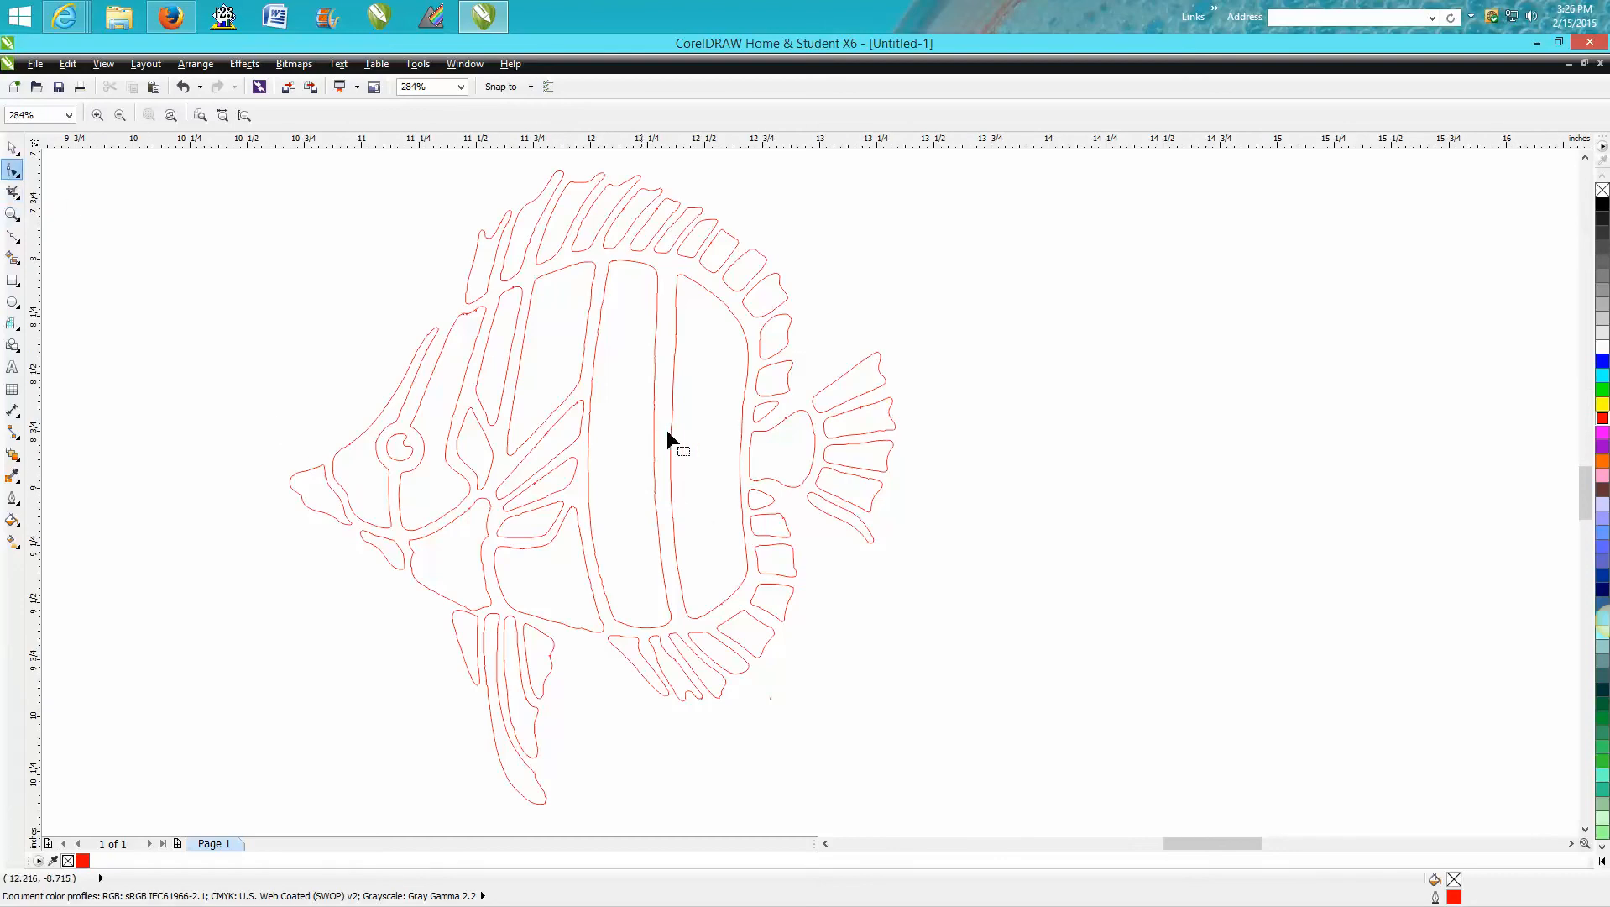
left_click(673, 411)
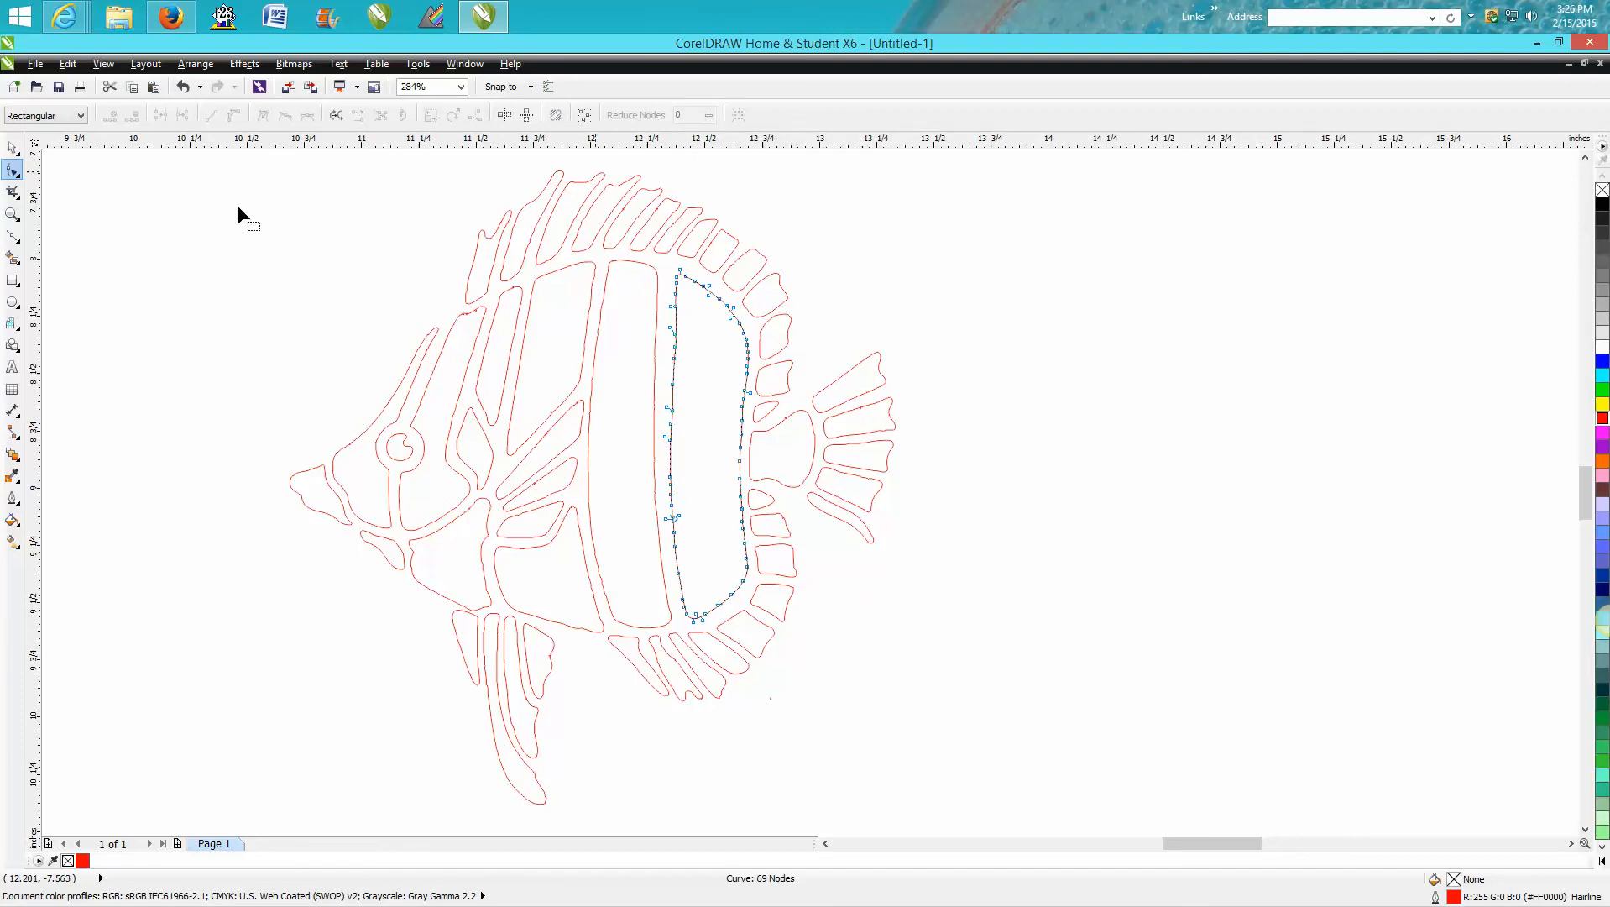
left_click(12, 148)
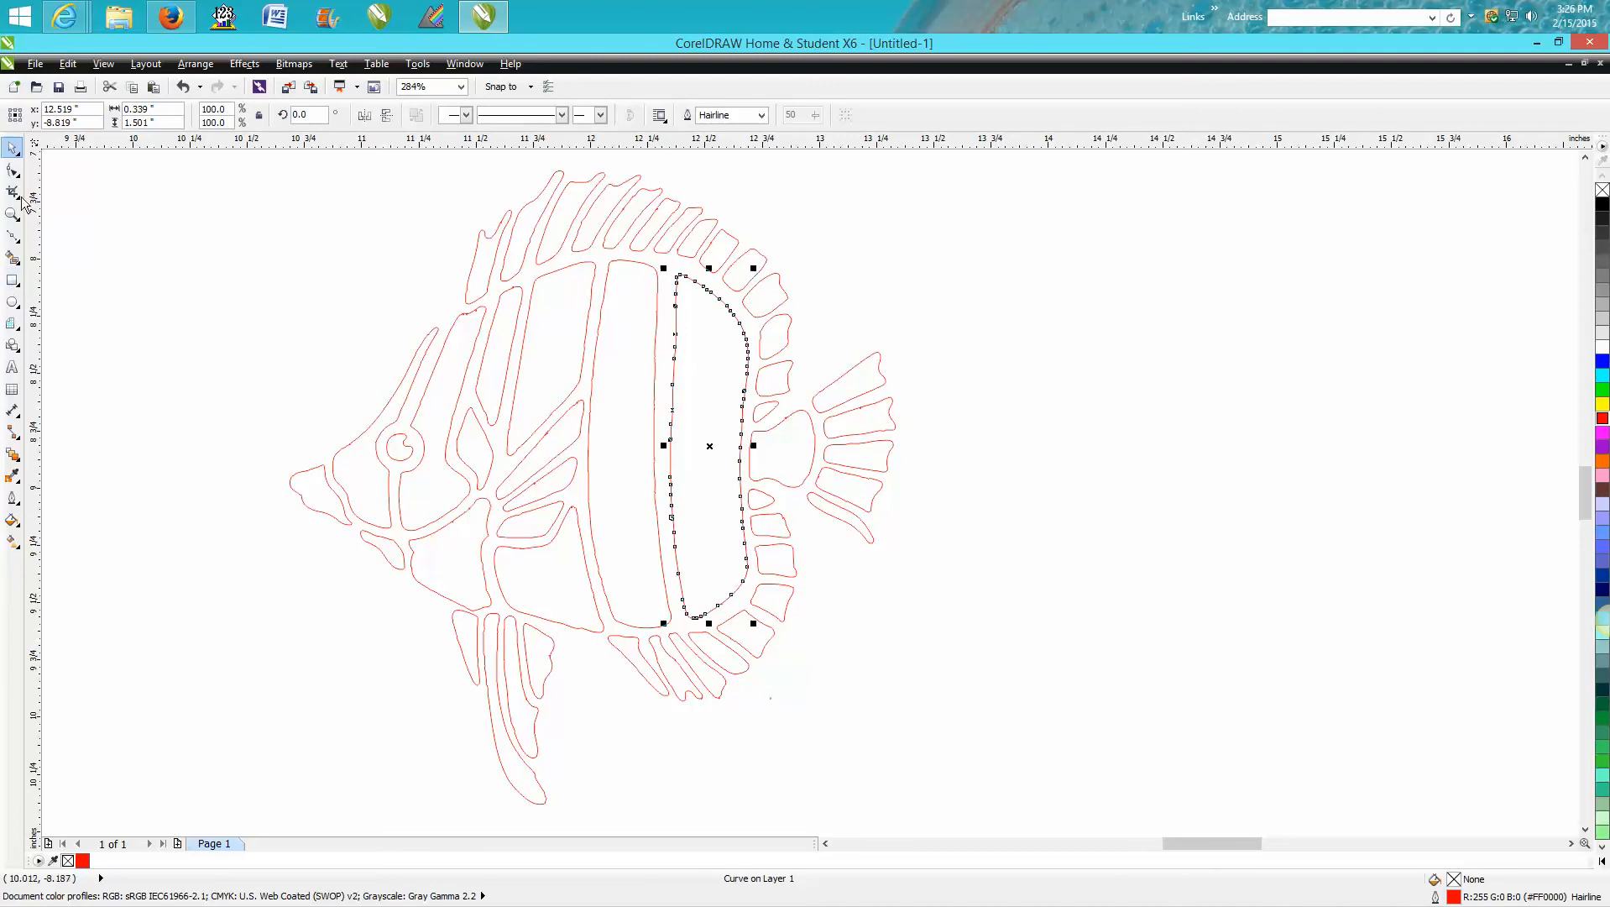
left_click(12, 169)
left_click_drag(666, 466, 807, 646)
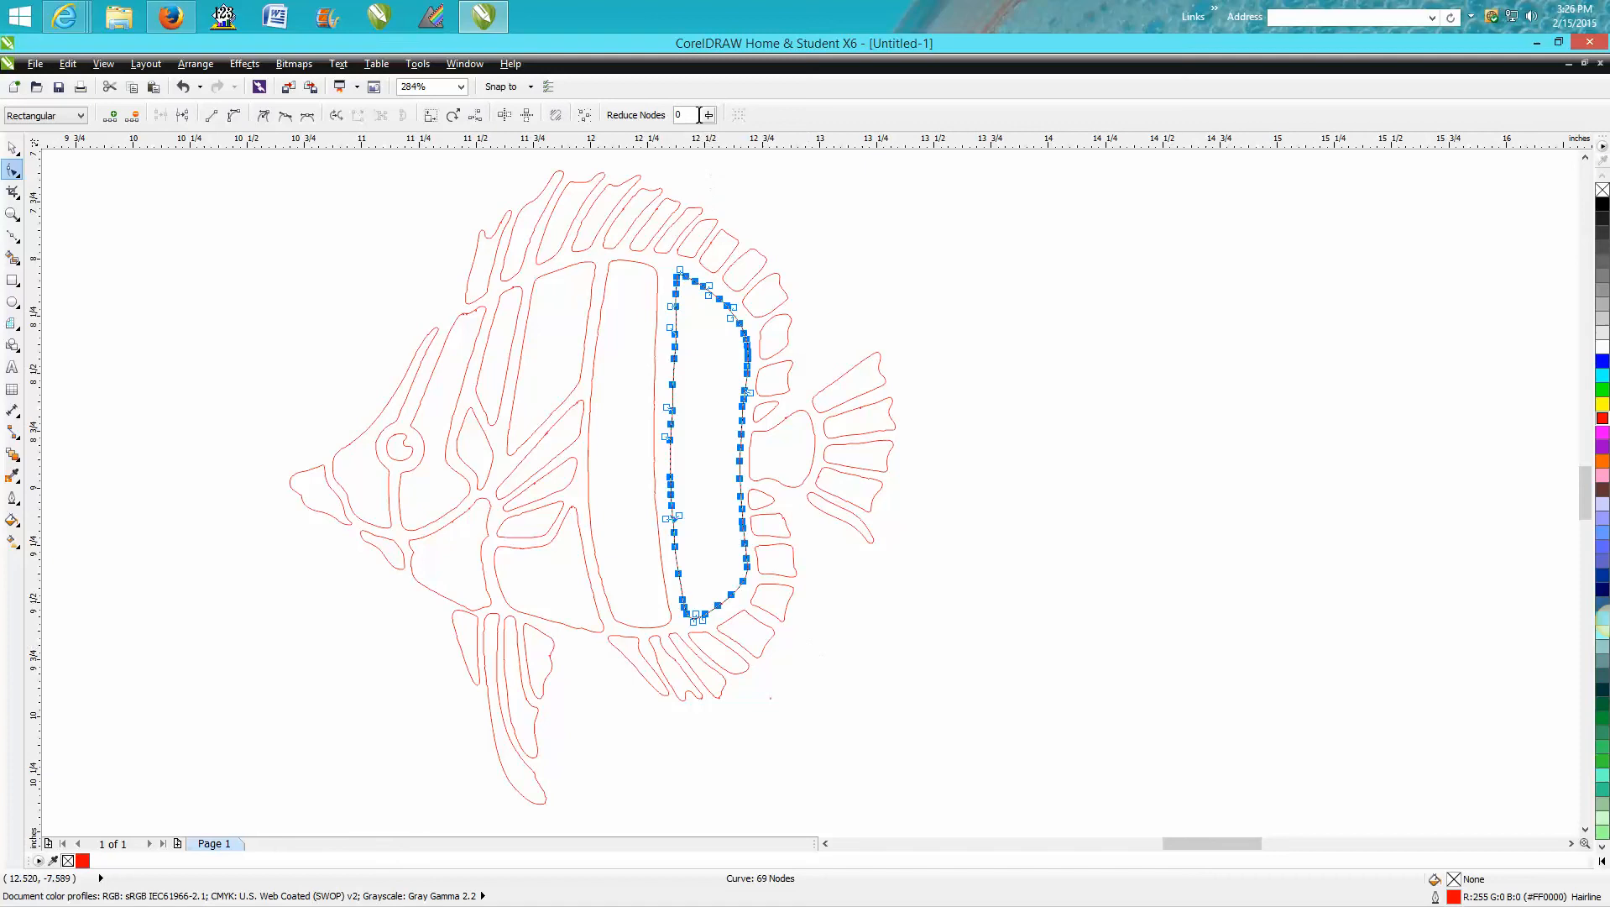
type("20")
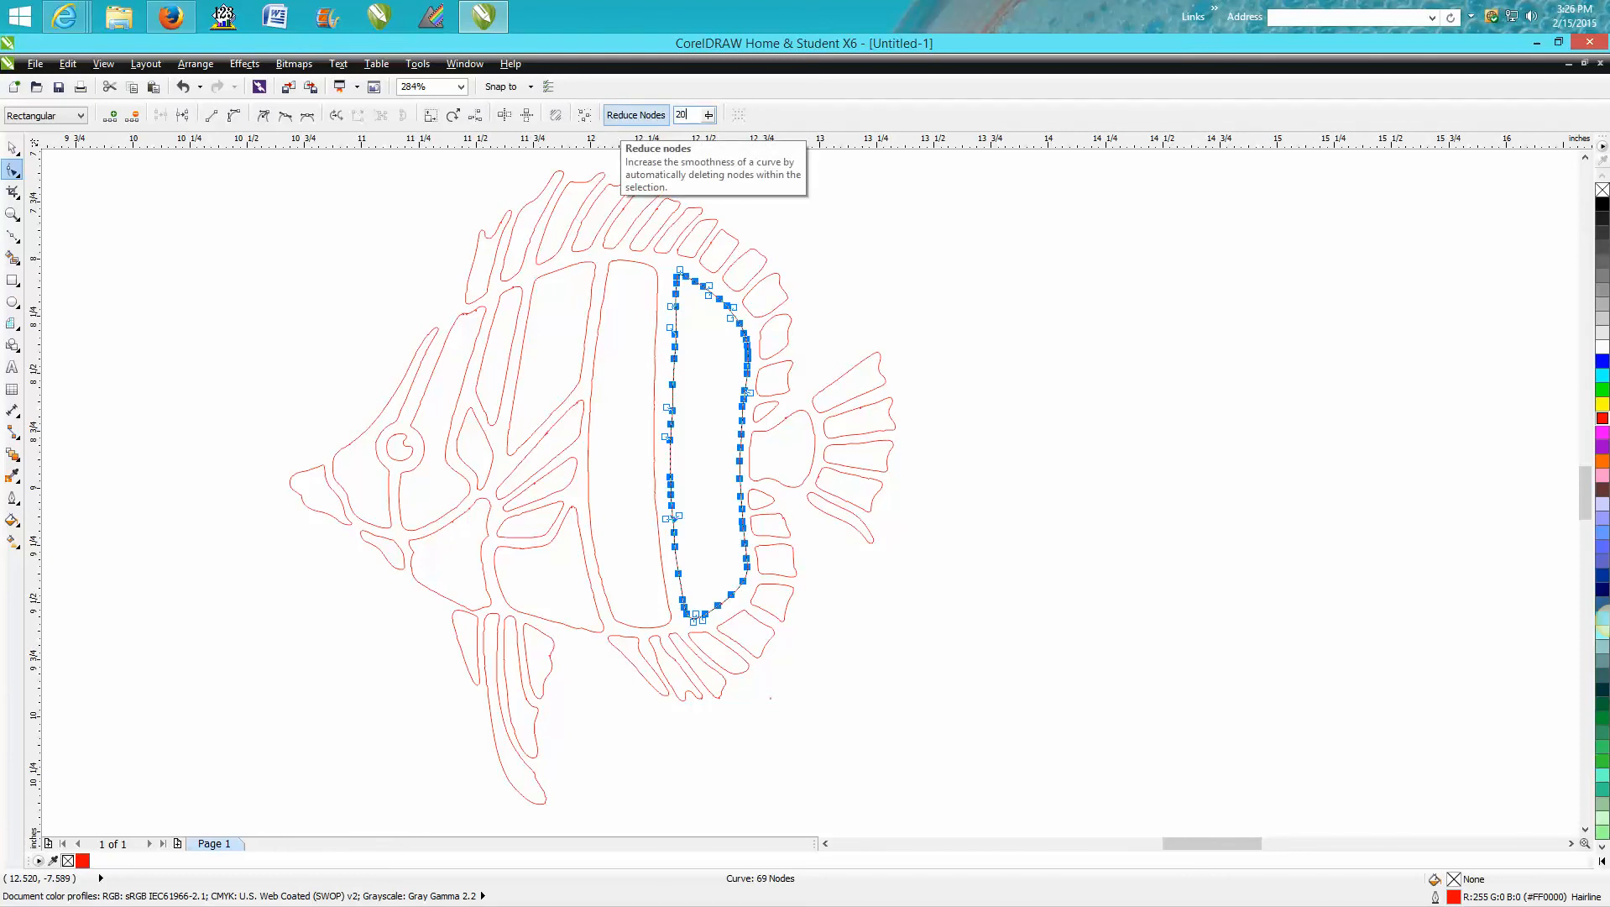
key("Return")
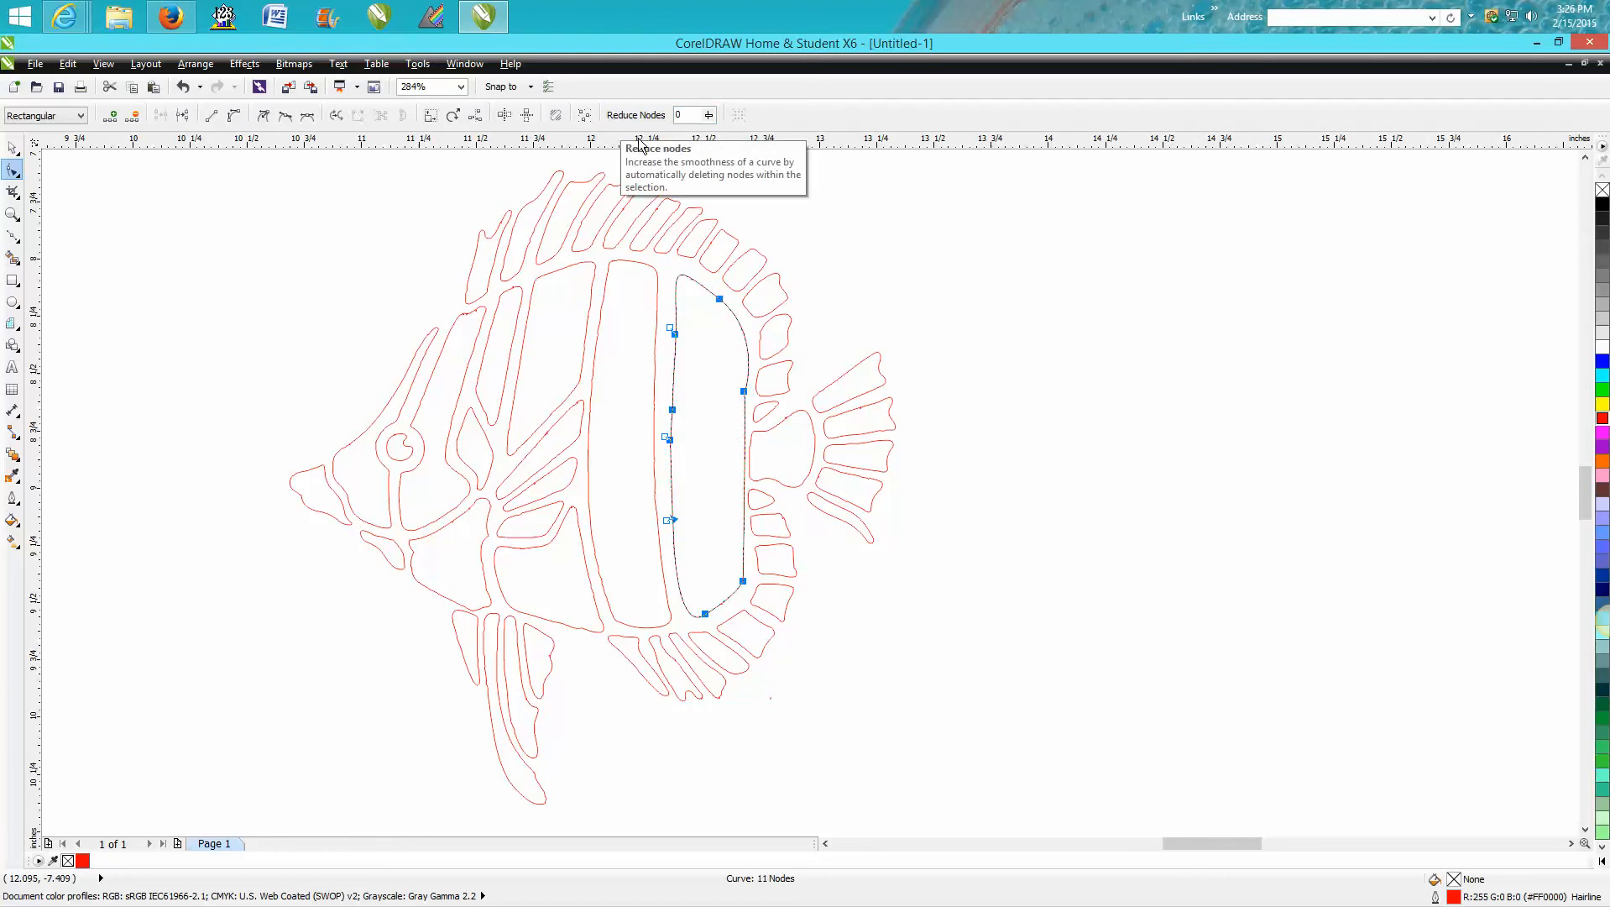
Delete surplus nodes on the upper front edge of the fish's large rear body section
left_click(12, 214)
left_click_drag(647, 267, 852, 619)
left_click(13, 169)
left_click_drag(689, 262, 648, 309)
key("Delete")
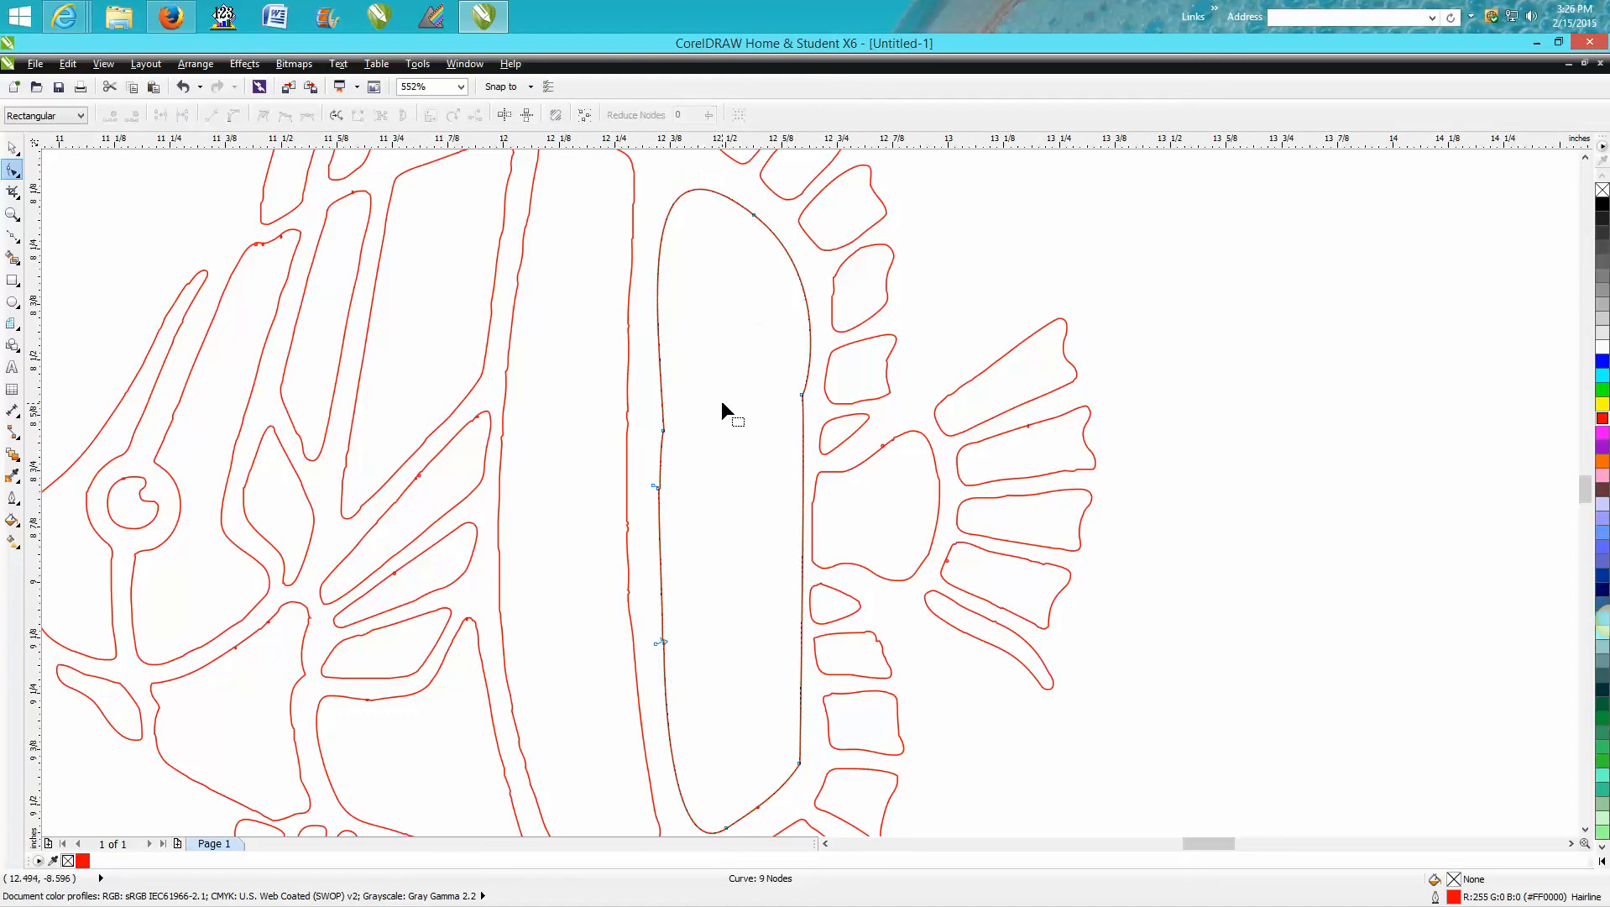
left_click(183, 87)
left_click(661, 288)
left_click(663, 277)
key("Delete")
double_click(667, 283)
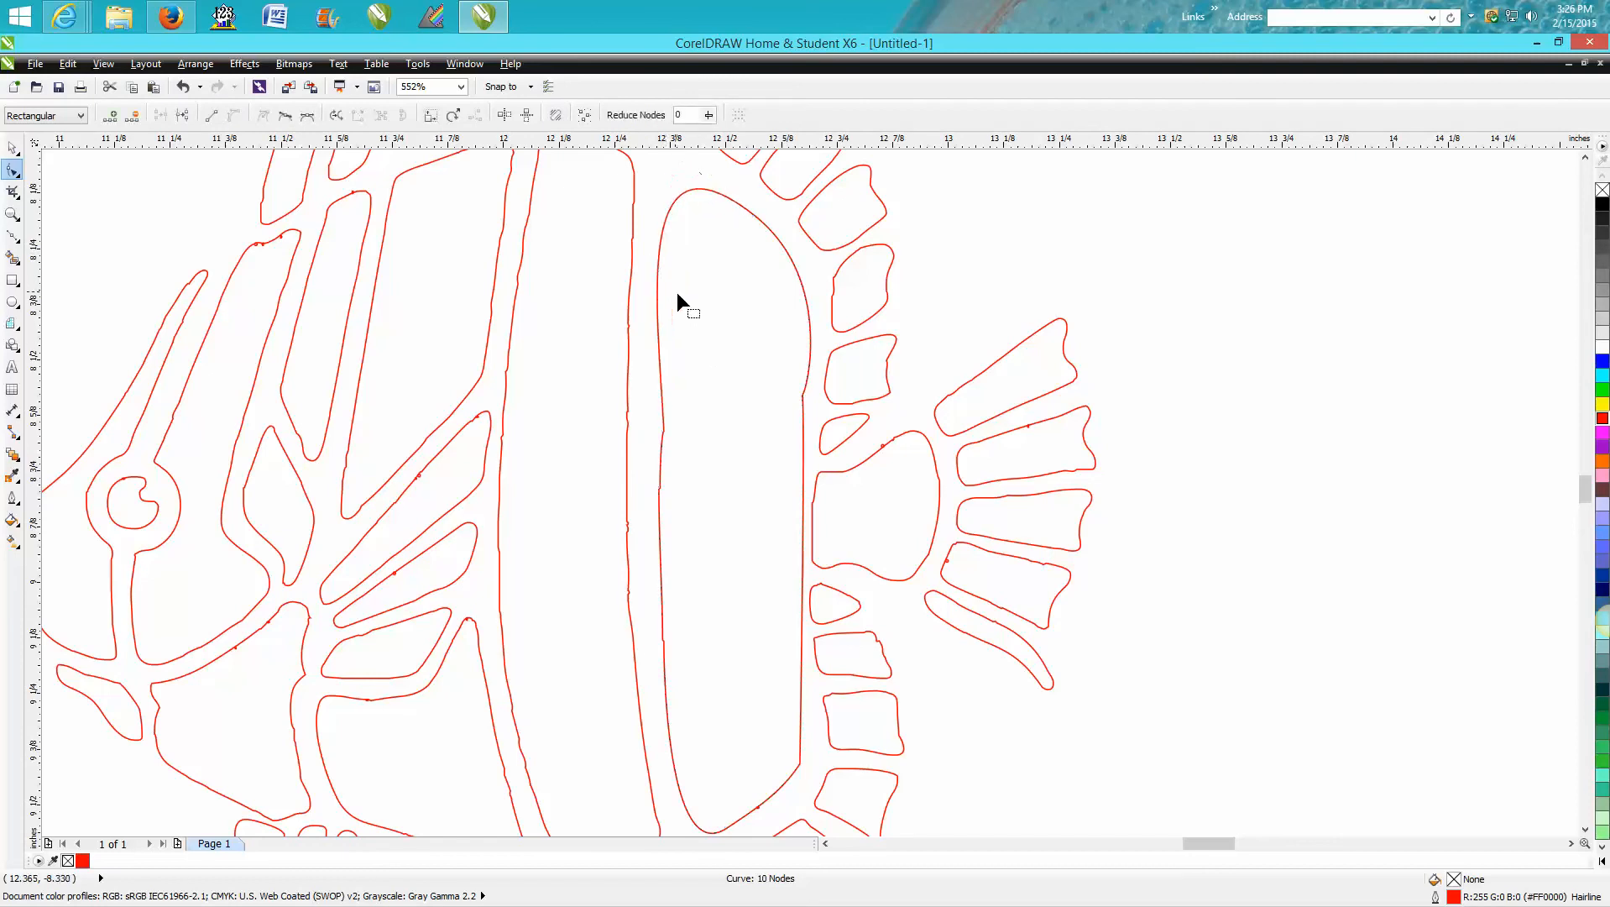
Adjust the top node's handle on the rear body section and delete the surplus nodes along its front and rear edges
left_click(748, 216)
scroll(792, 260, "down", 2)
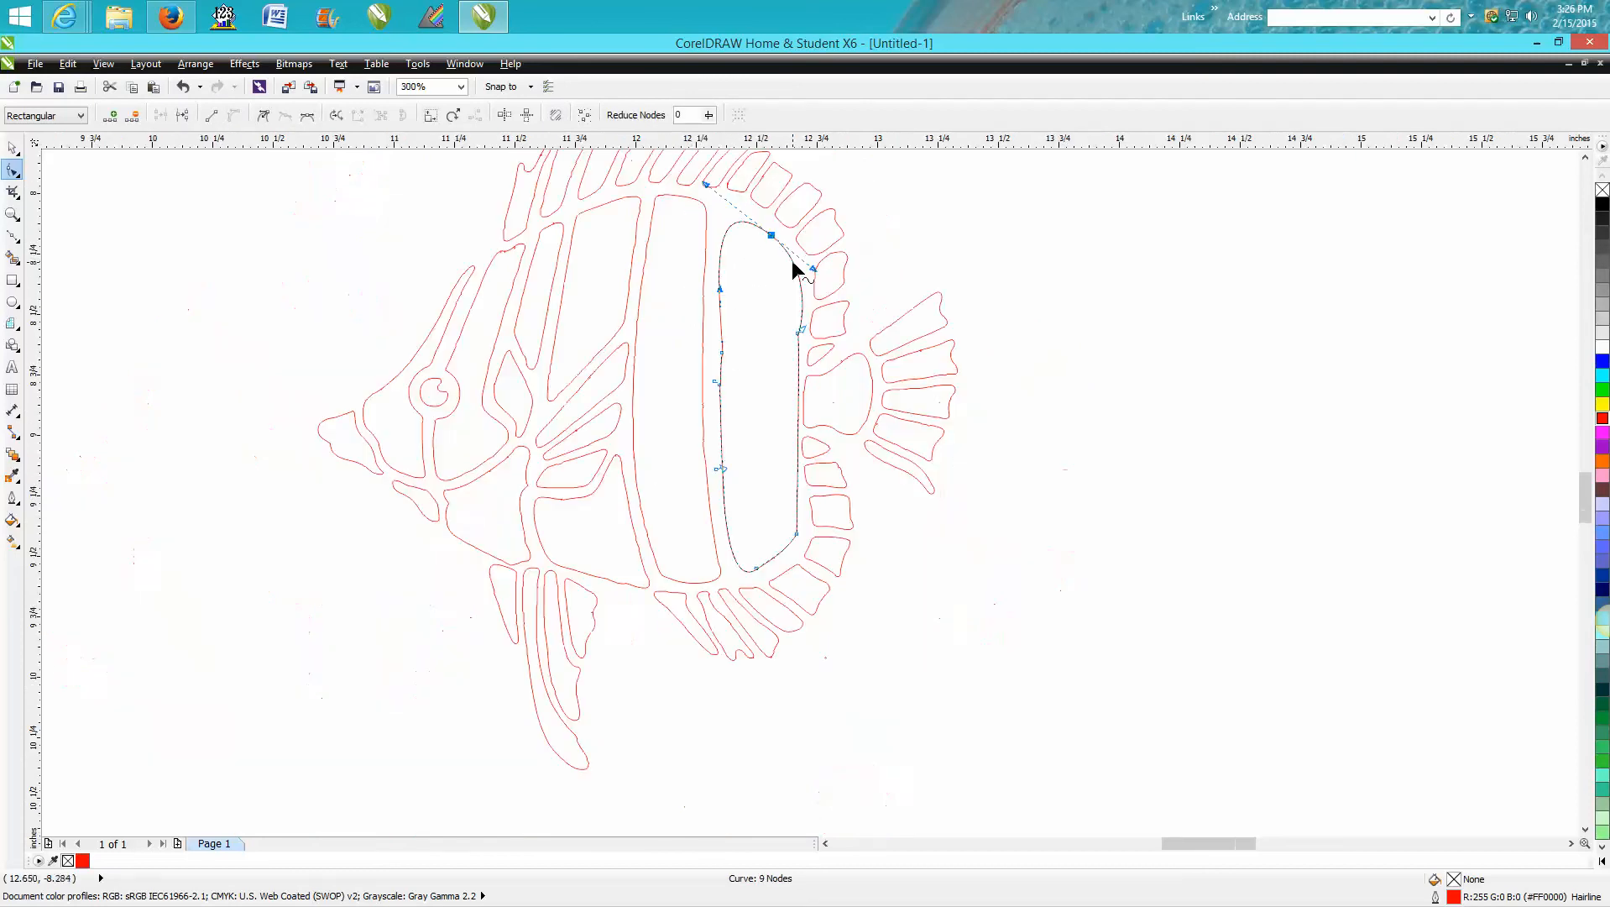
left_click_drag(703, 182, 711, 159)
left_click_drag(751, 305, 697, 449)
key("Delete")
left_click(797, 334)
key("Delete")
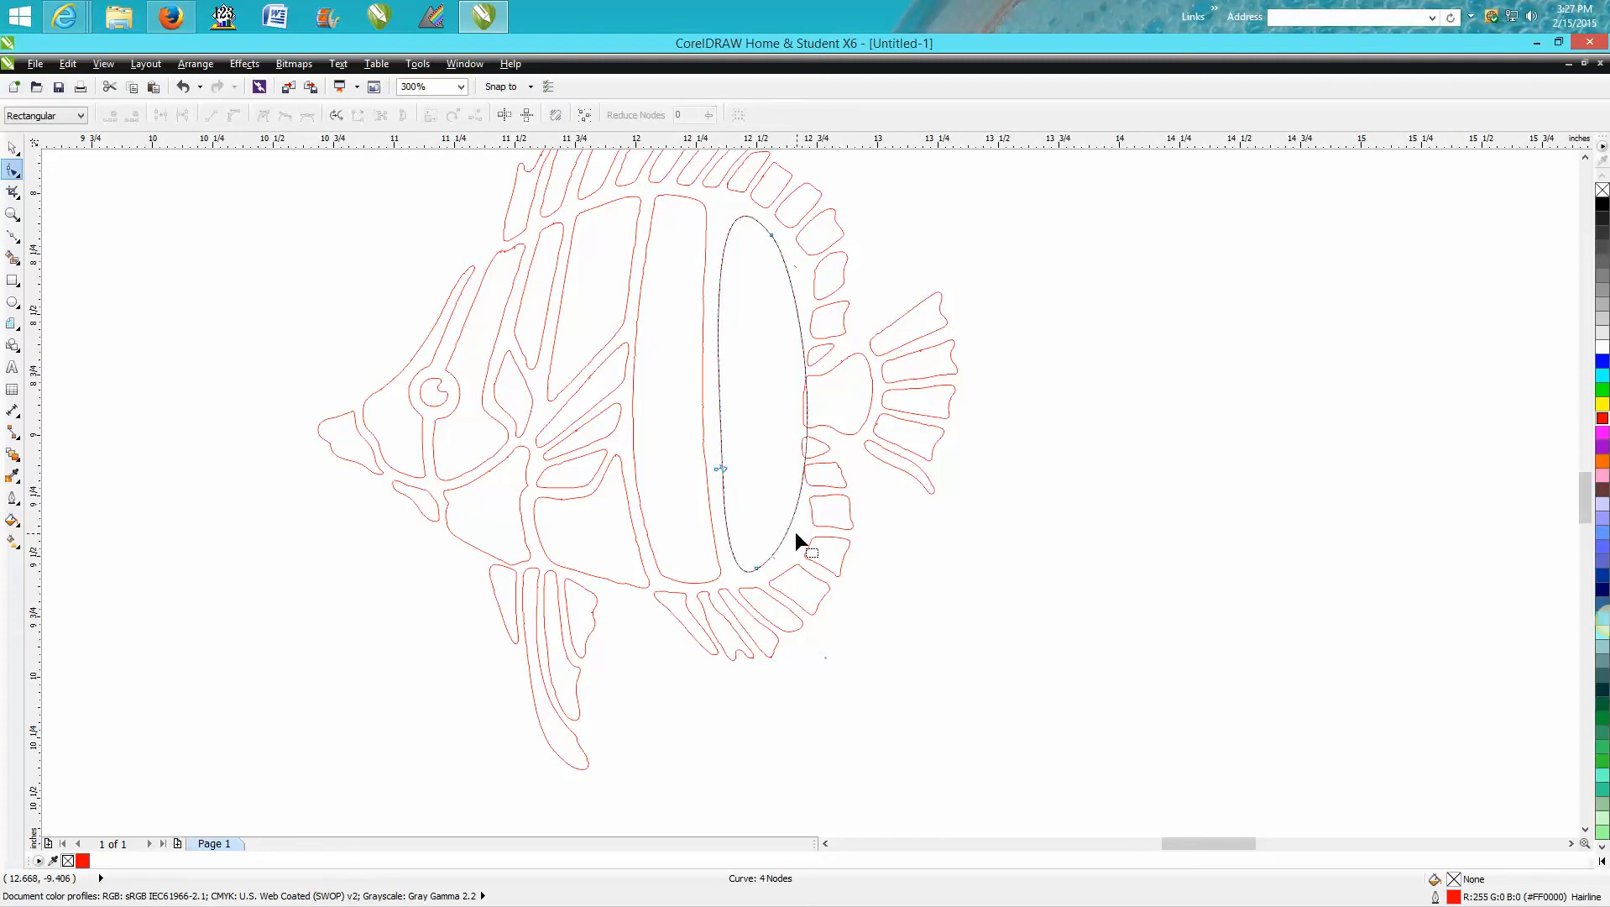
Slim the rear body section into a smooth oval by pulling its rear edge and top node inwards
left_click_drag(806, 425, 800, 426)
left_click_drag(771, 235, 763, 240)
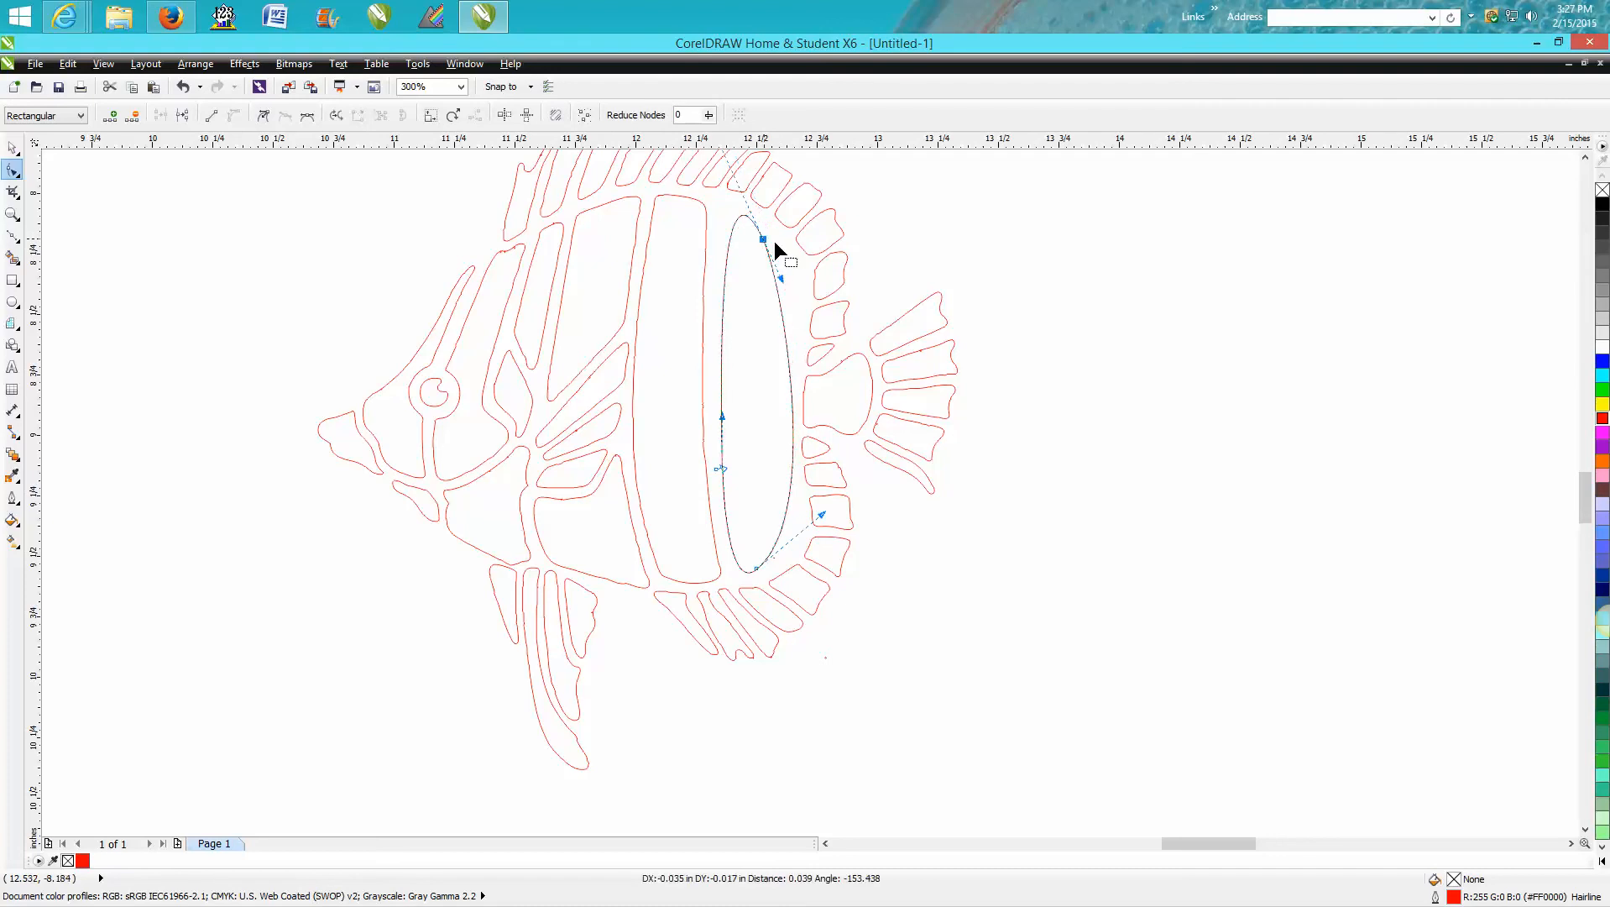
left_click(906, 548)
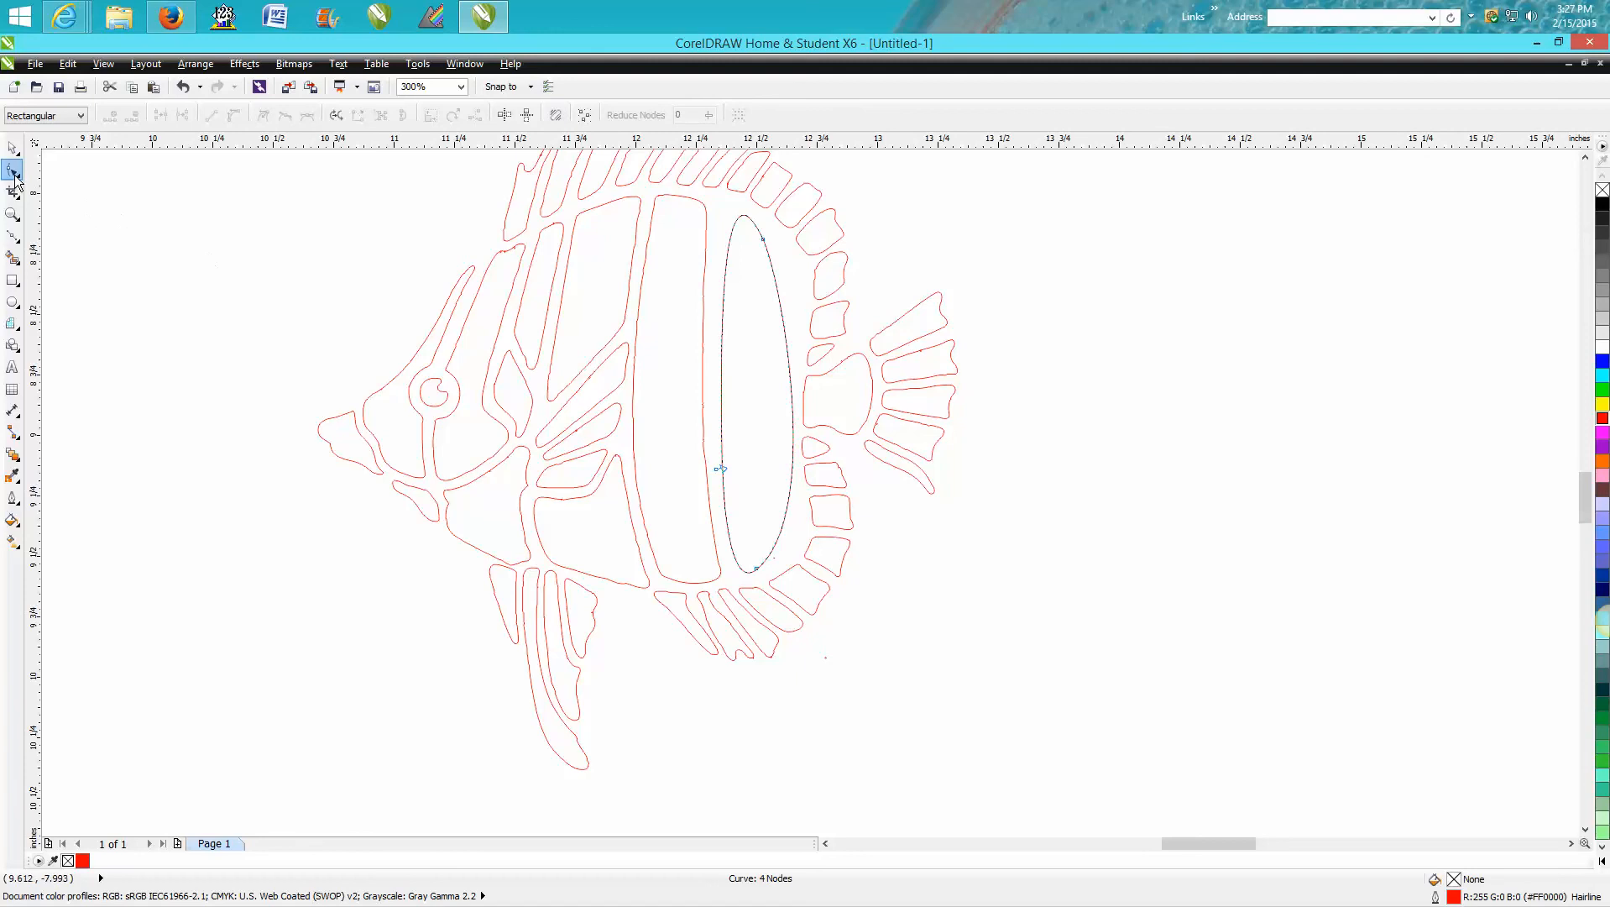
Select all nodes of the long stripe in front of the rear oval and reduce them with a Reduce Nodes value of 20
left_click(634, 313)
left_click_drag(679, 543, 826, 607)
type("2")
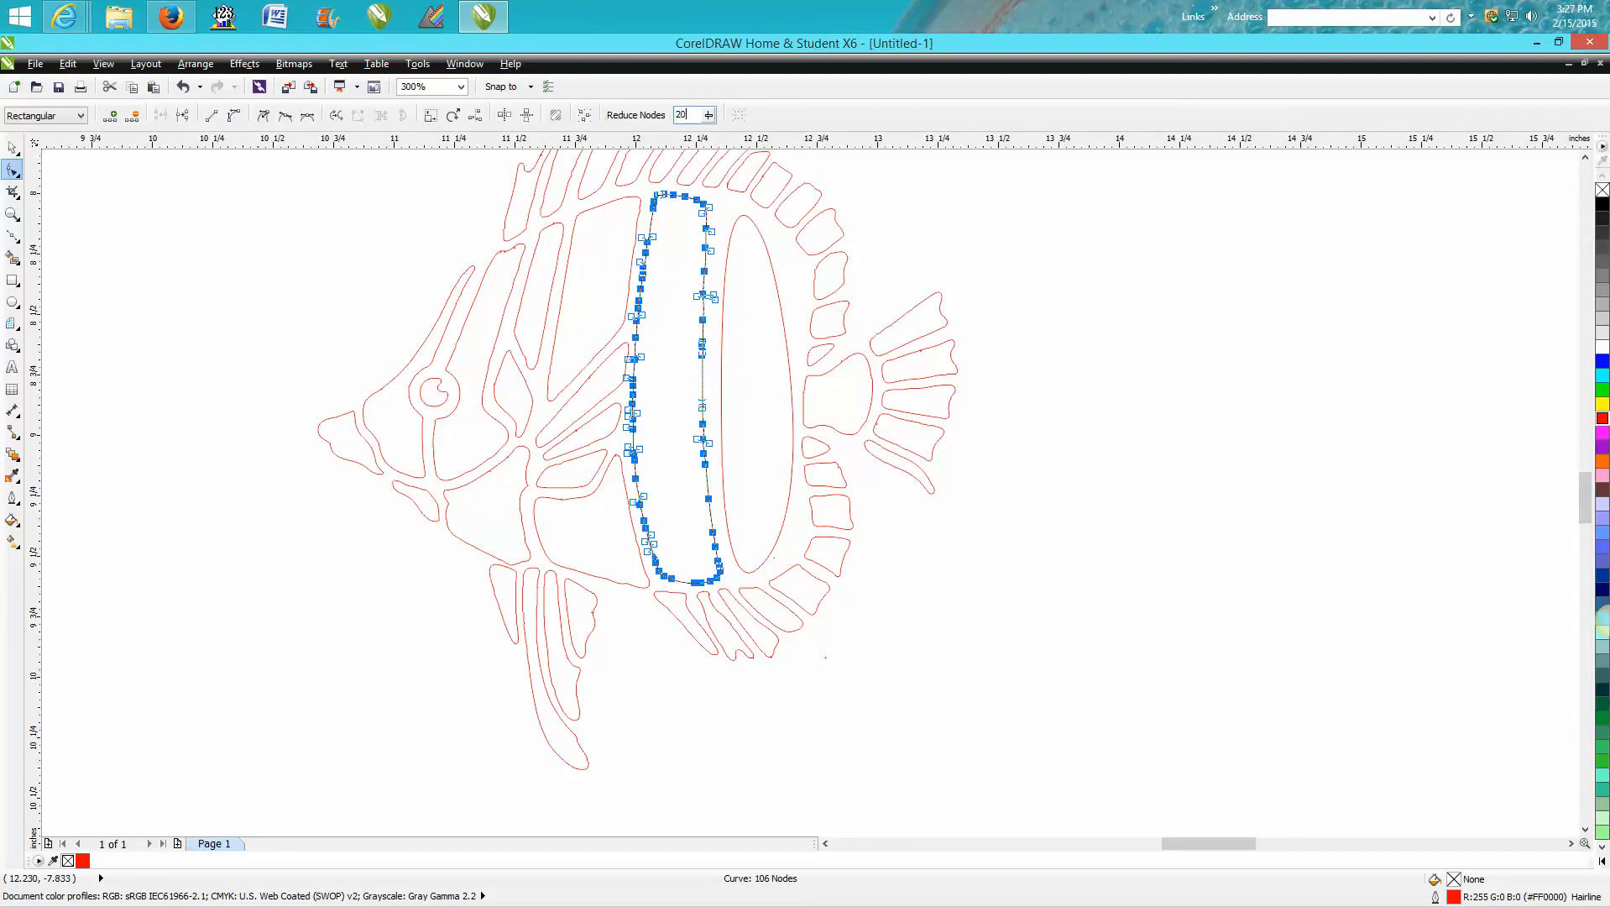
type("0")
key("Return")
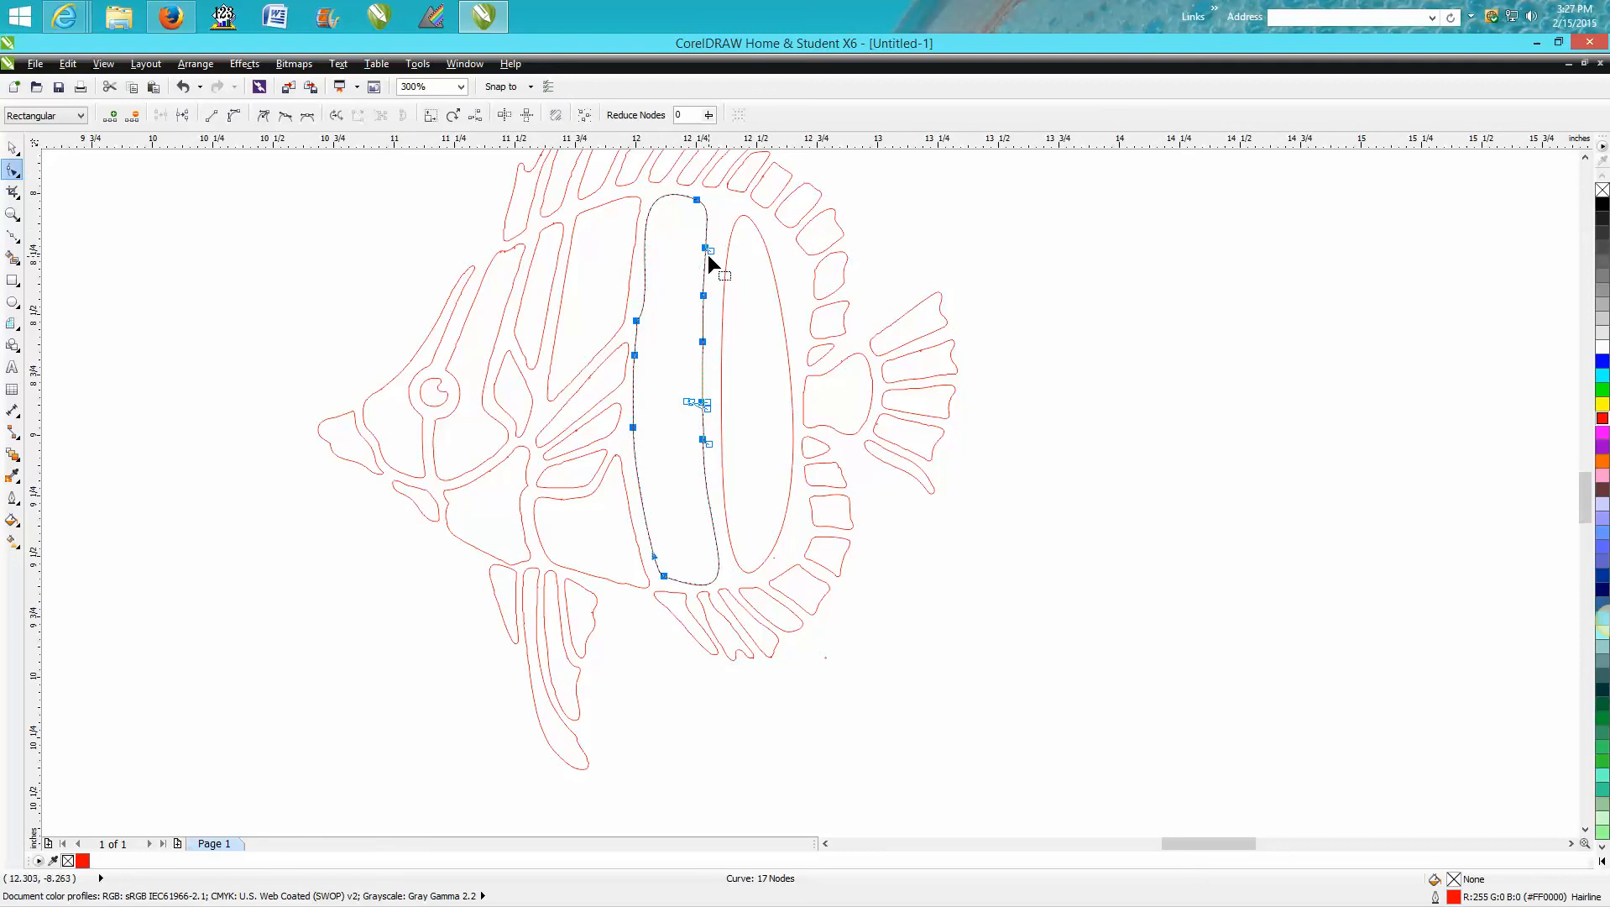
key("Delete")
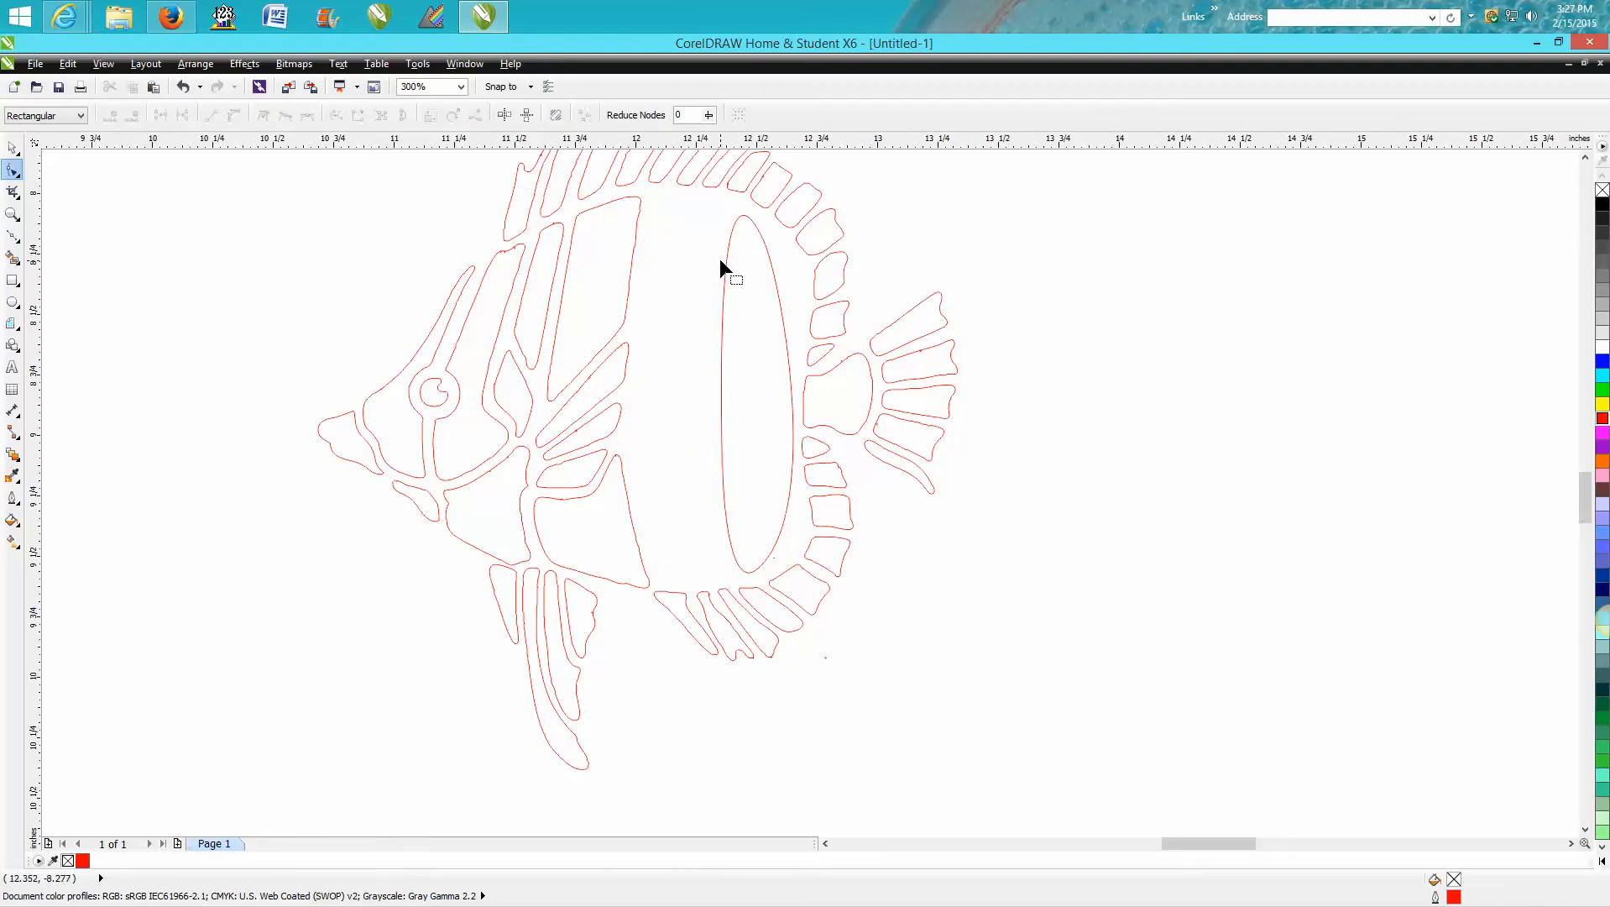
left_click(182, 87)
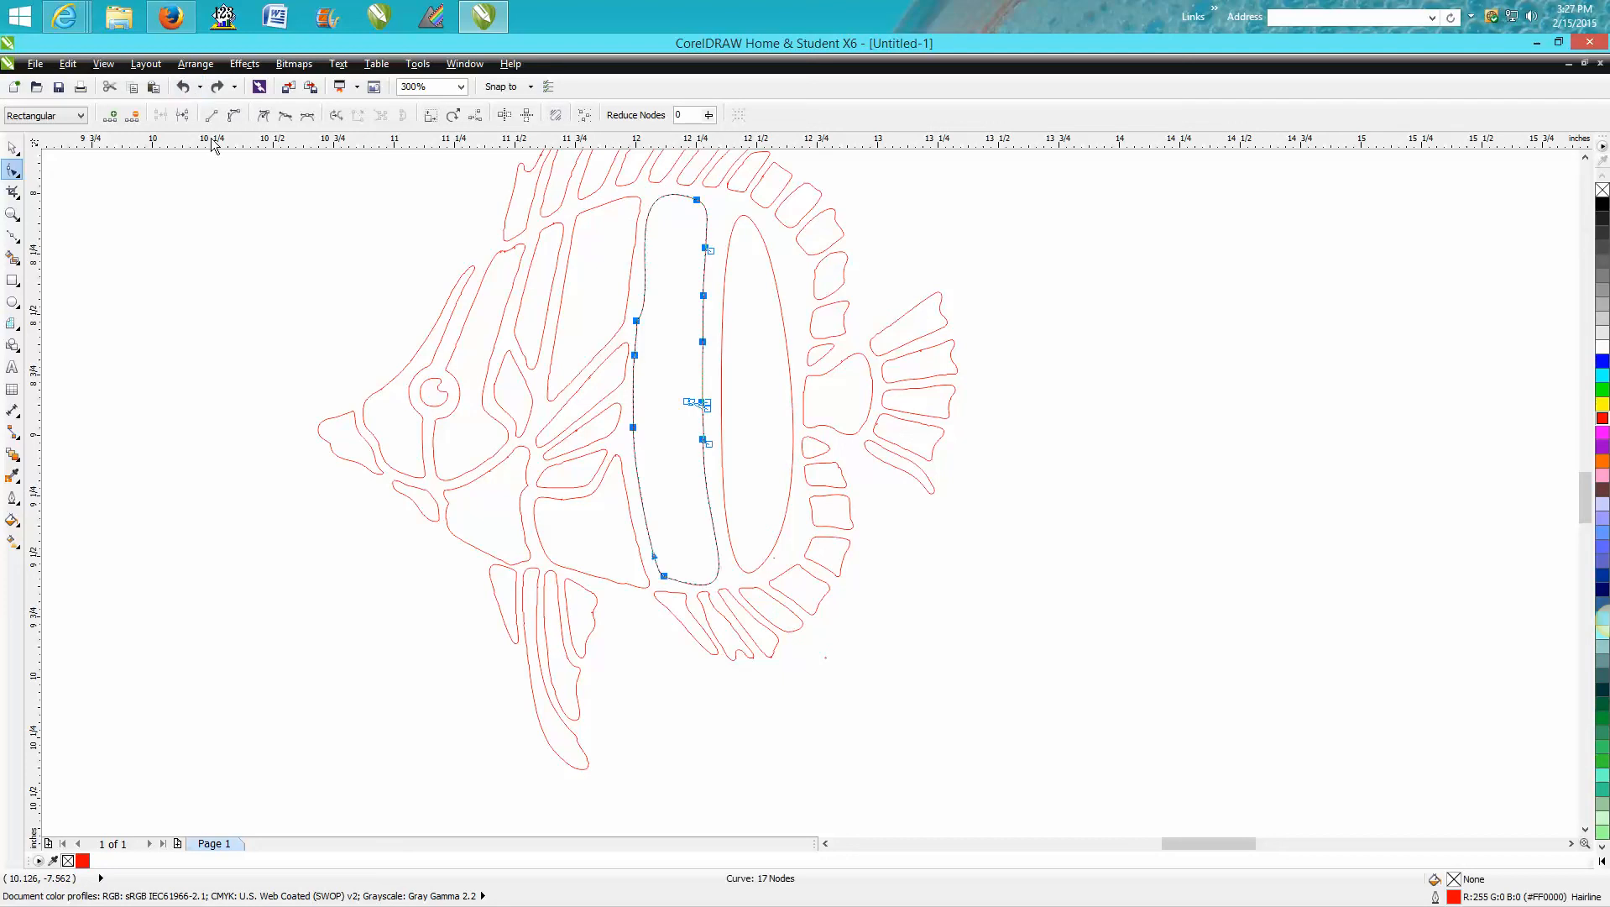
Delete the clustered nodes around the middle of the stripe's rear edge, removing the small bump there
left_click(691, 263)
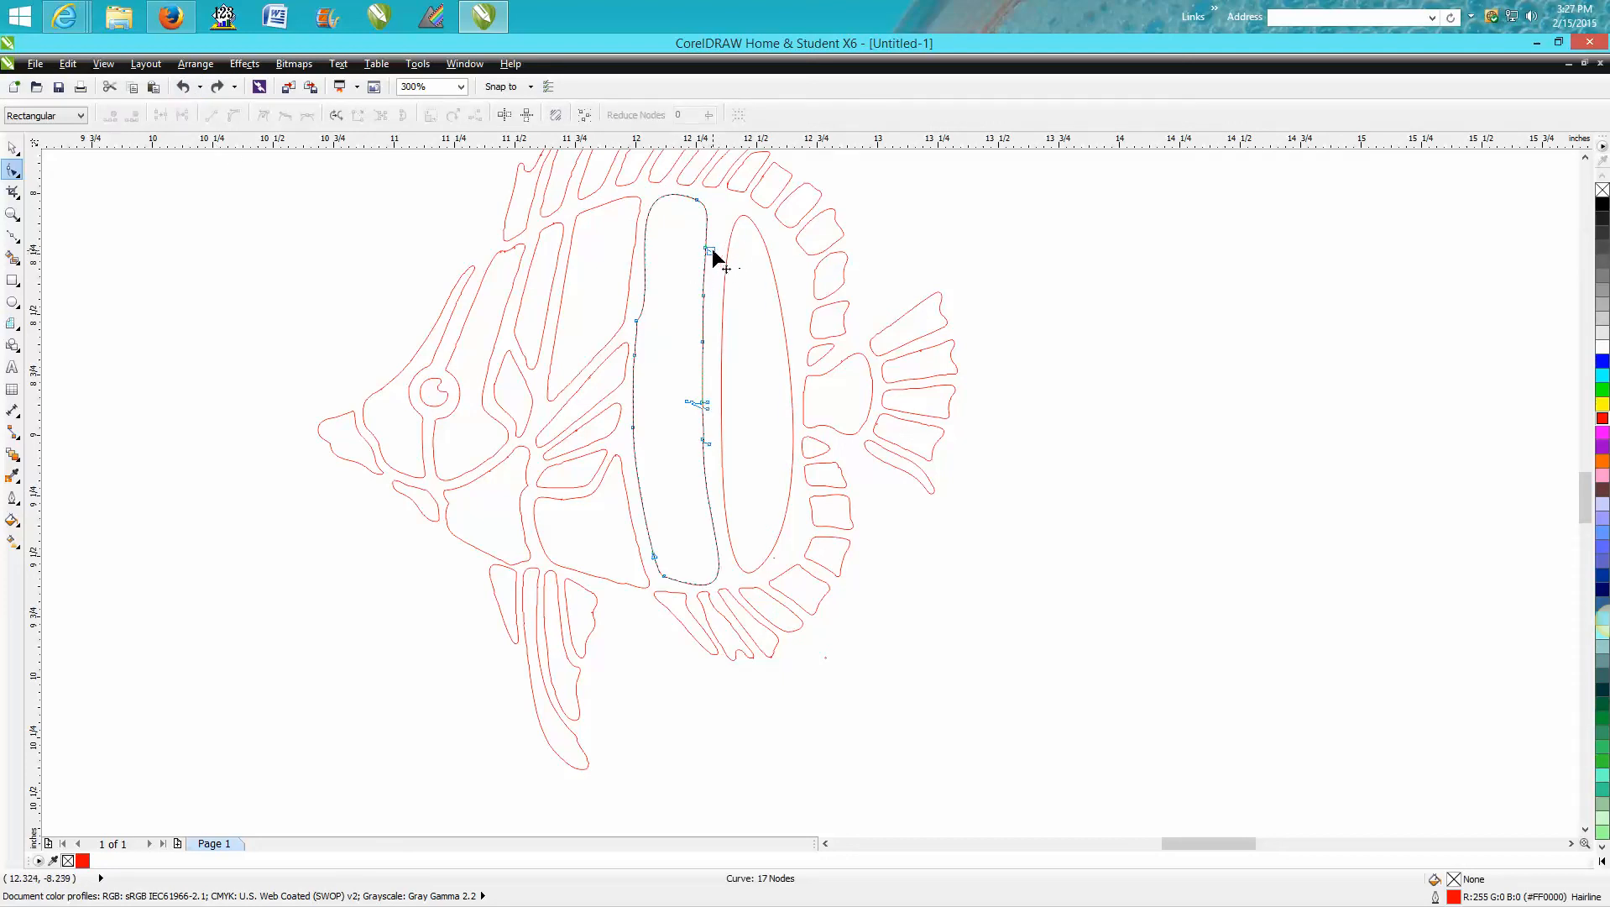
left_click_drag(682, 386, 718, 422)
key("Delete")
left_click(12, 214)
left_click_drag(668, 394, 775, 480)
key("F10")
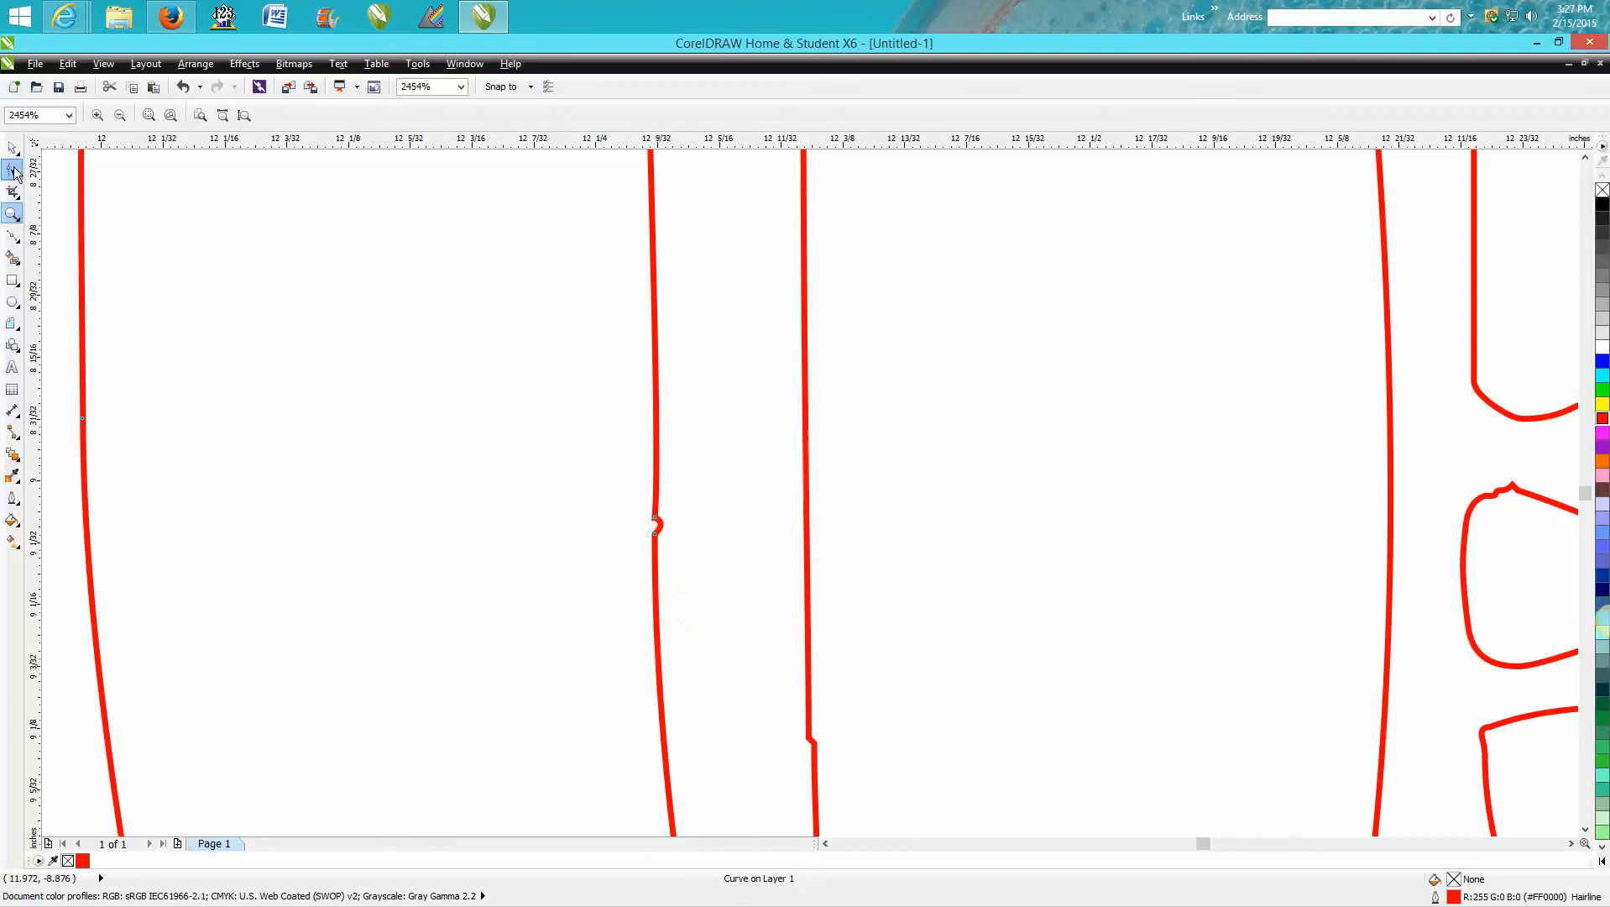
left_click(657, 524)
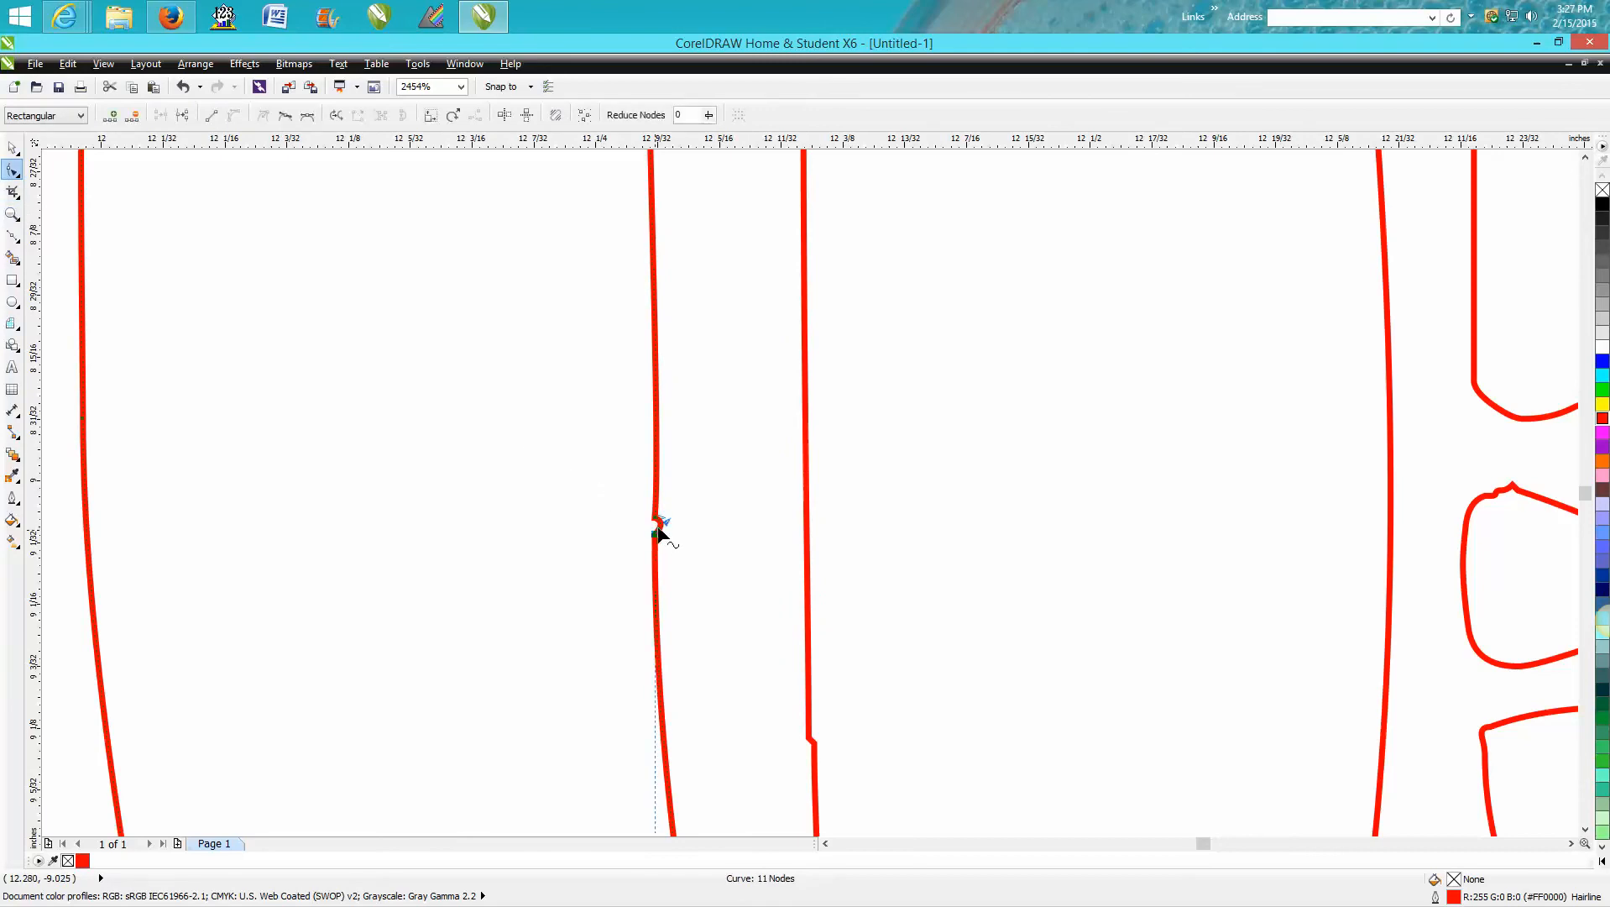
key("Delete")
key("Delete")
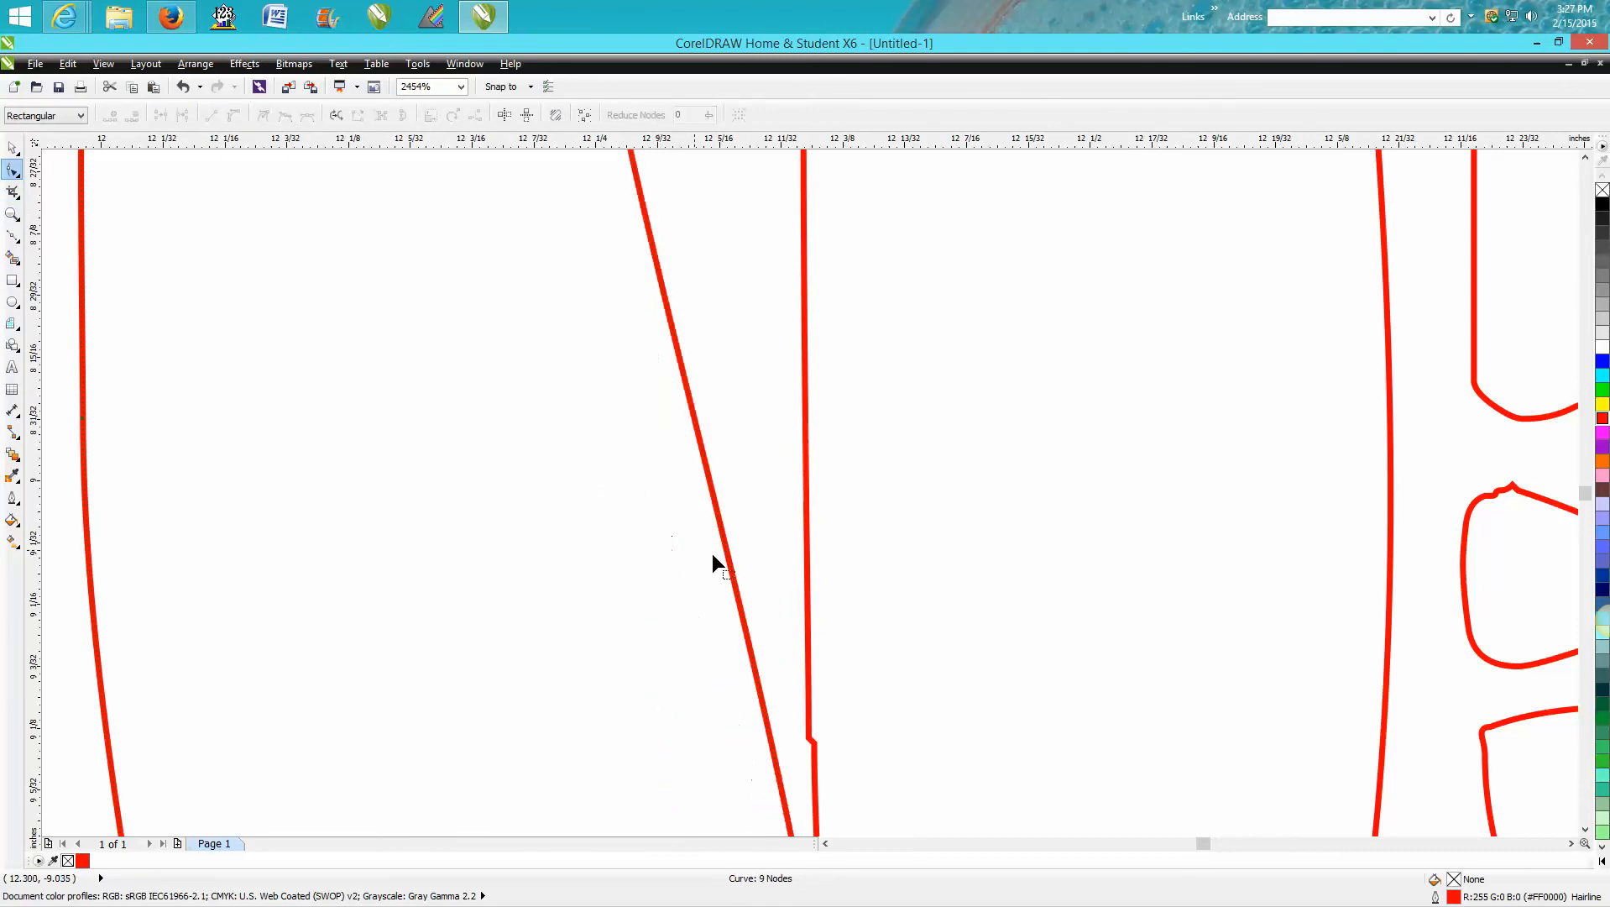
Delete surplus nodes on the upper half of the stripe's rear edge
scroll(712, 553, "down", 5)
left_click(767, 458)
key("Delete")
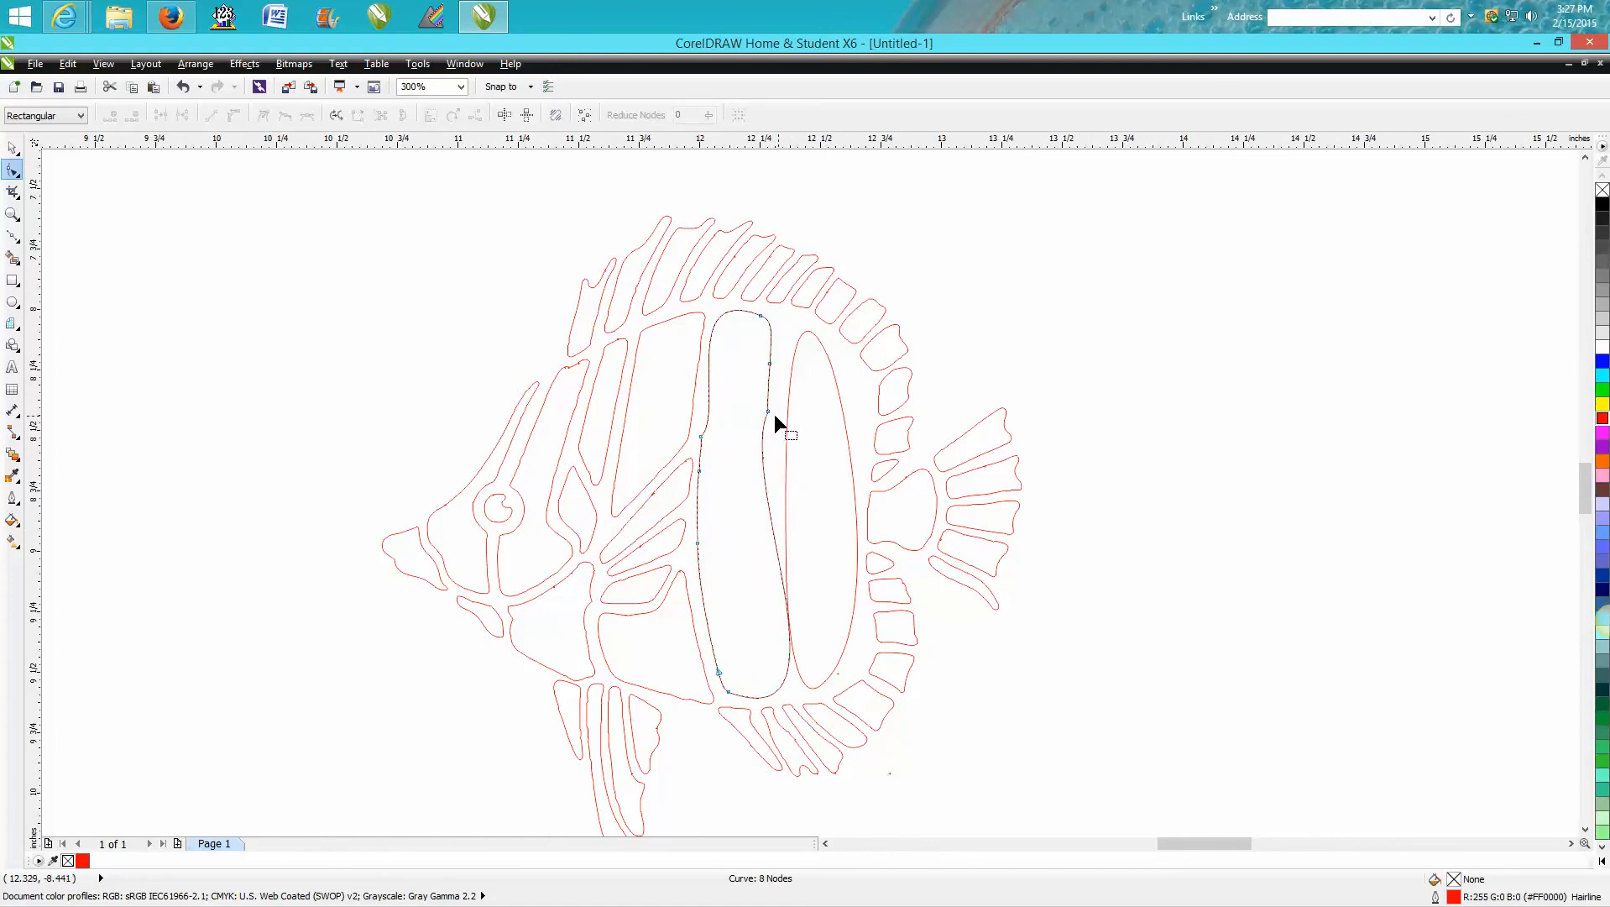
key("Delete")
left_click(769, 363)
key("Delete")
left_click_drag(781, 632, 778, 628)
left_click(762, 316)
key("Delete")
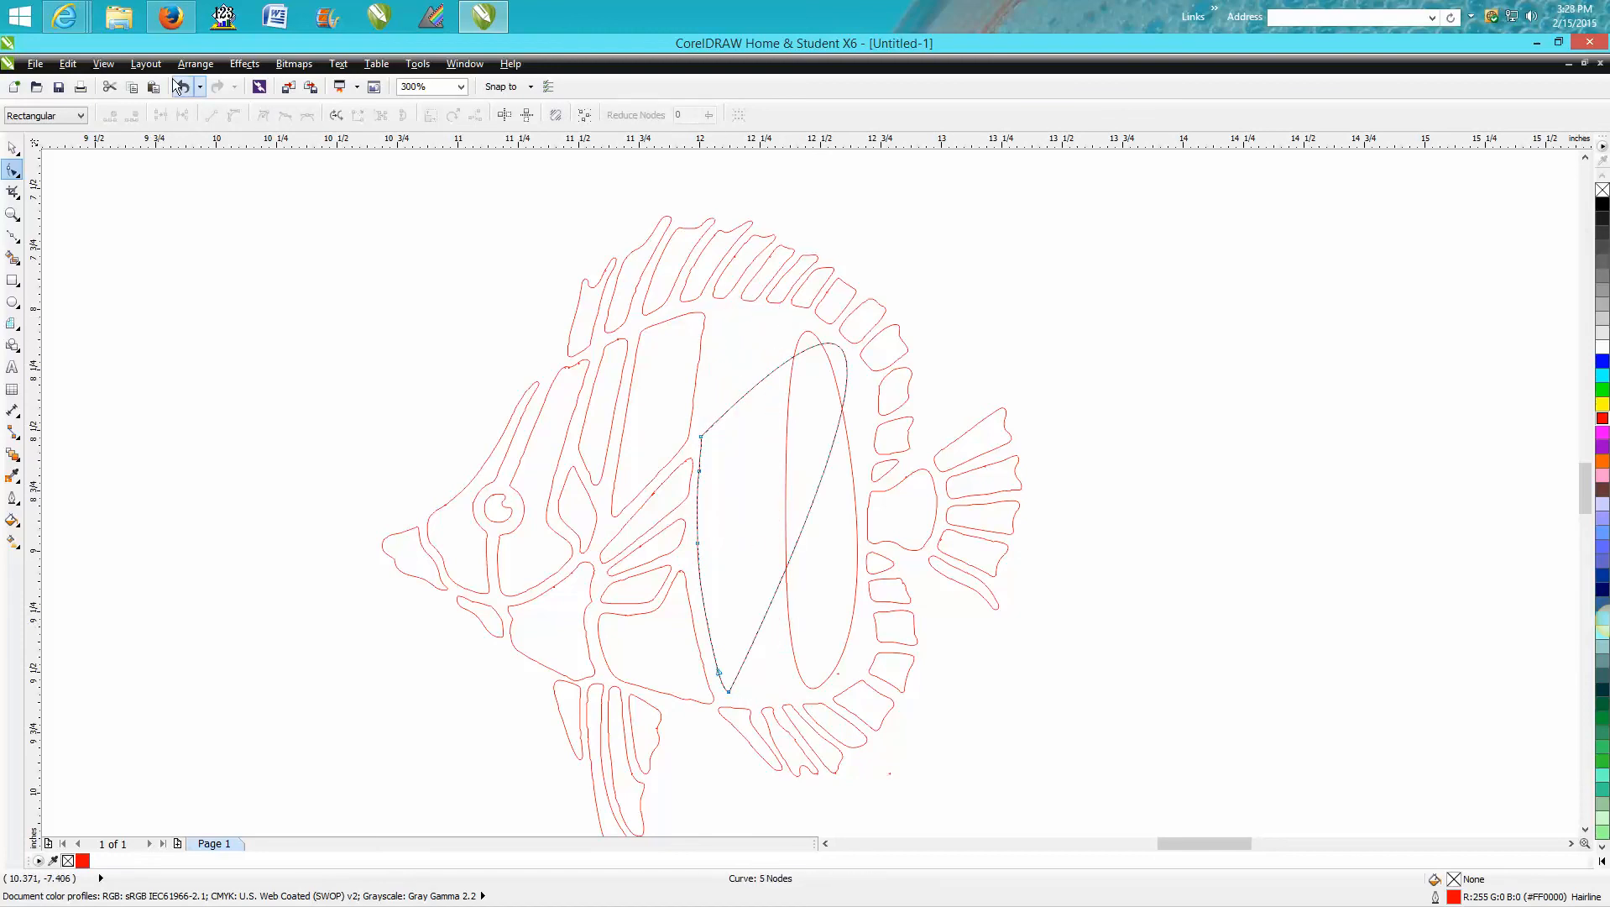
left_click(184, 86)
left_click(183, 85)
left_click(184, 86)
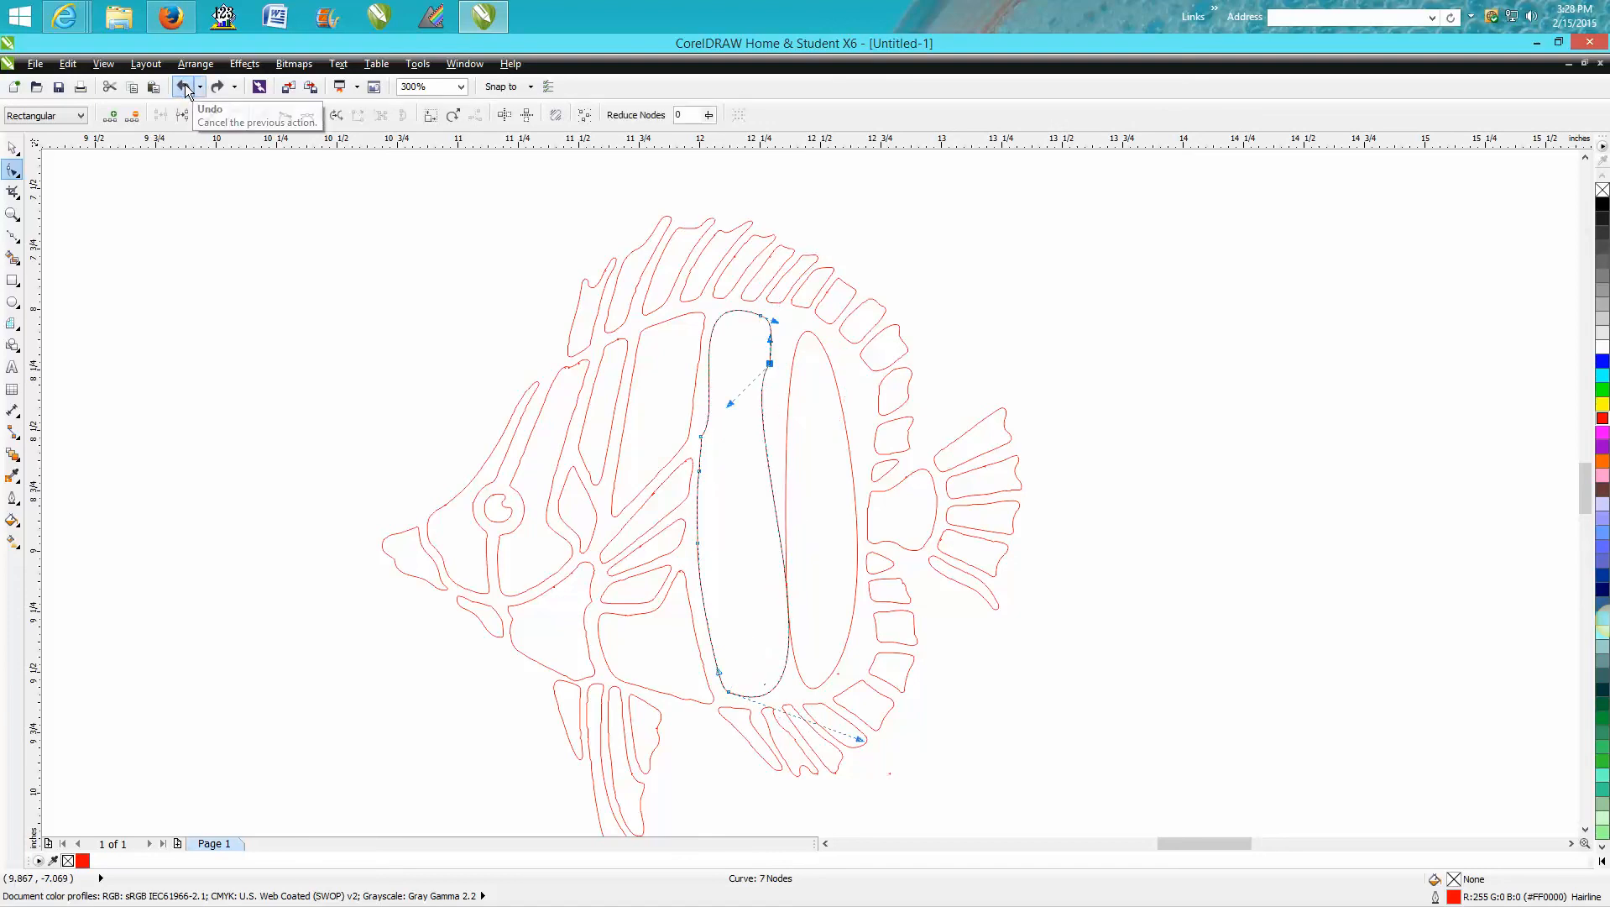
Delete the surplus nodes on the stripe's upper front and rear edges and shift its middle front node slightly inwards
double_click(699, 436)
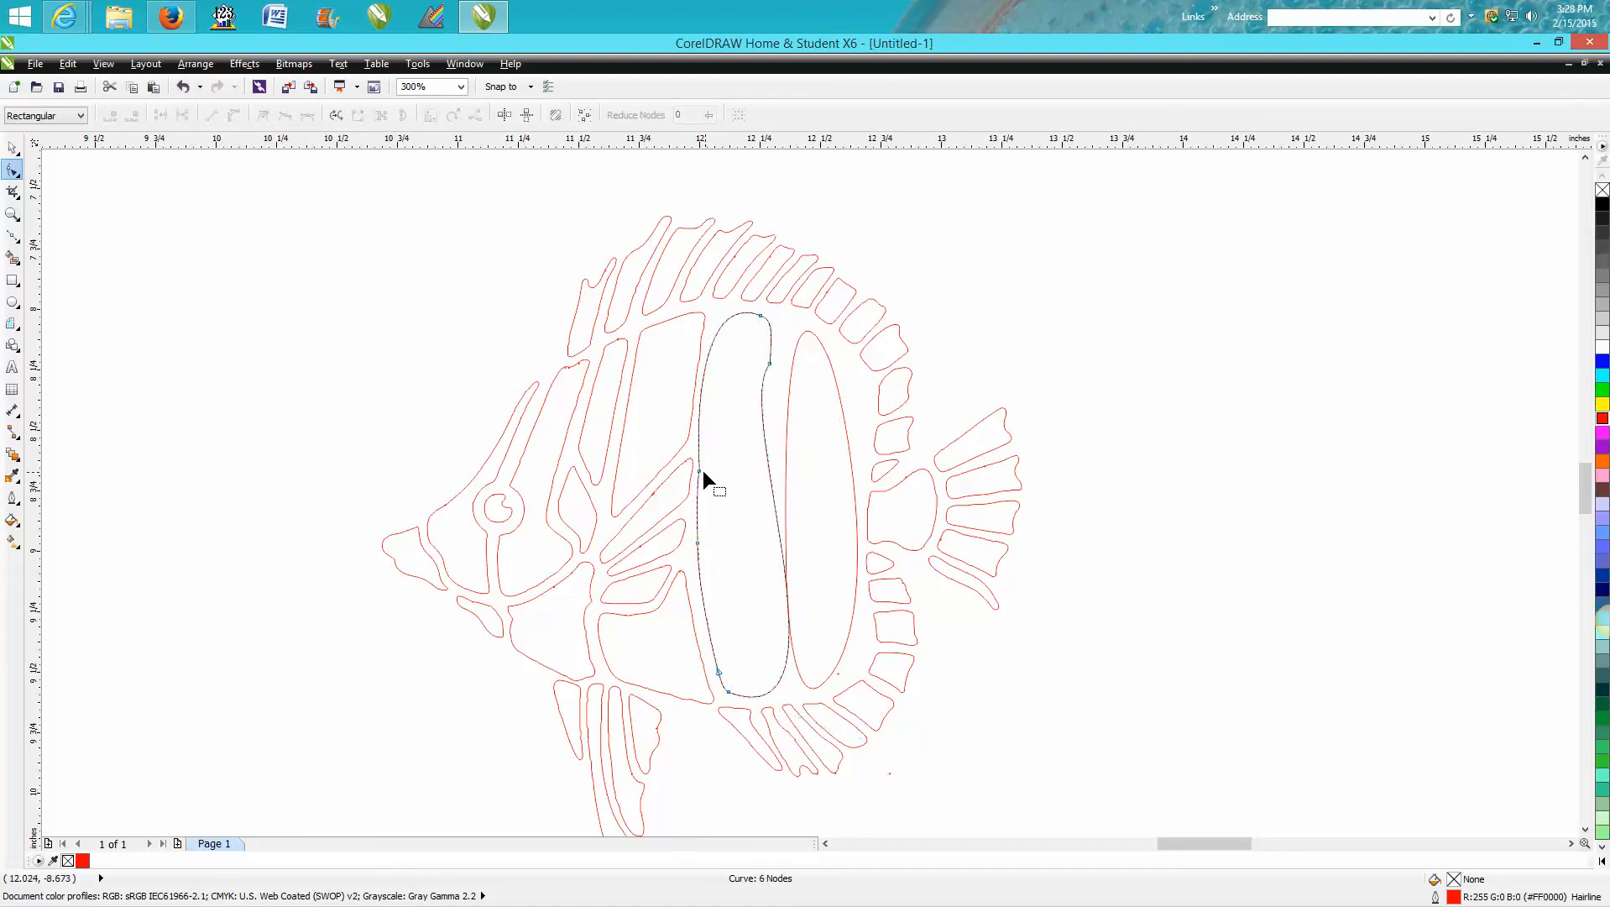
double_click(702, 471)
left_click_drag(698, 543, 713, 547)
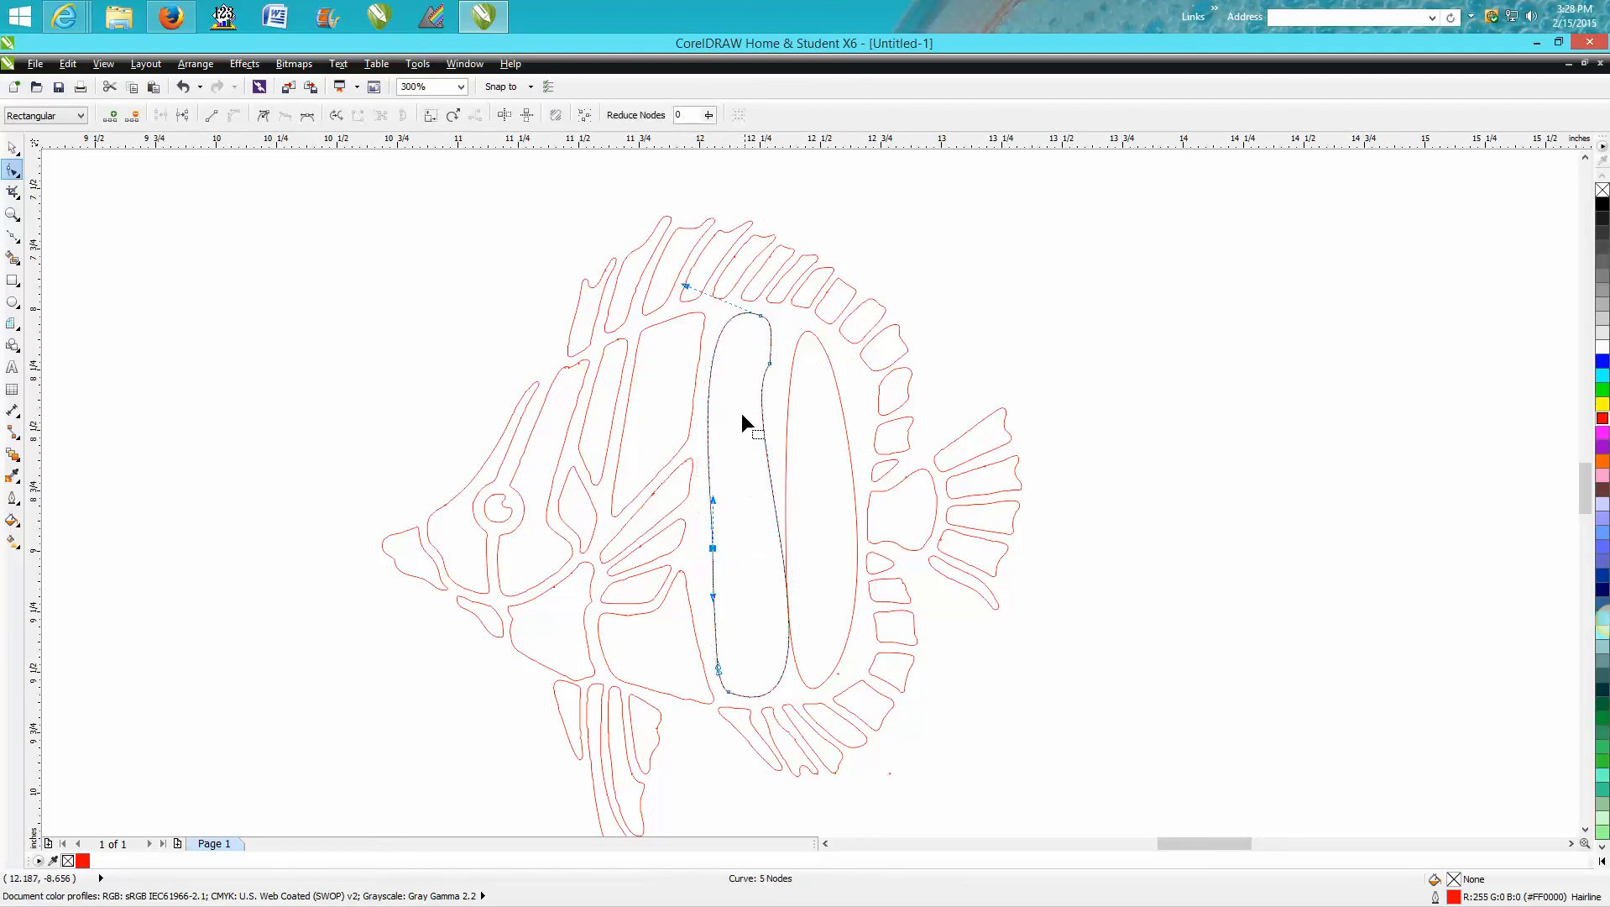
double_click(770, 363)
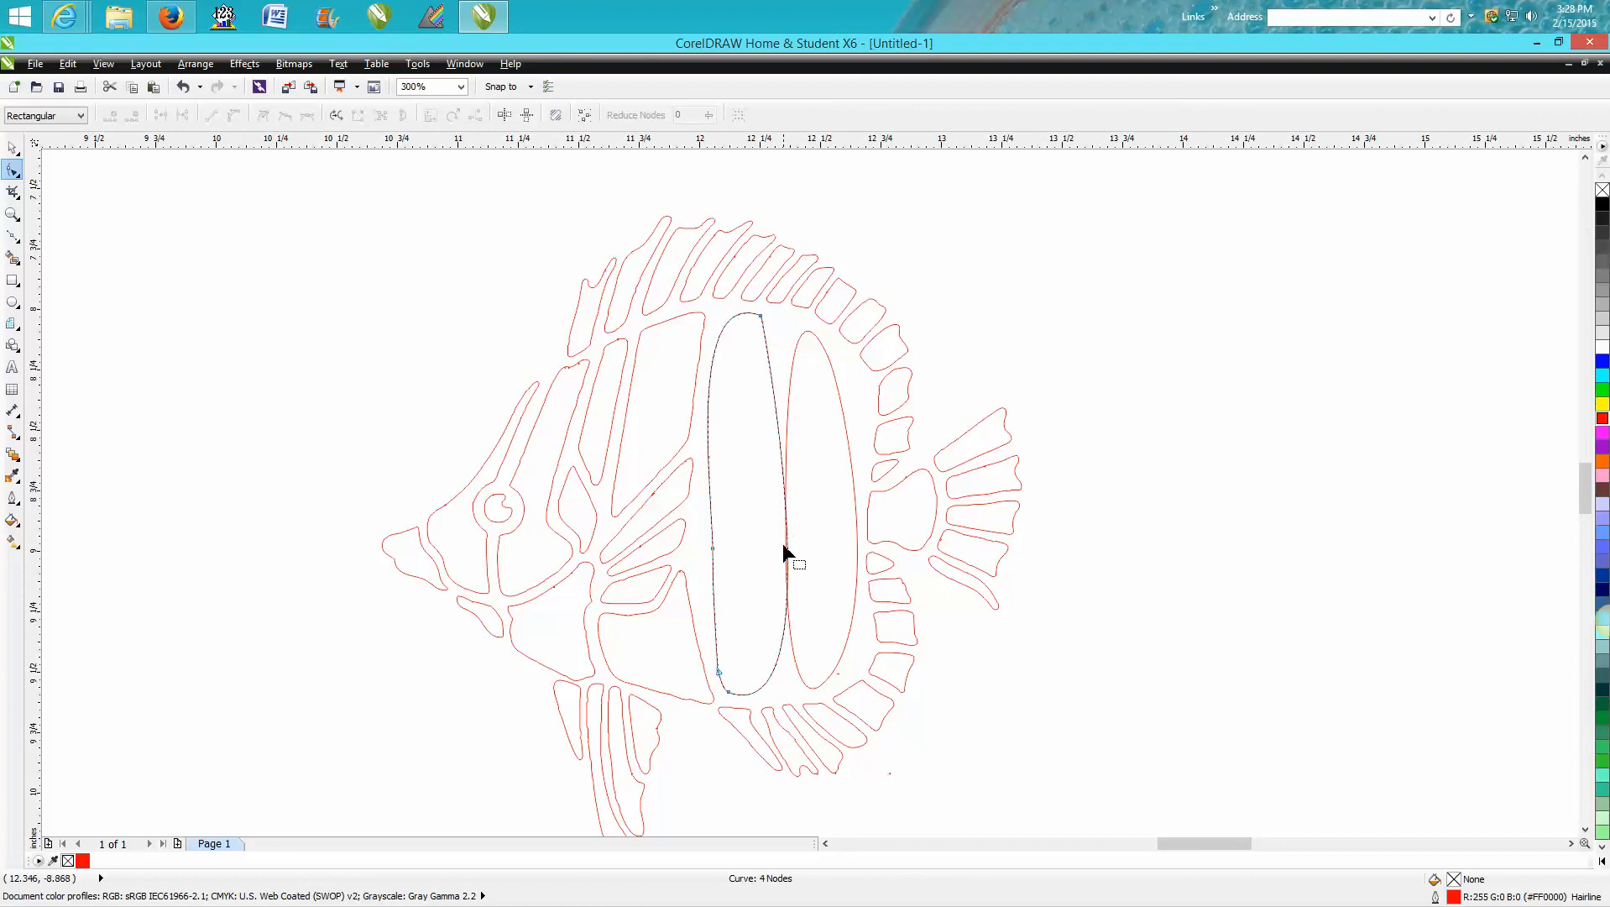
Smooth the stripe's top and rear edge into an oval and select all its nodes
left_click_drag(779, 643, 768, 635)
left_click(185, 87)
left_click_drag(766, 320, 771, 328)
left_click_drag(746, 237, 711, 280)
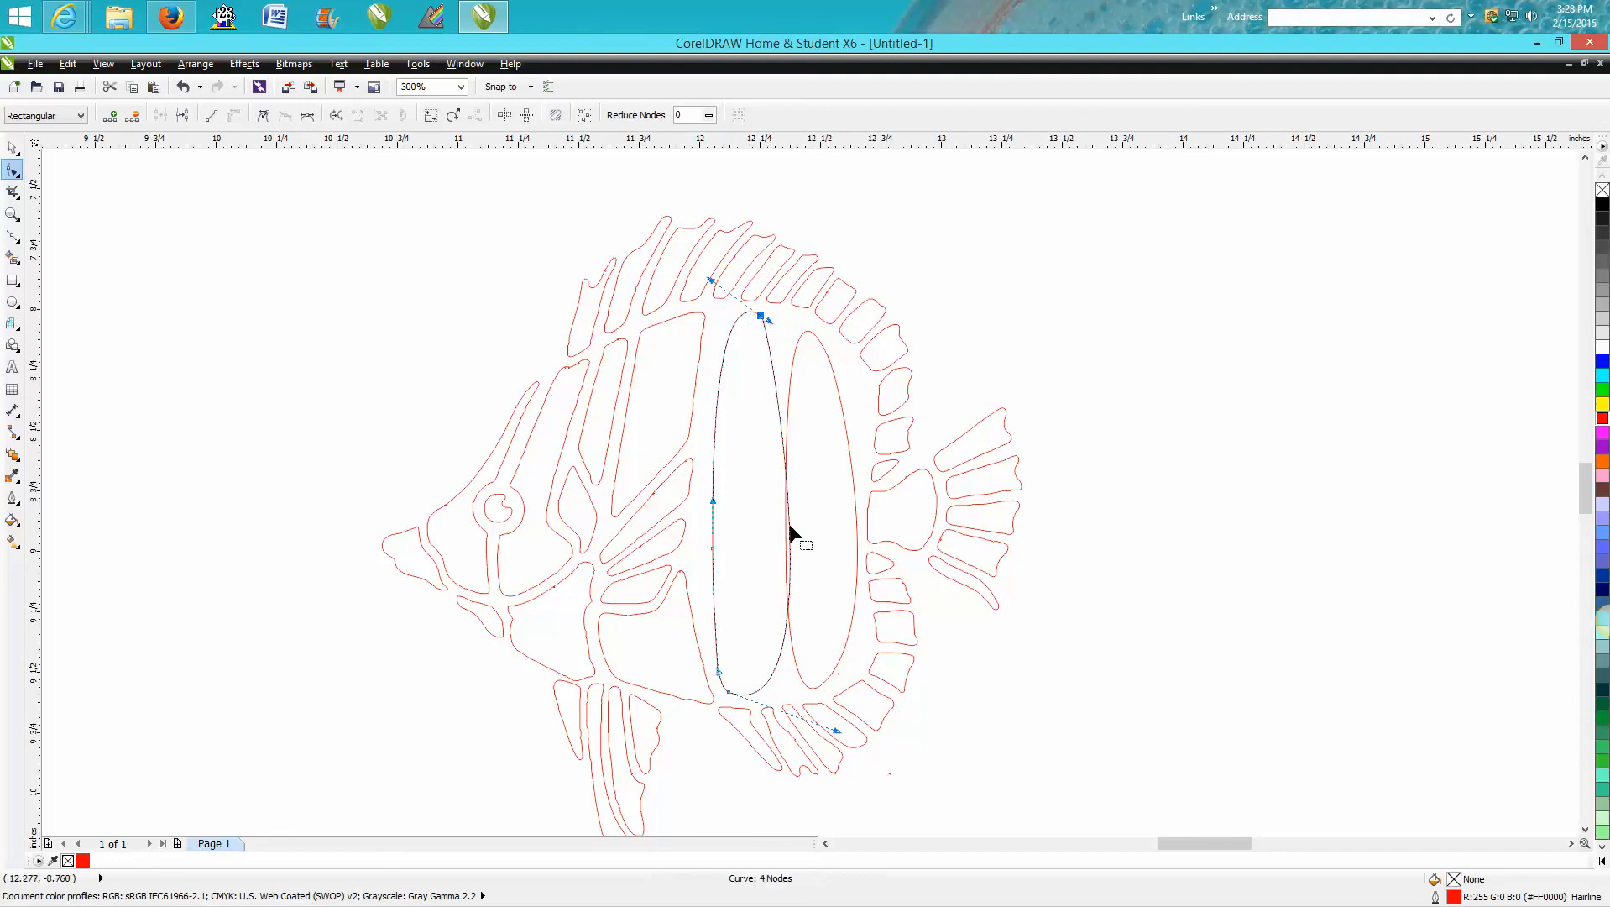
left_click_drag(790, 525, 784, 525)
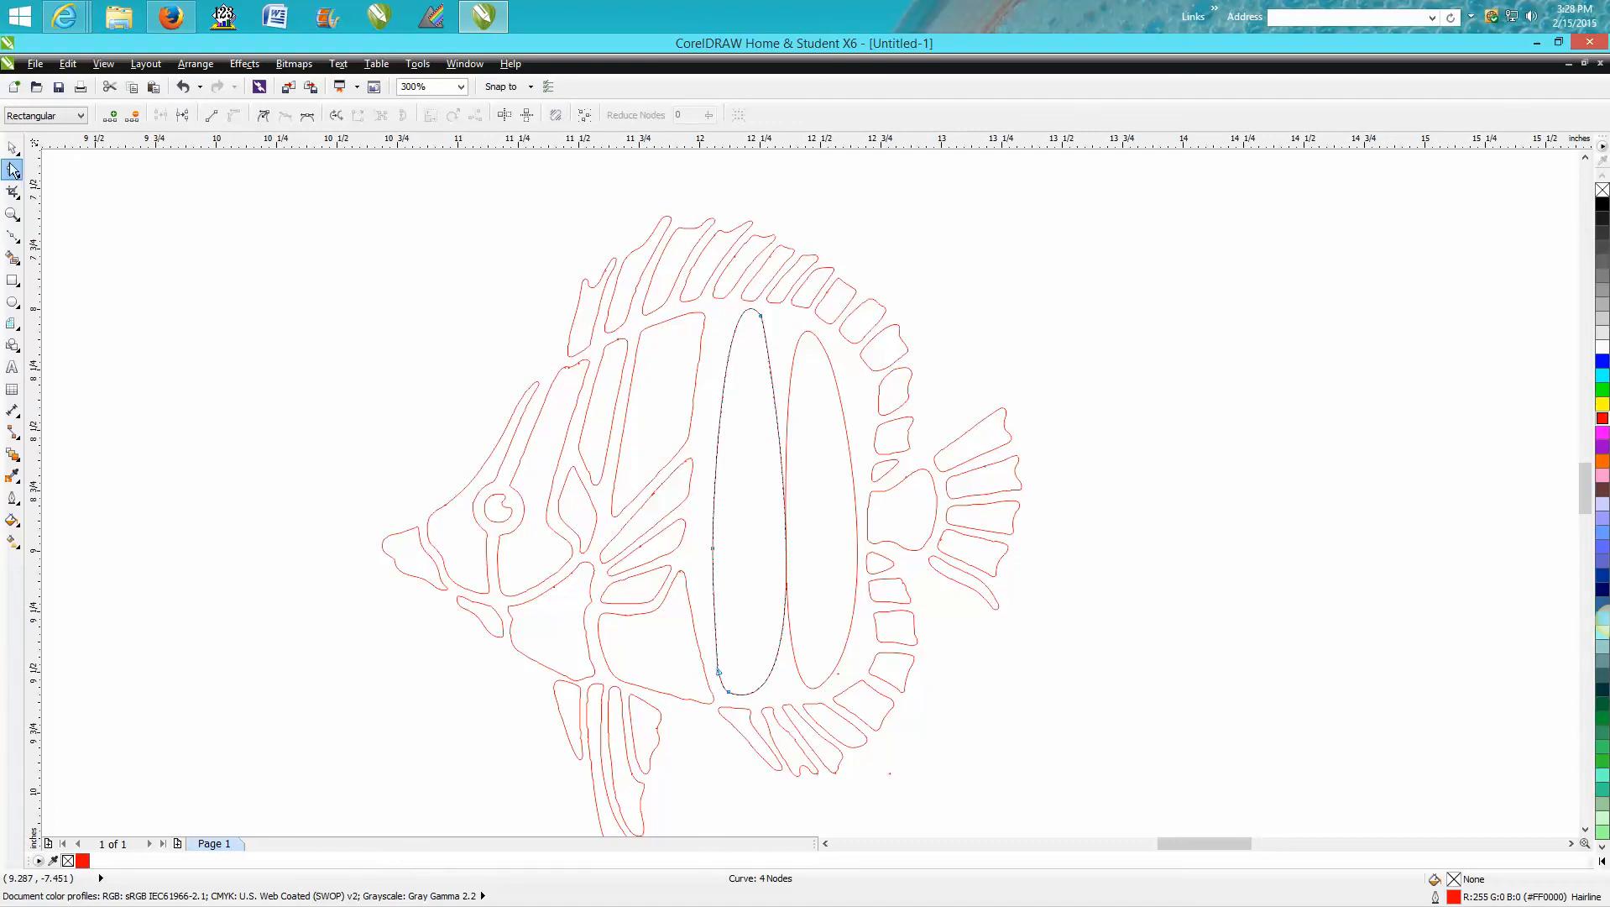
left_click_drag(686, 309, 862, 747)
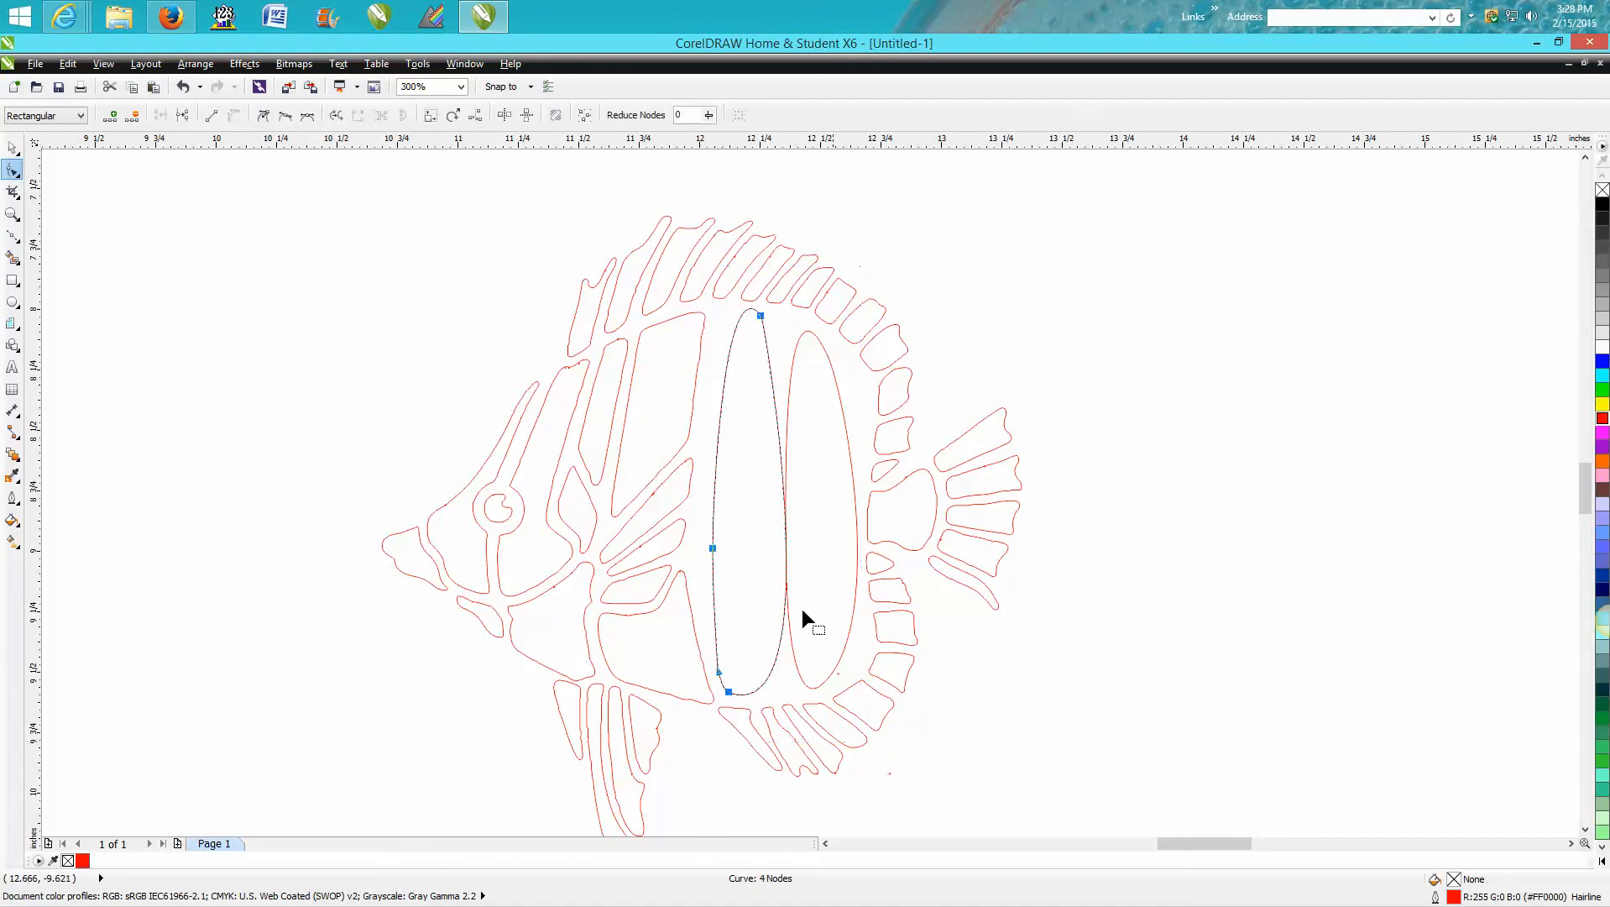
left_click(212, 113)
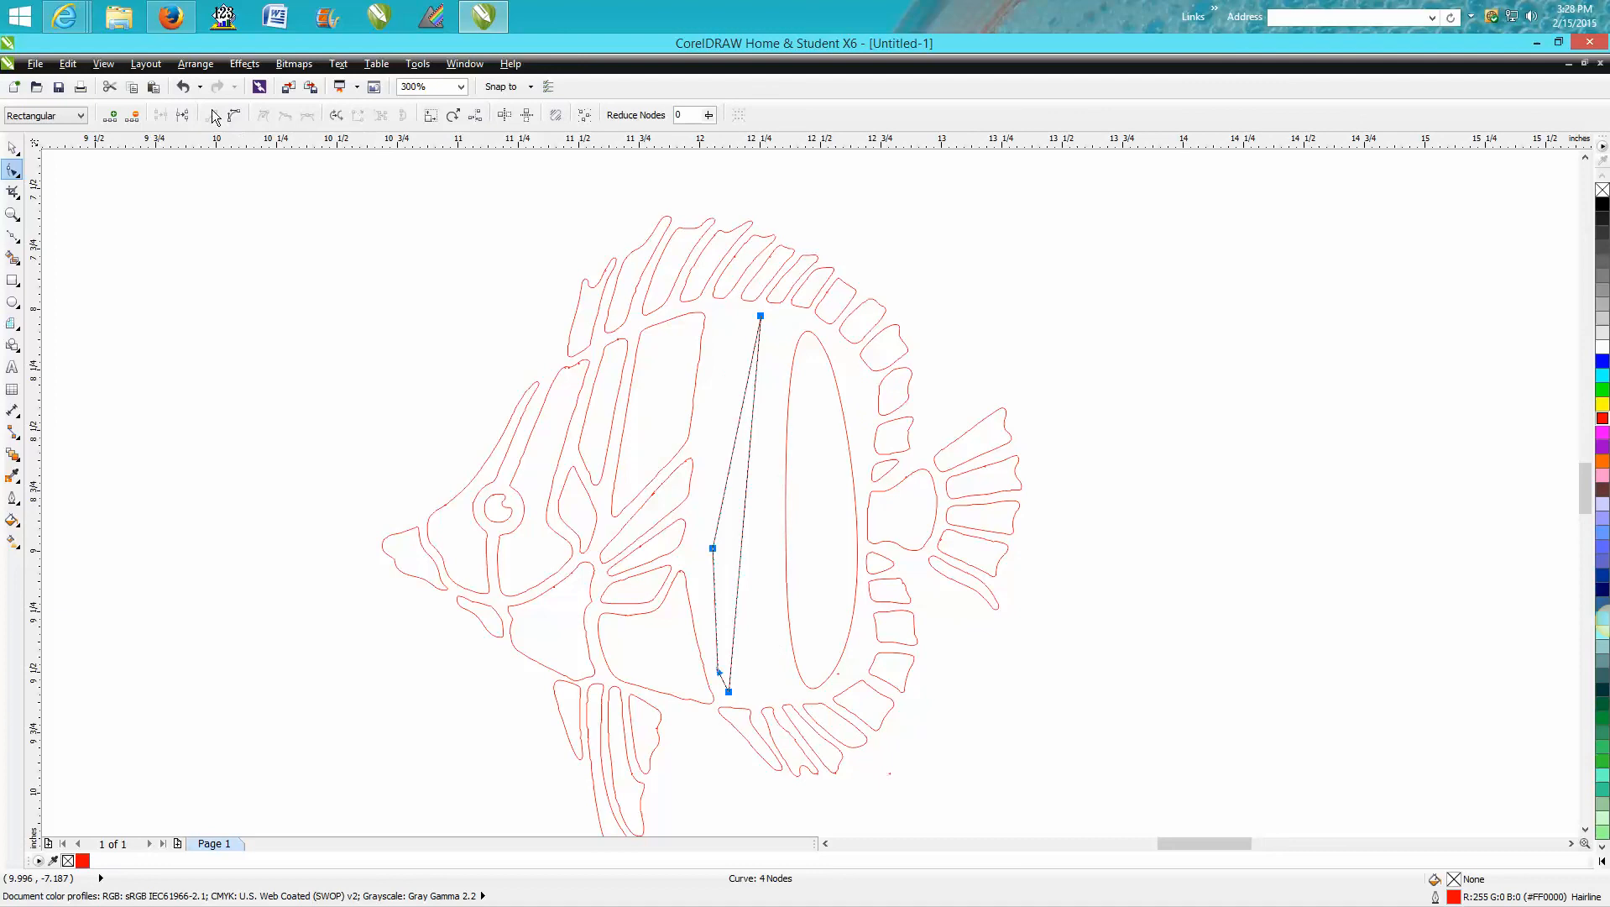
left_click(234, 116)
left_click(184, 86)
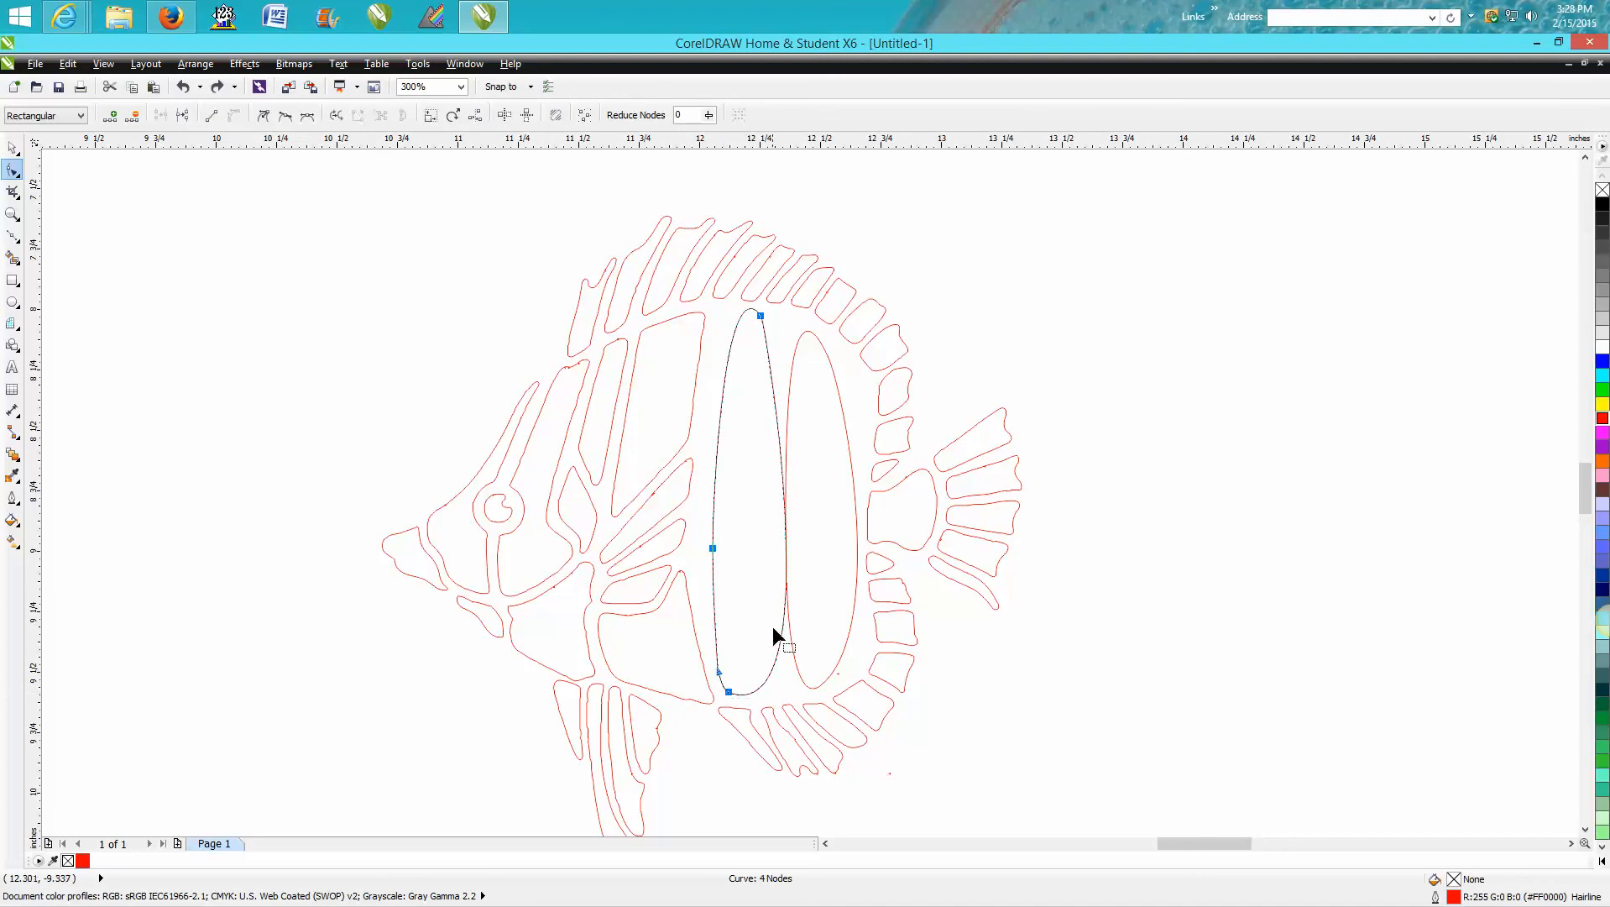
Move the whole stripe clear of the rear oval and the fins, and narrow its upper end to a taper
left_click_drag(712, 548, 704, 542)
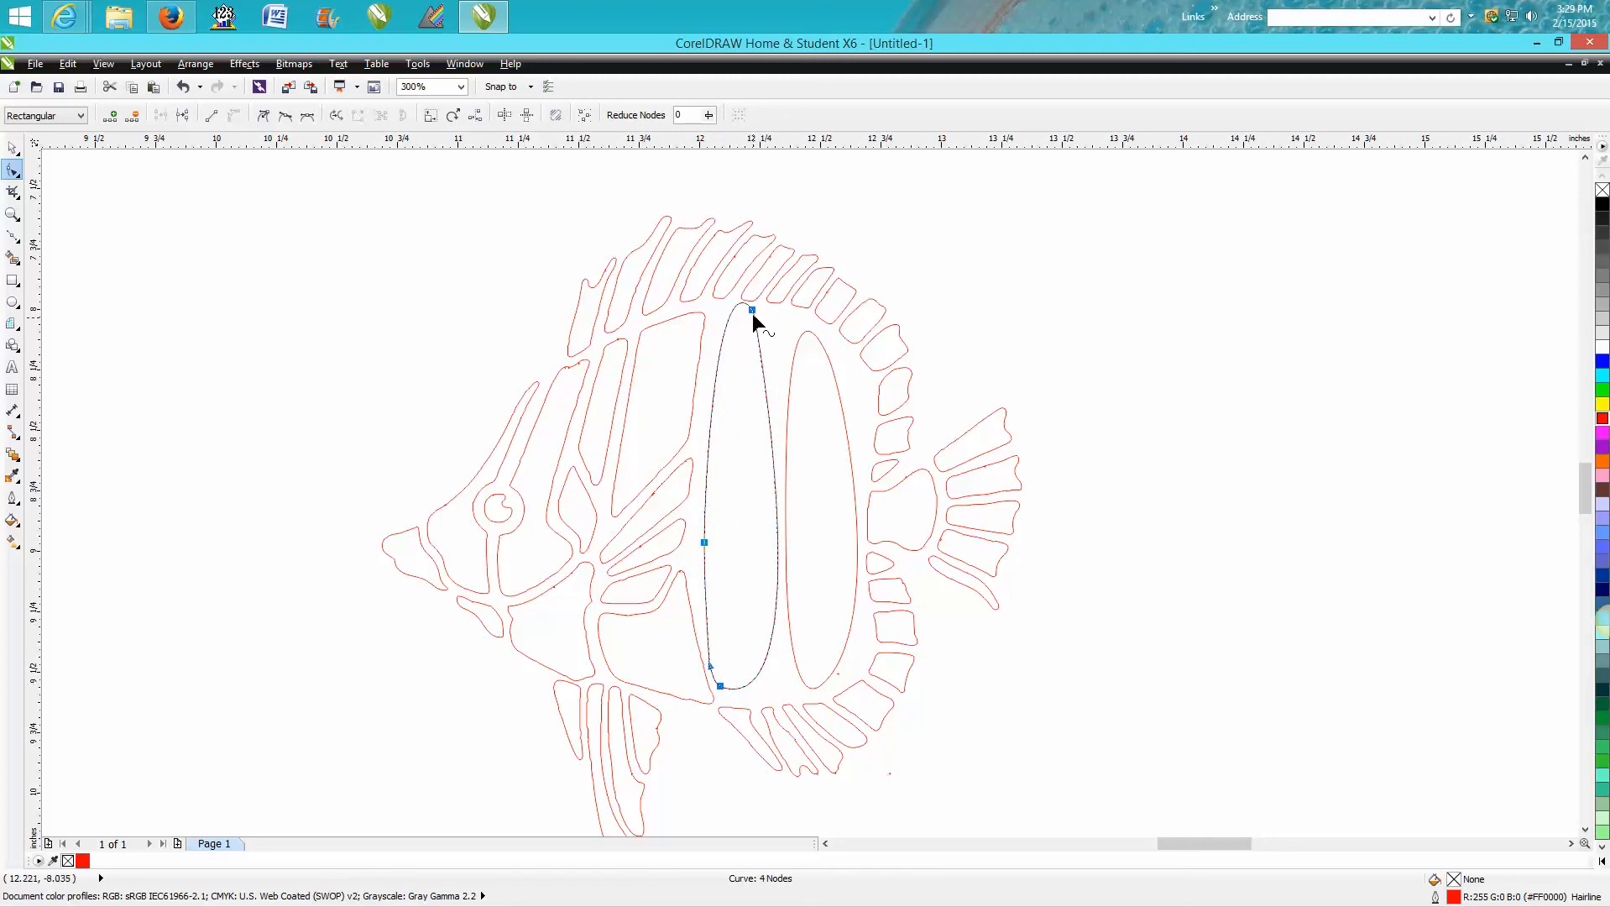
left_click_drag(752, 314, 755, 325)
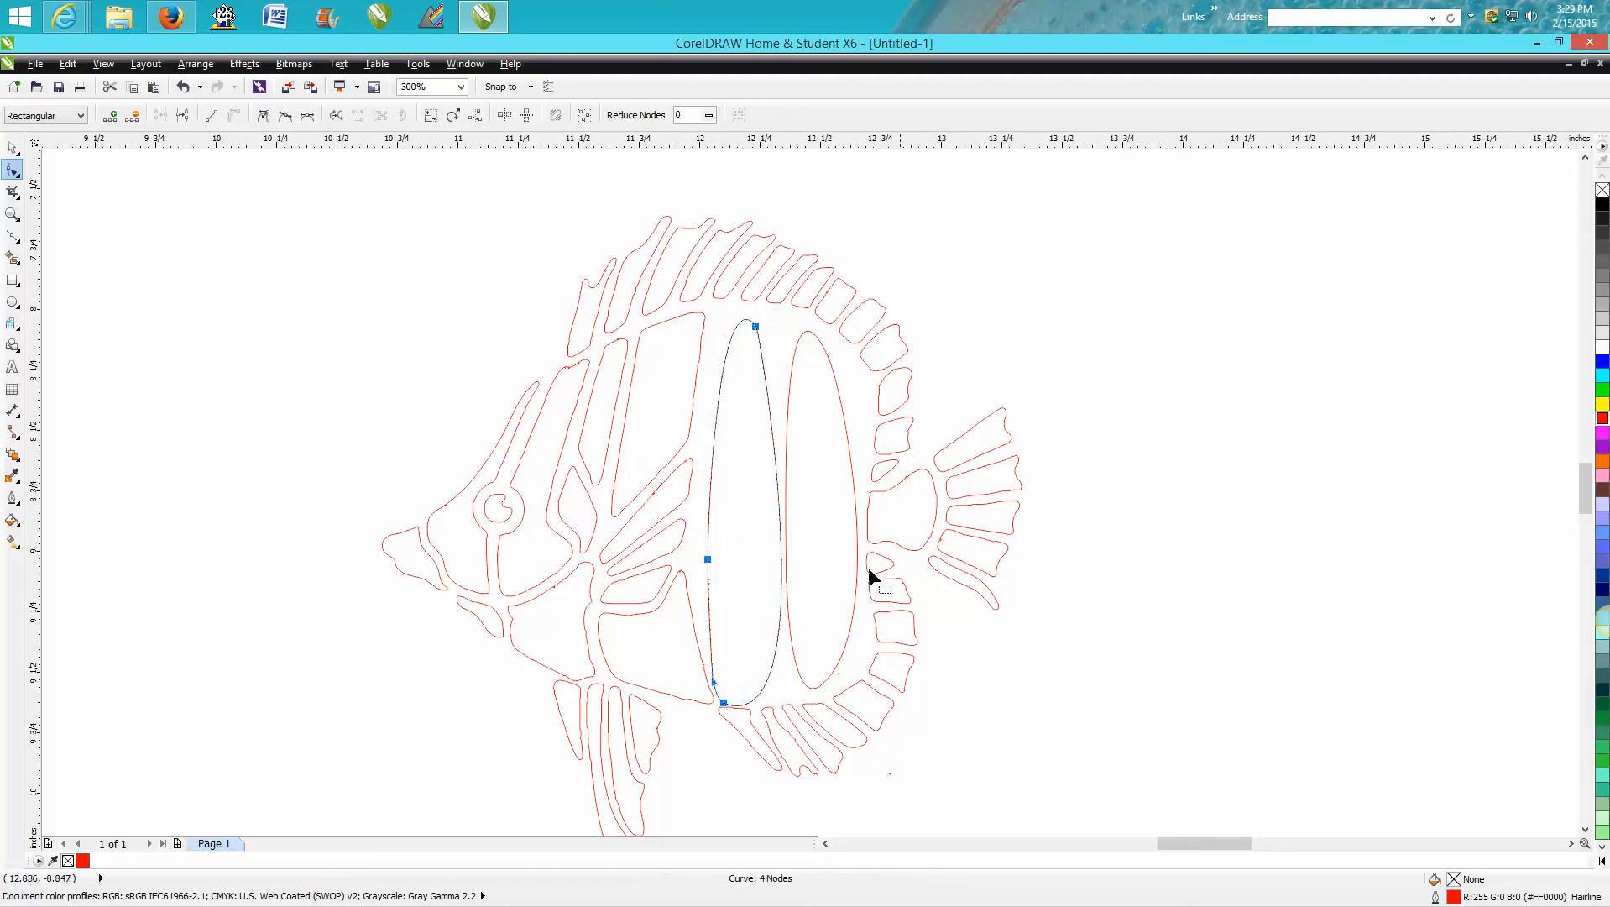
left_click_drag(724, 702, 729, 685)
left_click_drag(779, 634, 776, 639)
left_click_drag(759, 310, 749, 328)
left_click(979, 371)
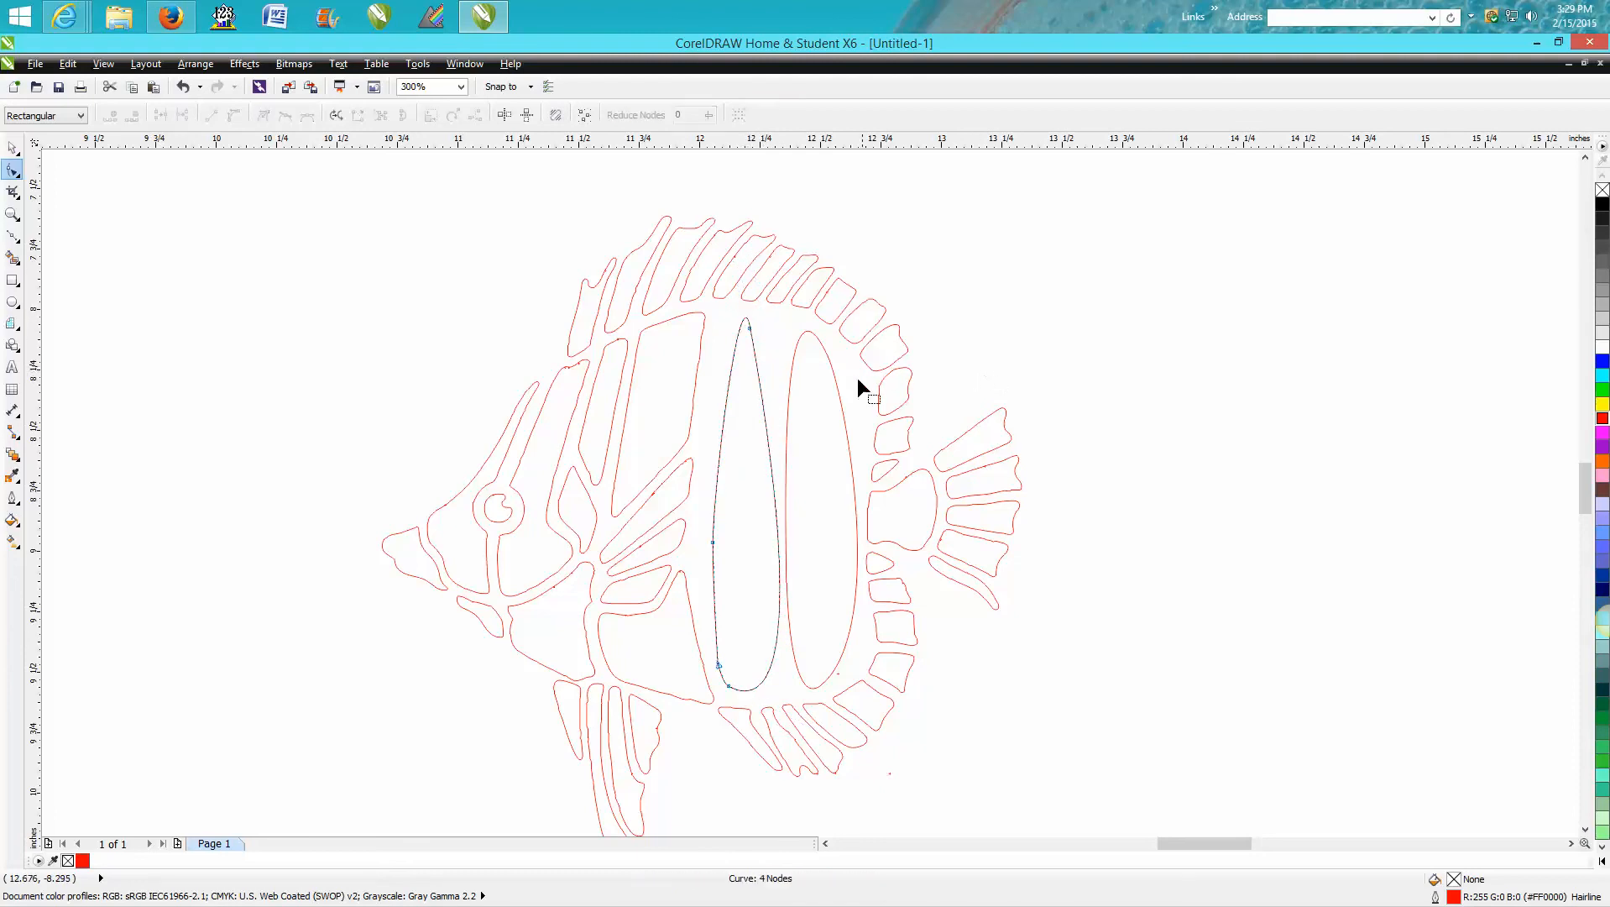
Delete the small stray circle on the front edge of the short dorsal fin segment above the rear oval
left_click(13, 213)
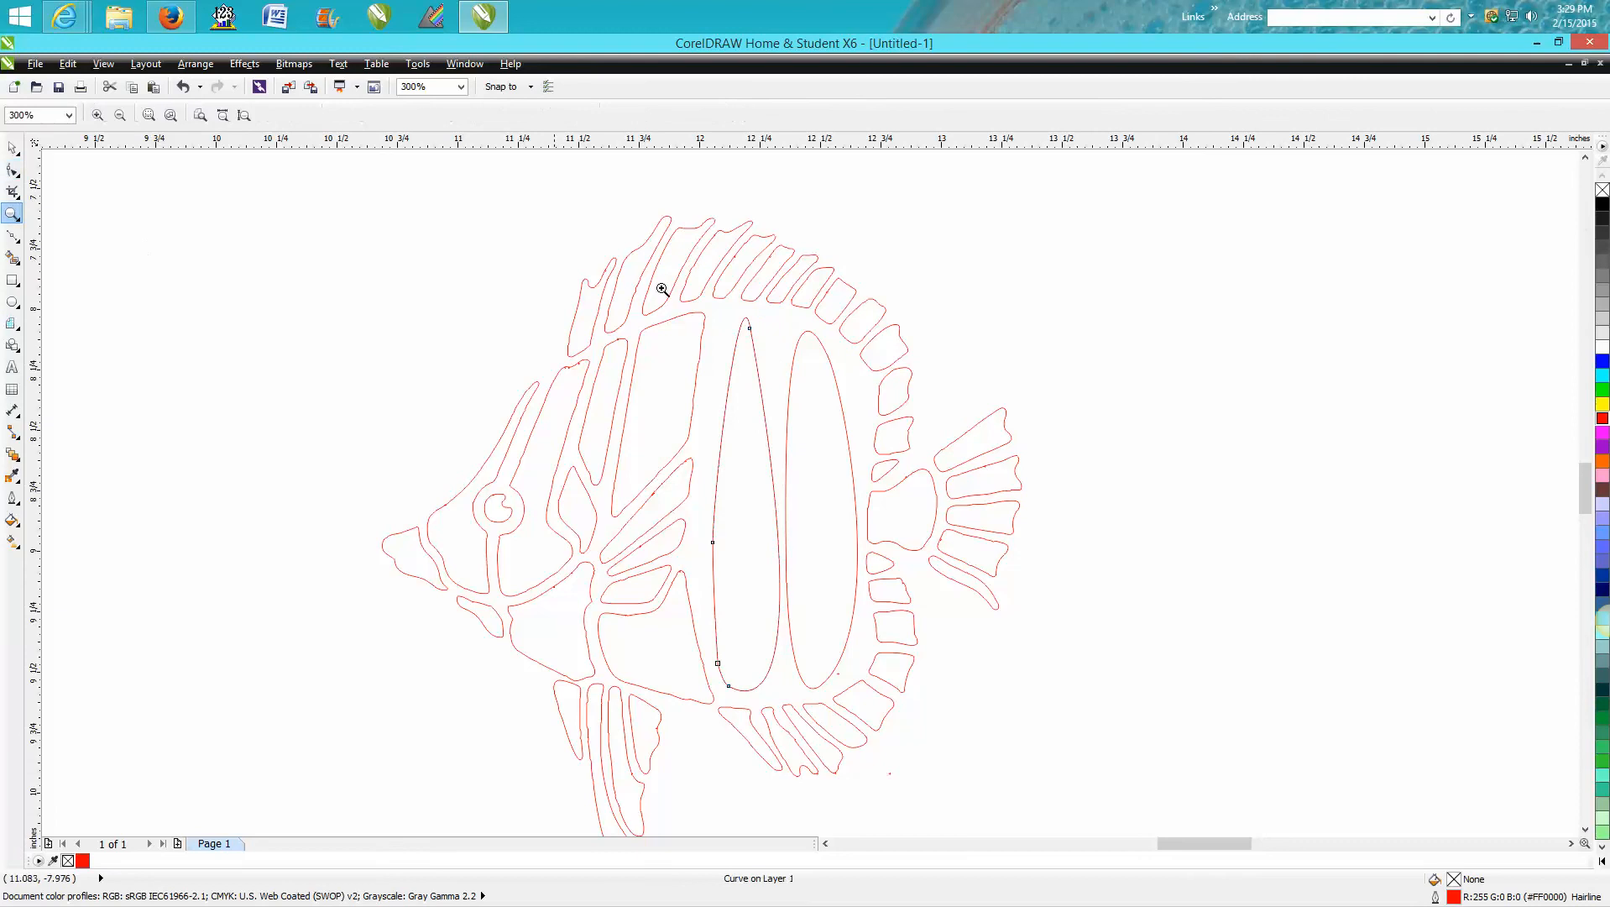
left_click_drag(677, 203, 877, 347)
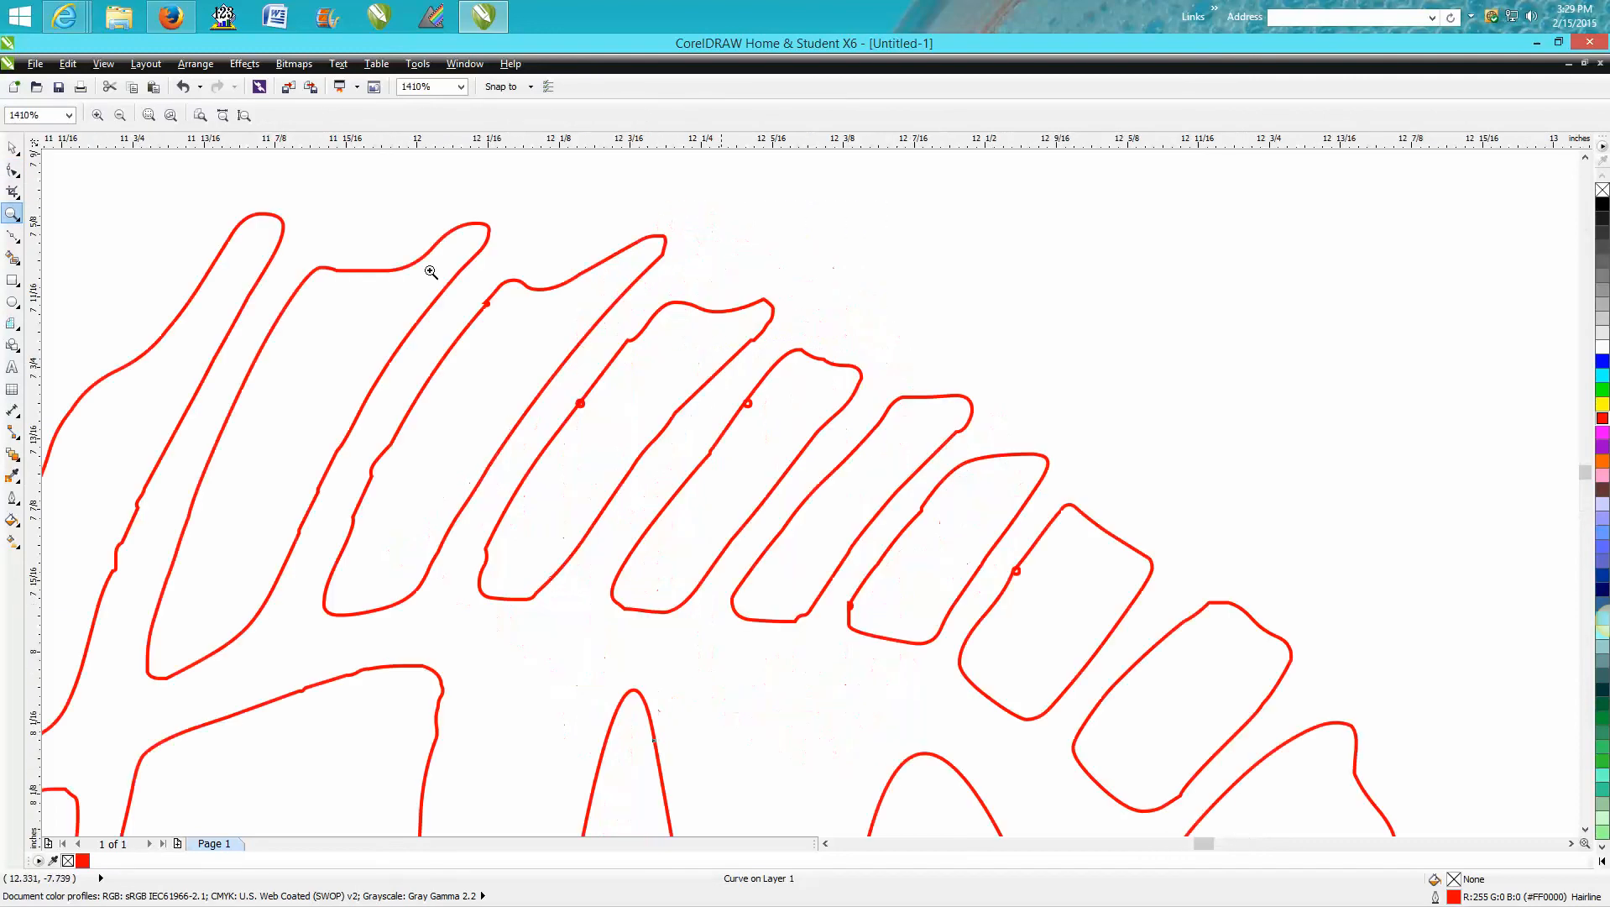
left_click(13, 170)
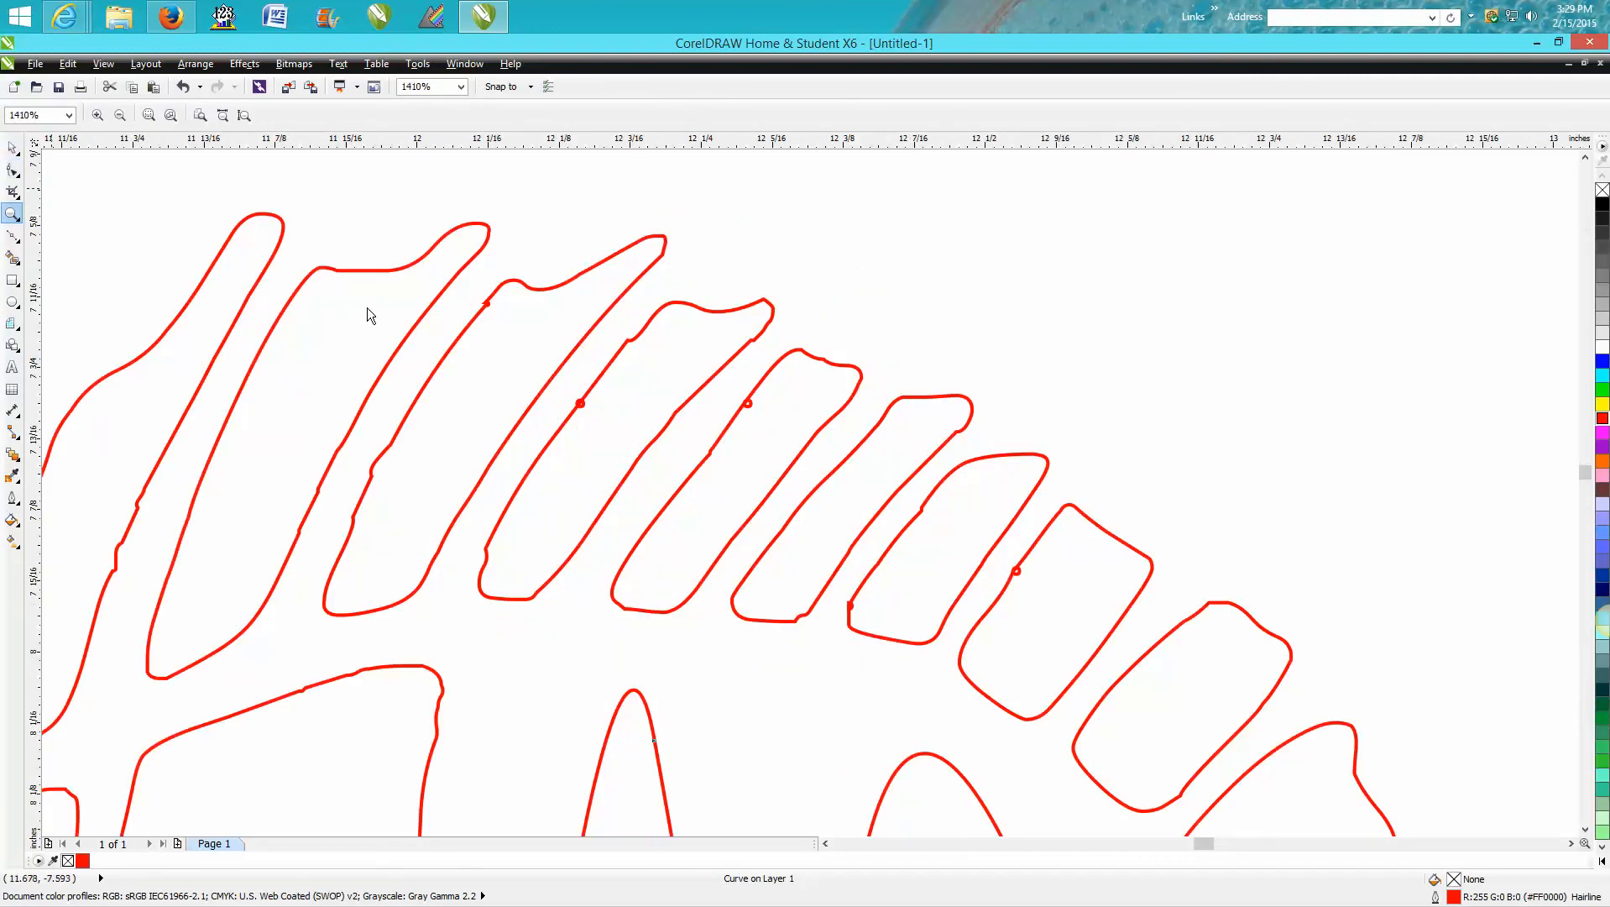
left_click(752, 405)
left_click(13, 170)
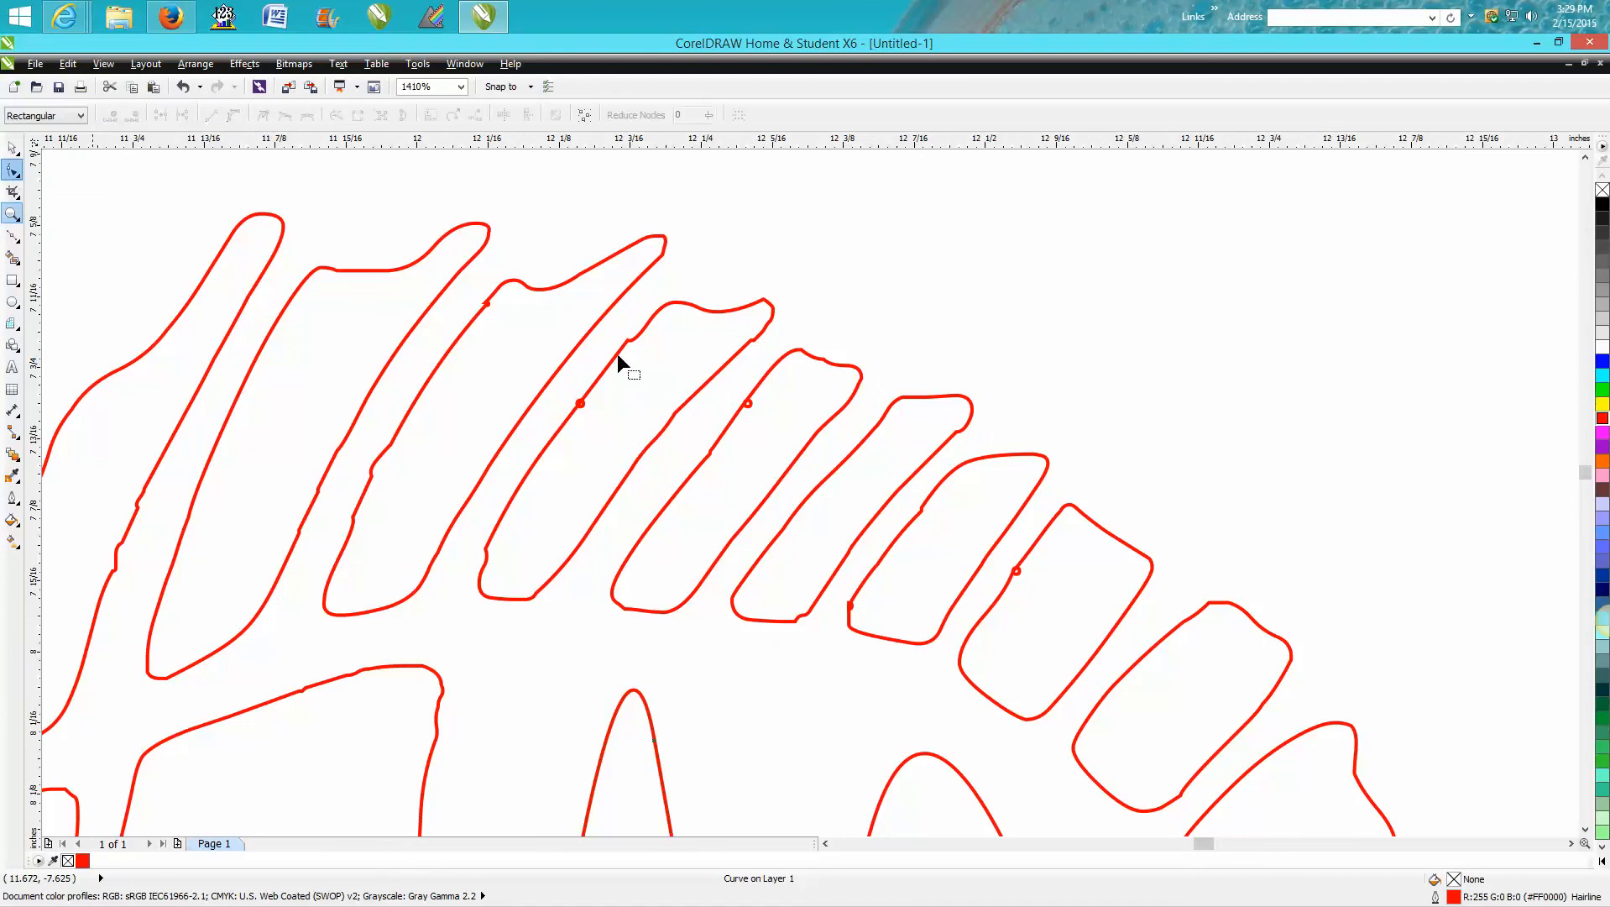
left_click_drag(735, 384, 806, 442)
key("Delete")
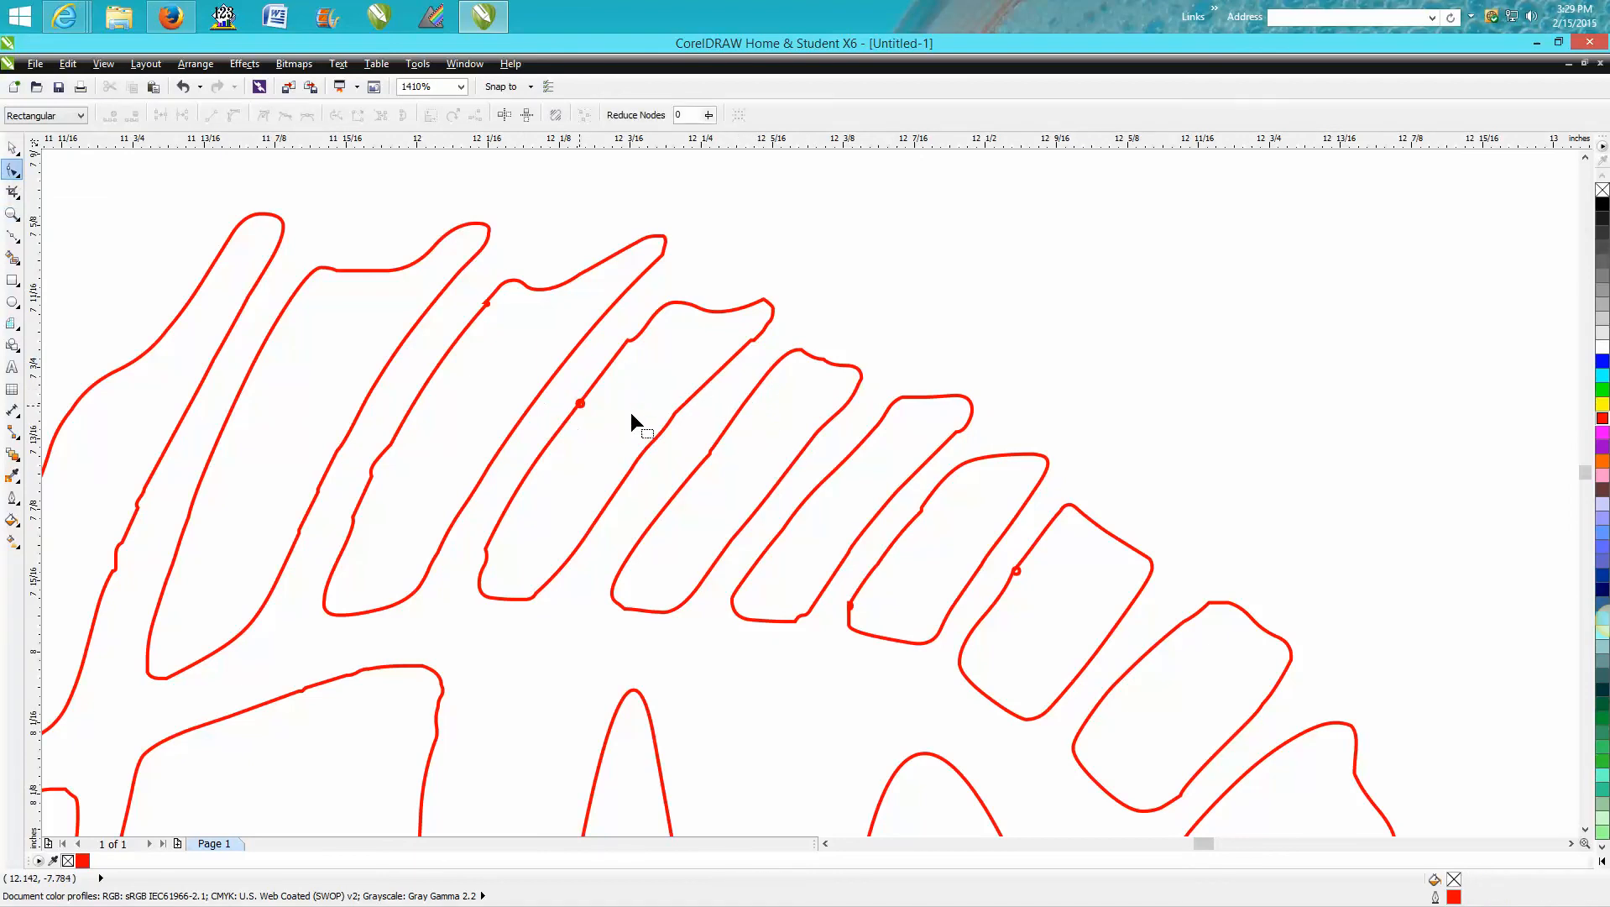
Remove the stray circle and the kink node from the front edge of the adjacent dorsal fin segment nearer the head
left_click(583, 404)
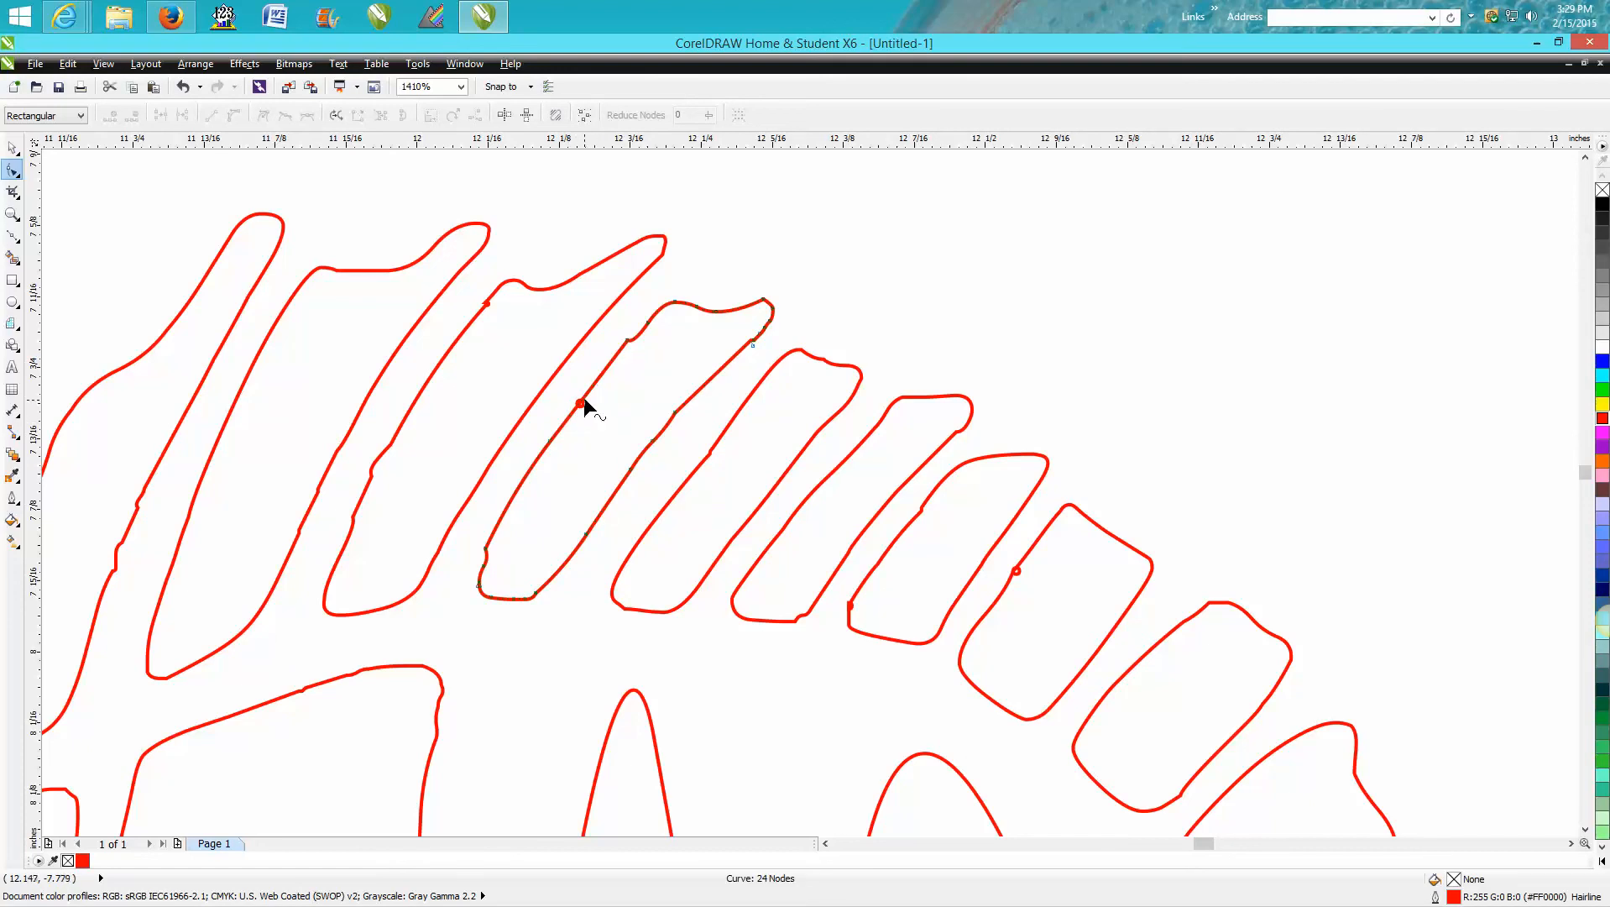
left_click(581, 404)
key("Delete")
left_click(628, 339)
key("Delete")
Delete the surplus nodes along the rear edge of the same dorsal fin segment to smooth it
left_click(770, 319)
key("Delete")
key("Delete")
left_click_drag(775, 320, 632, 471)
key("Delete")
key("Delete")
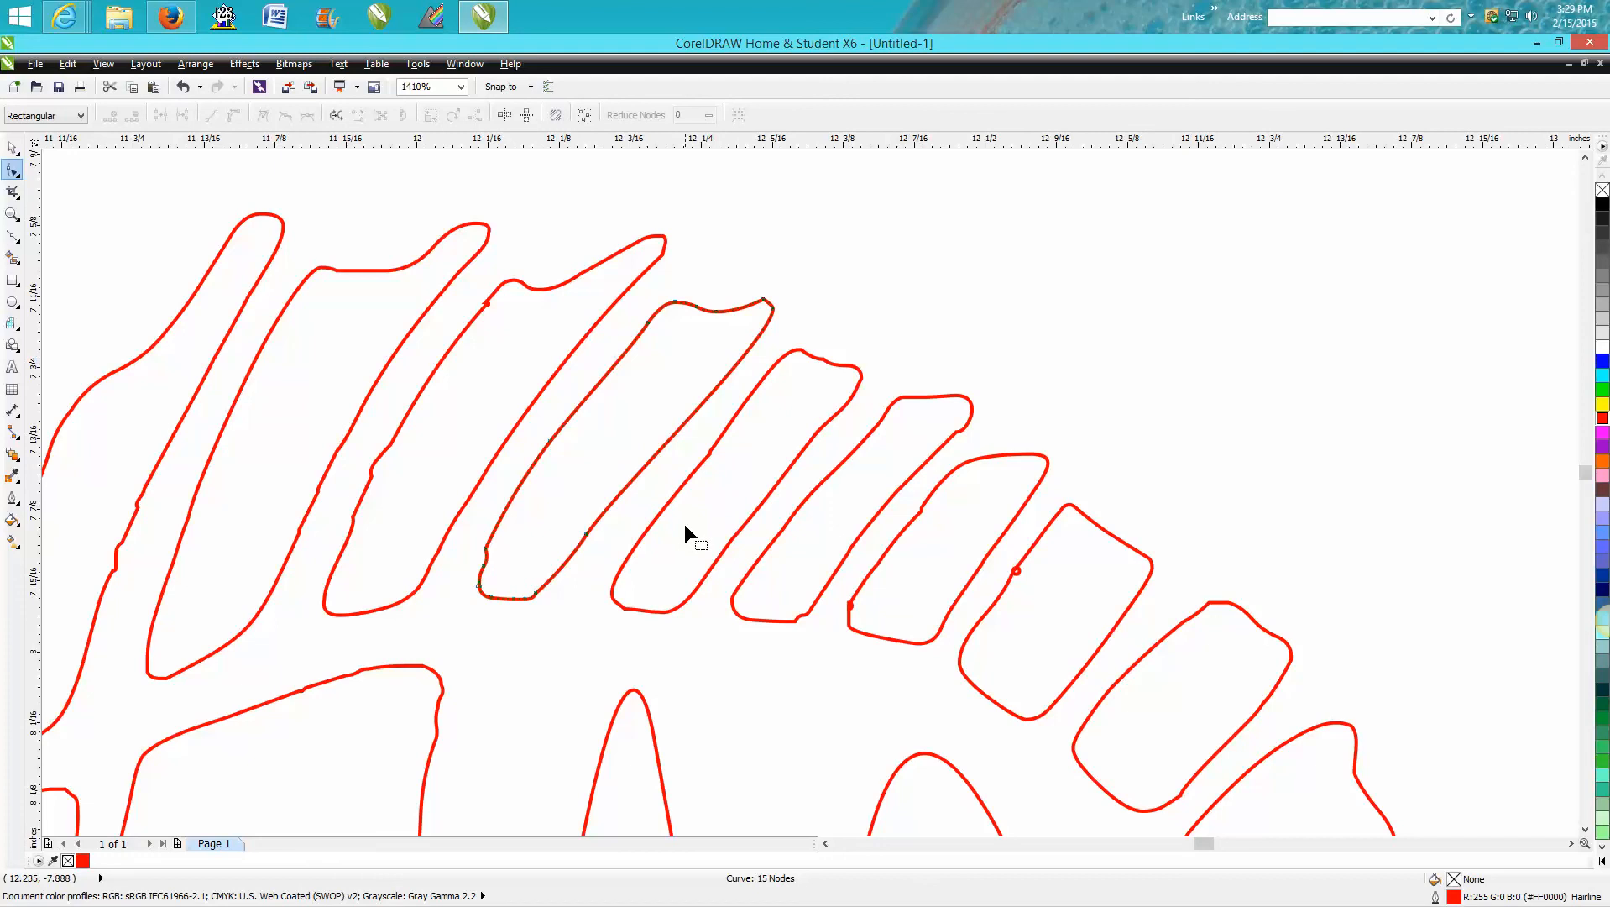
Delete the surplus nodes at the lower front corner and along the rear edge of the fourth dorsal fin segment from the head
left_click_drag(485, 568, 465, 581)
key("Delete")
left_click_drag(591, 530, 575, 571)
key("Delete")
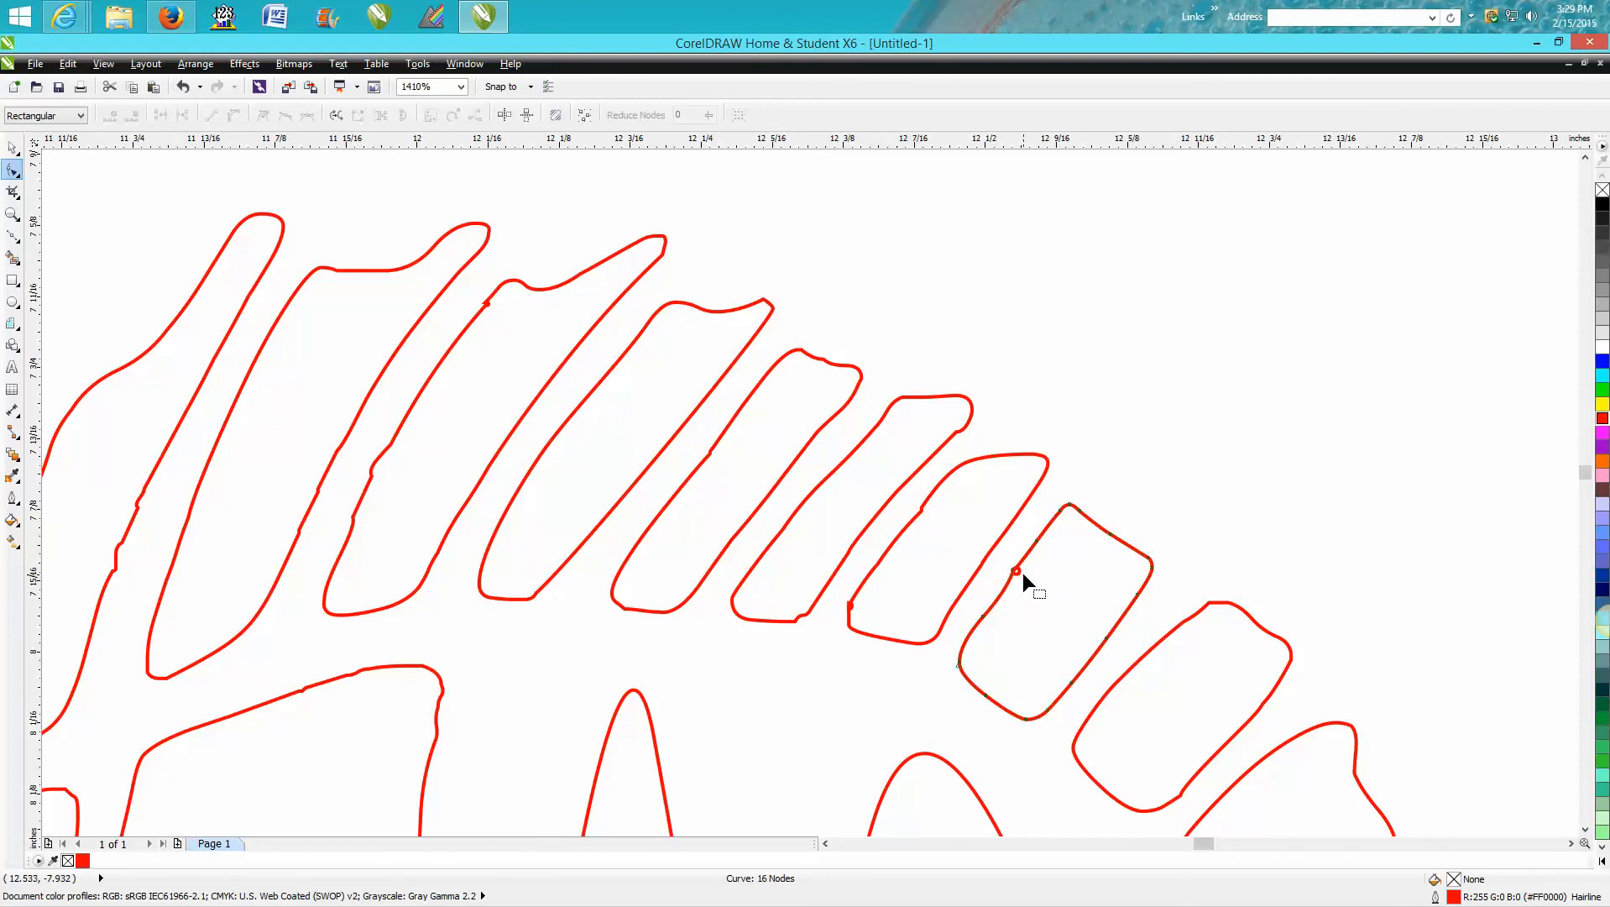
Remove the stray circle from the front edge of the rectangular dorsal fin segment by moving the segment aside, and put it back in the row
left_click_drag(1003, 582, 1019, 573)
key("Delete")
left_click(14, 148)
left_click(1335, 358)
left_click_drag(1021, 579, 1266, 410)
left_click(1014, 572)
key("Delete")
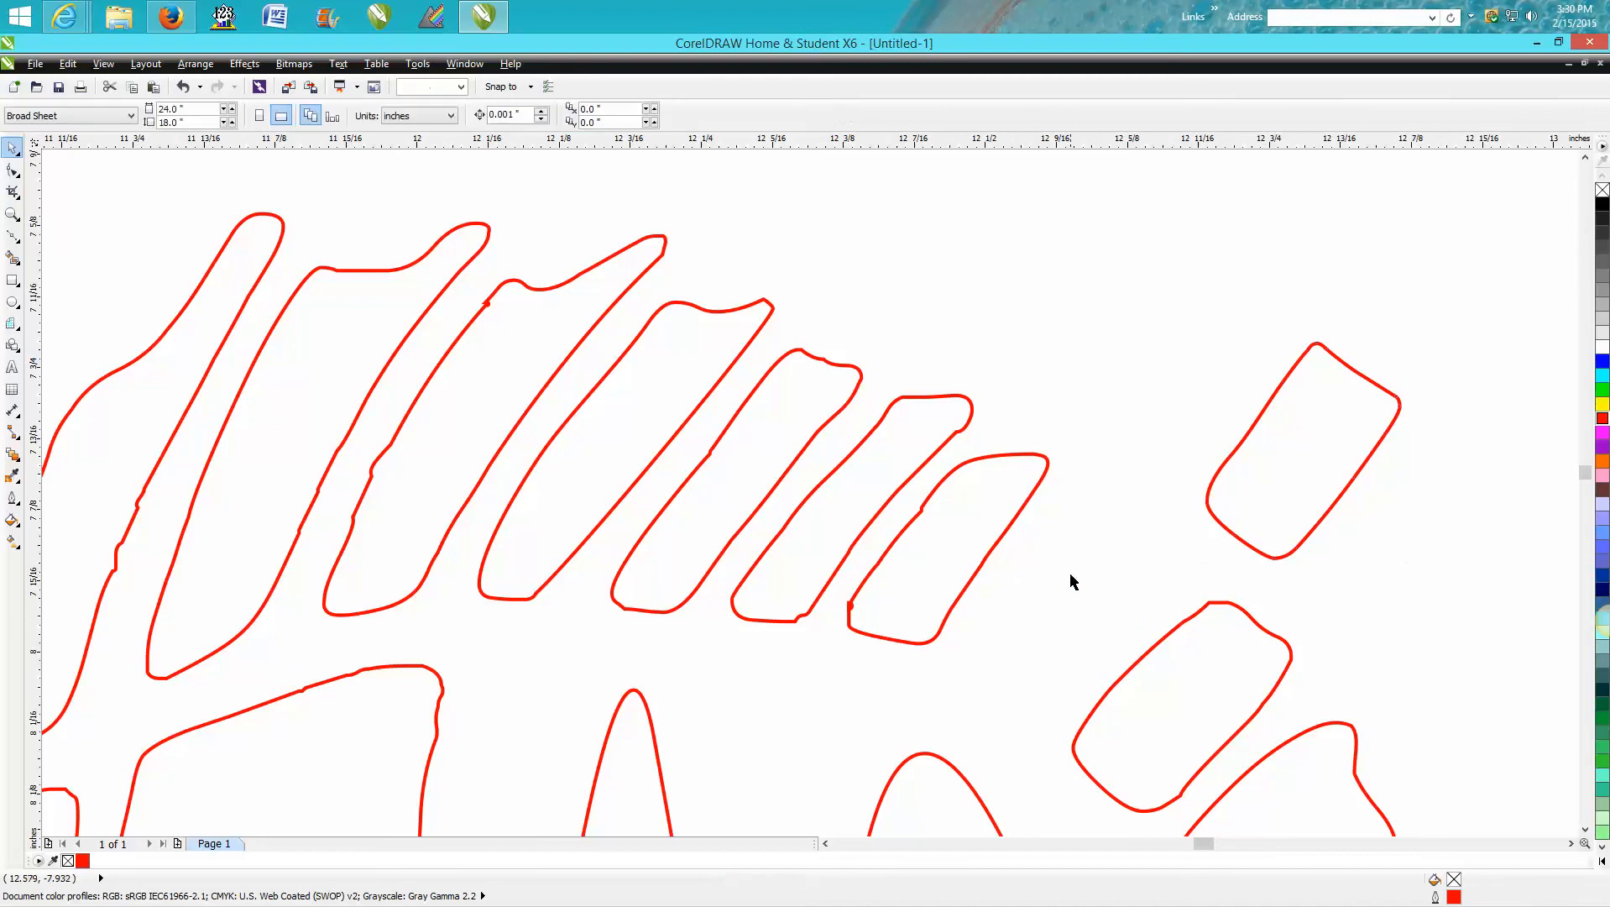
left_click(1231, 532)
left_click_drag(1299, 466, 1060, 599)
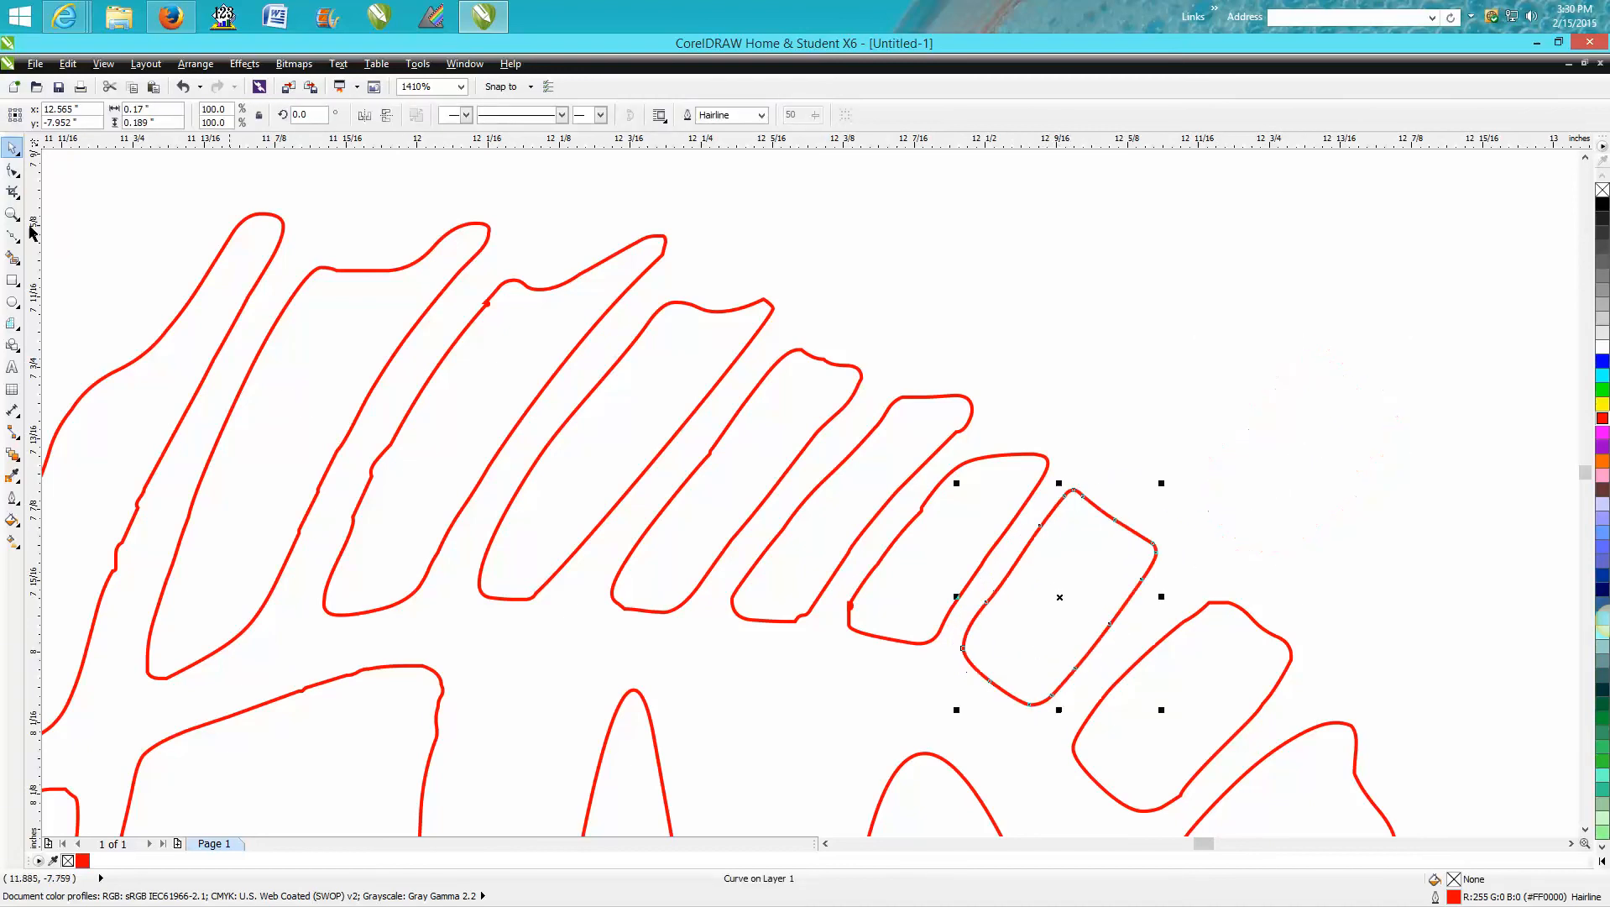
Delete the stray bump and its nodes at the lower front corner of the adjacent dorsal fin segment nearer the head
left_click(13, 169)
key("z")
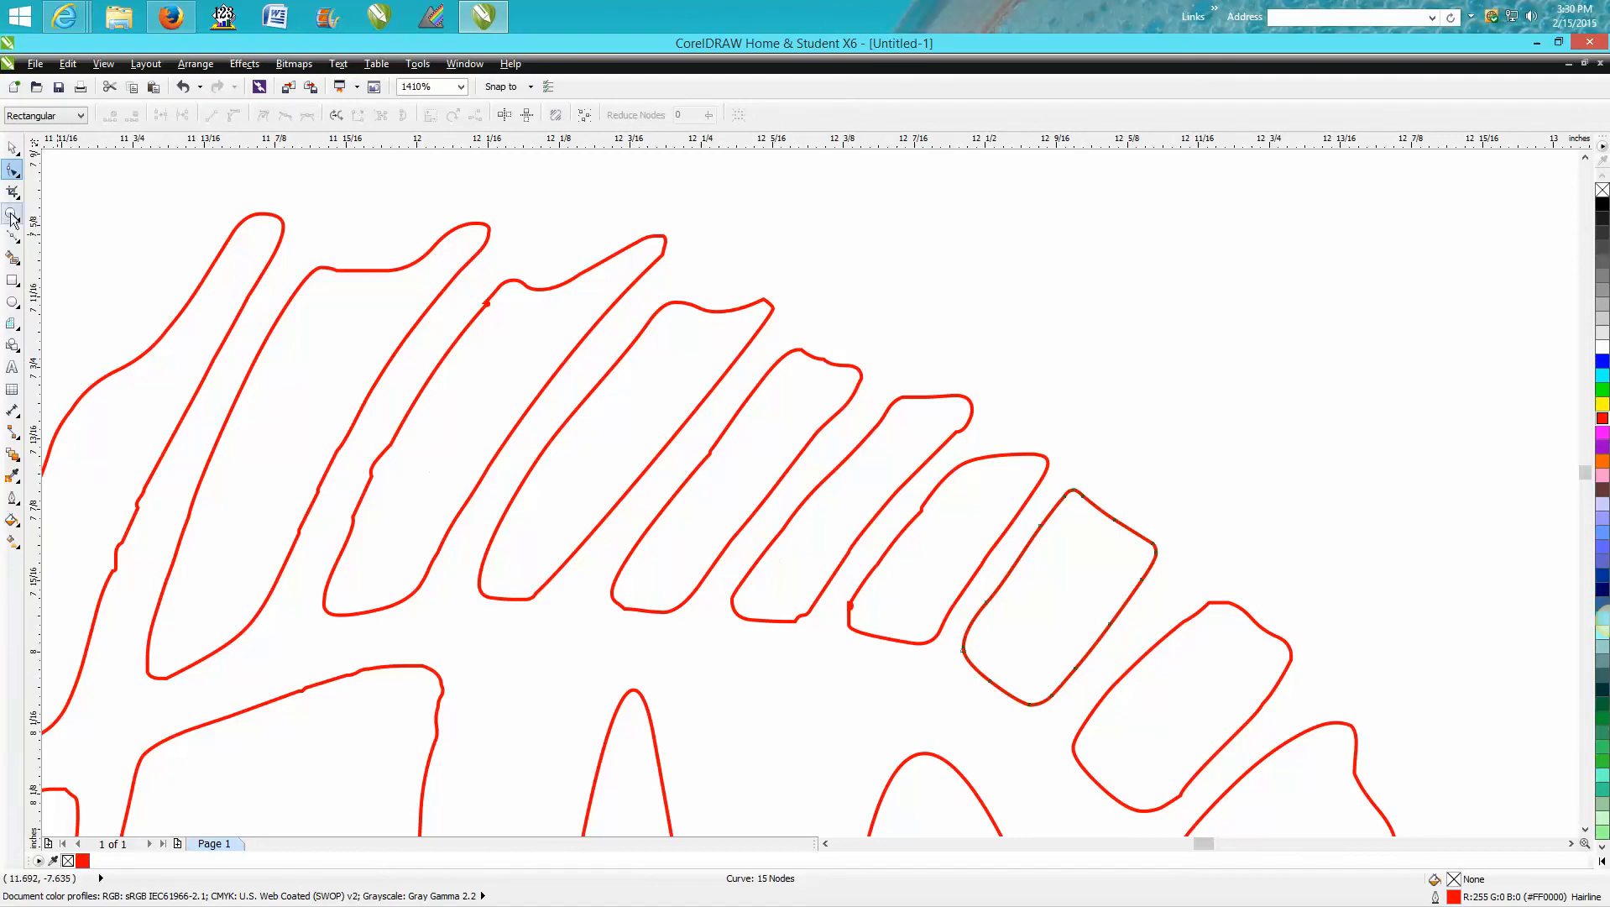
left_click_drag(794, 518, 962, 662)
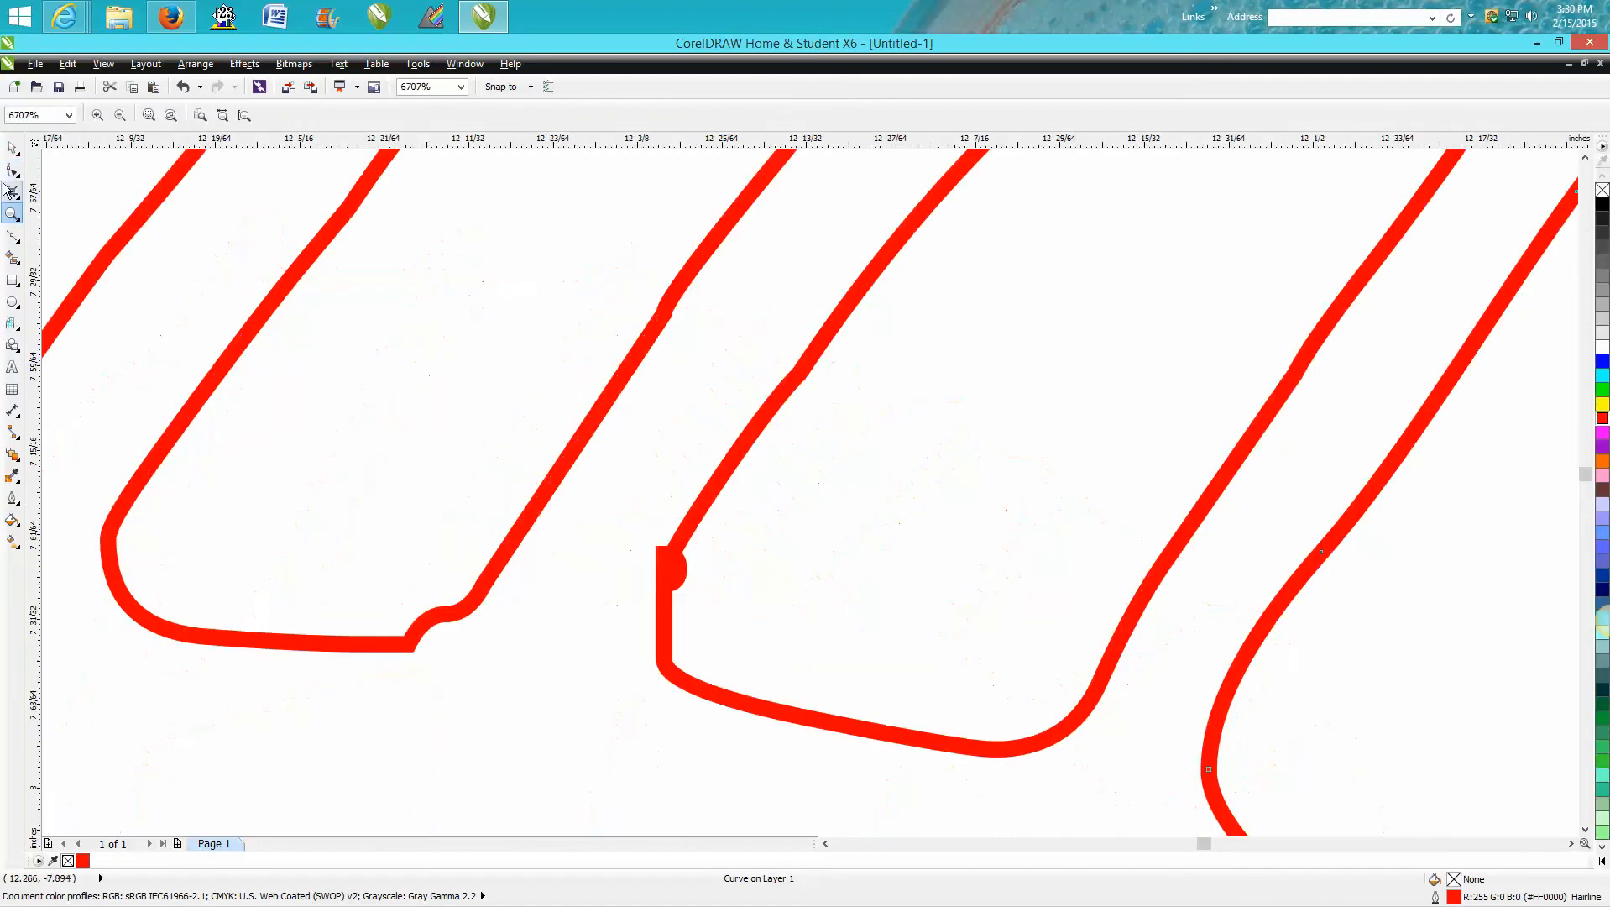
key("F10")
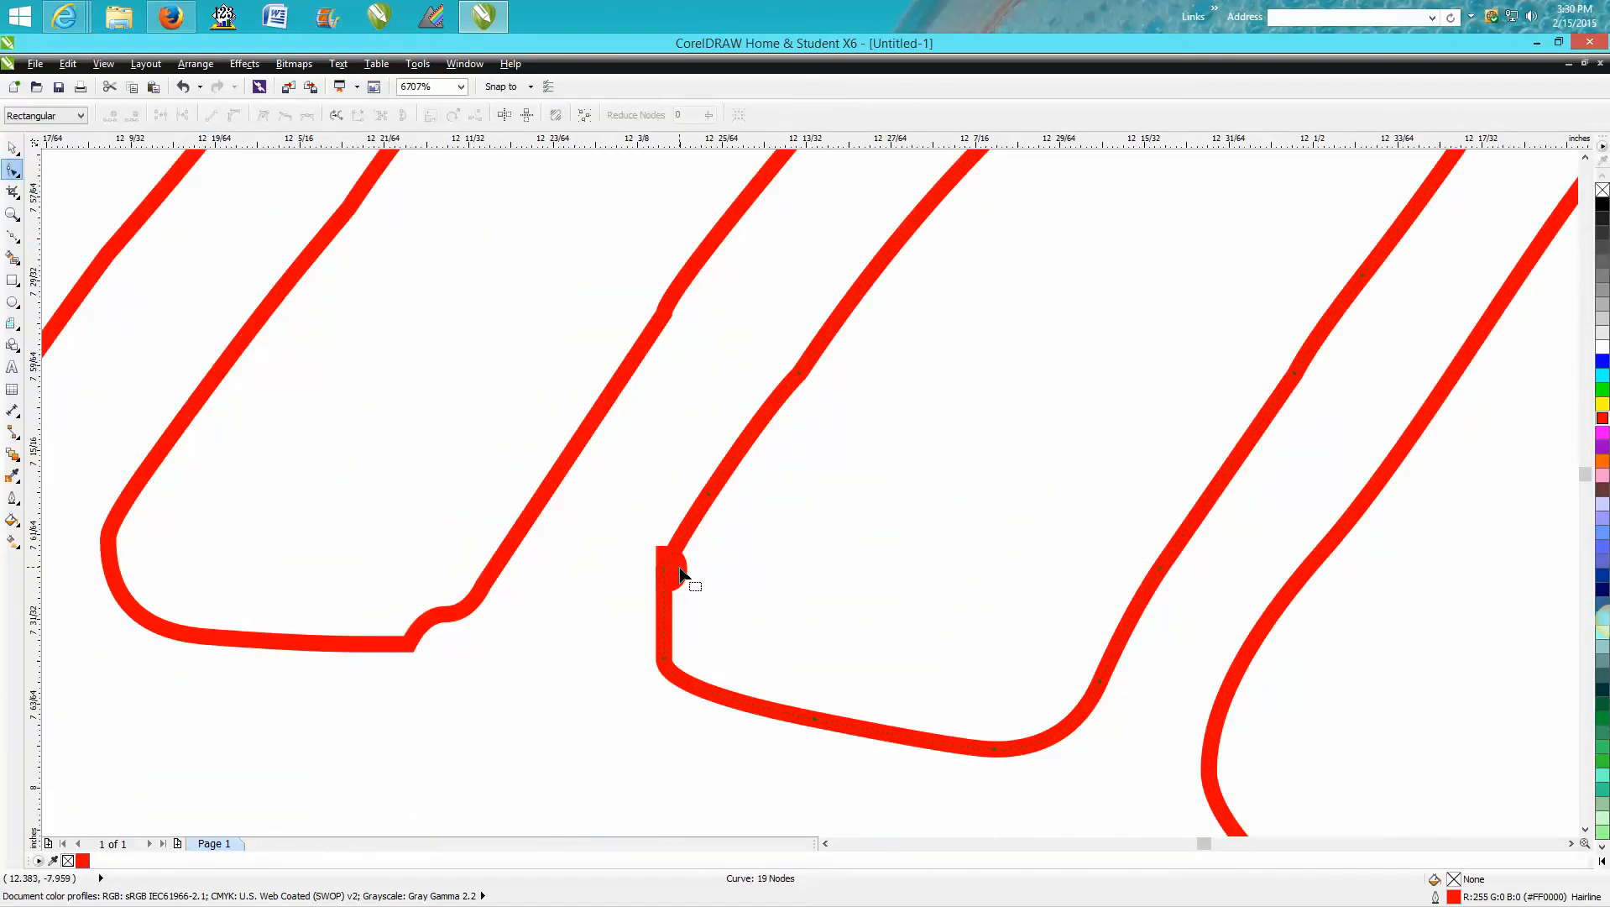
left_click(665, 570)
left_click(743, 576)
left_click(678, 574)
left_click_drag(691, 582, 633, 605)
key("Delete")
Try filling the two long body ovals with black using Smart Fill, and undo both fills
scroll(837, 506, "down", 2)
scroll(850, 439, "down", 3)
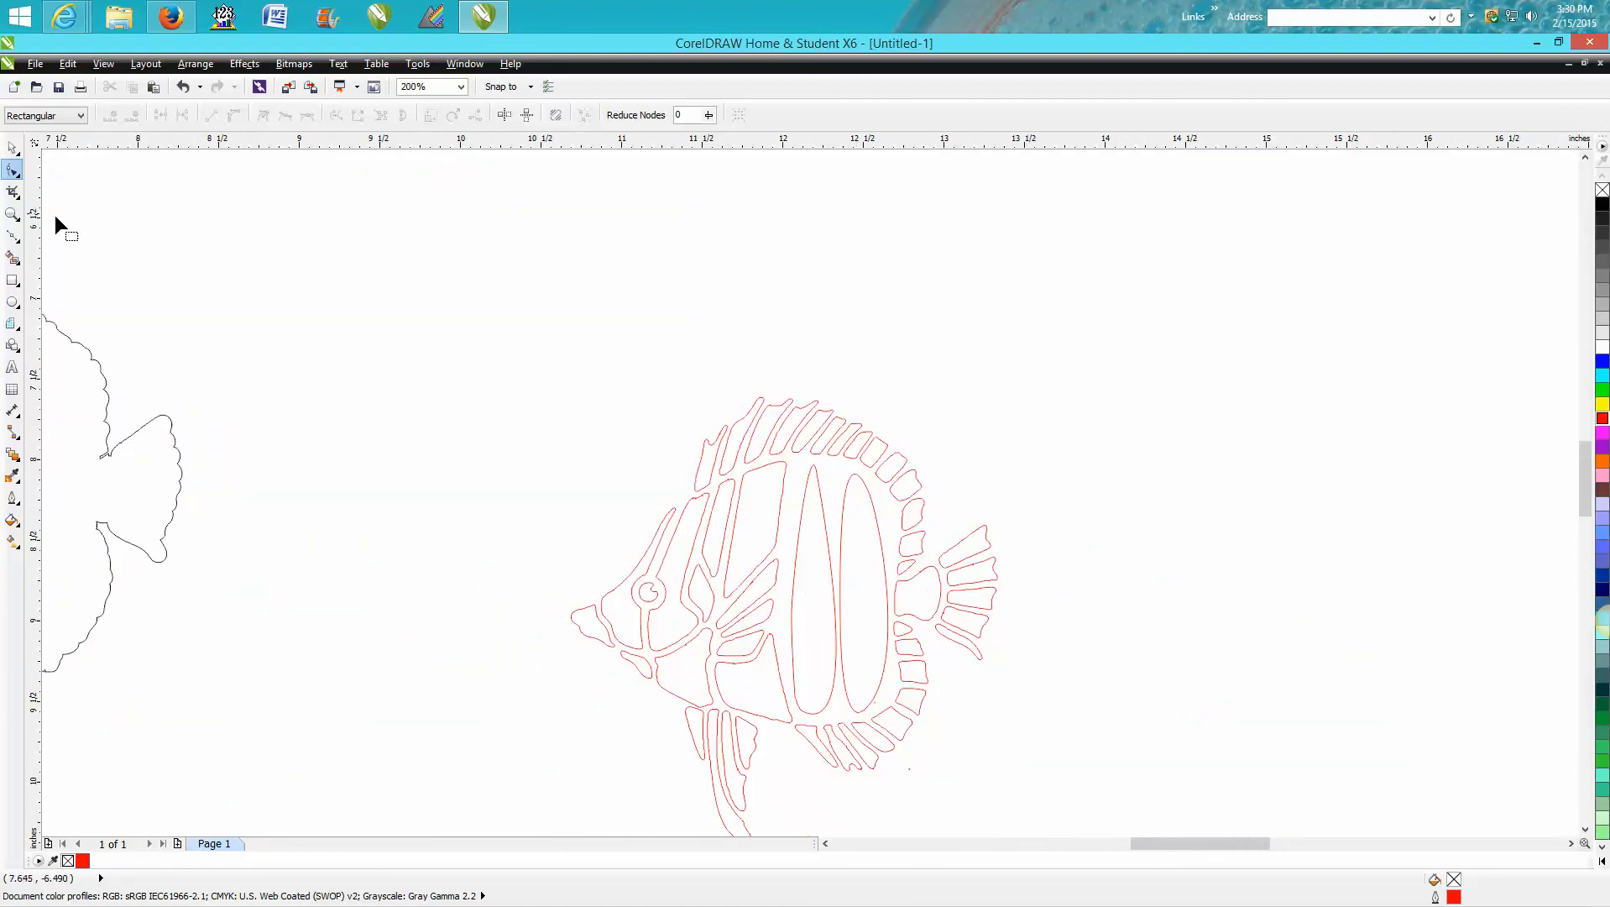
left_click(11, 258)
left_click(811, 549)
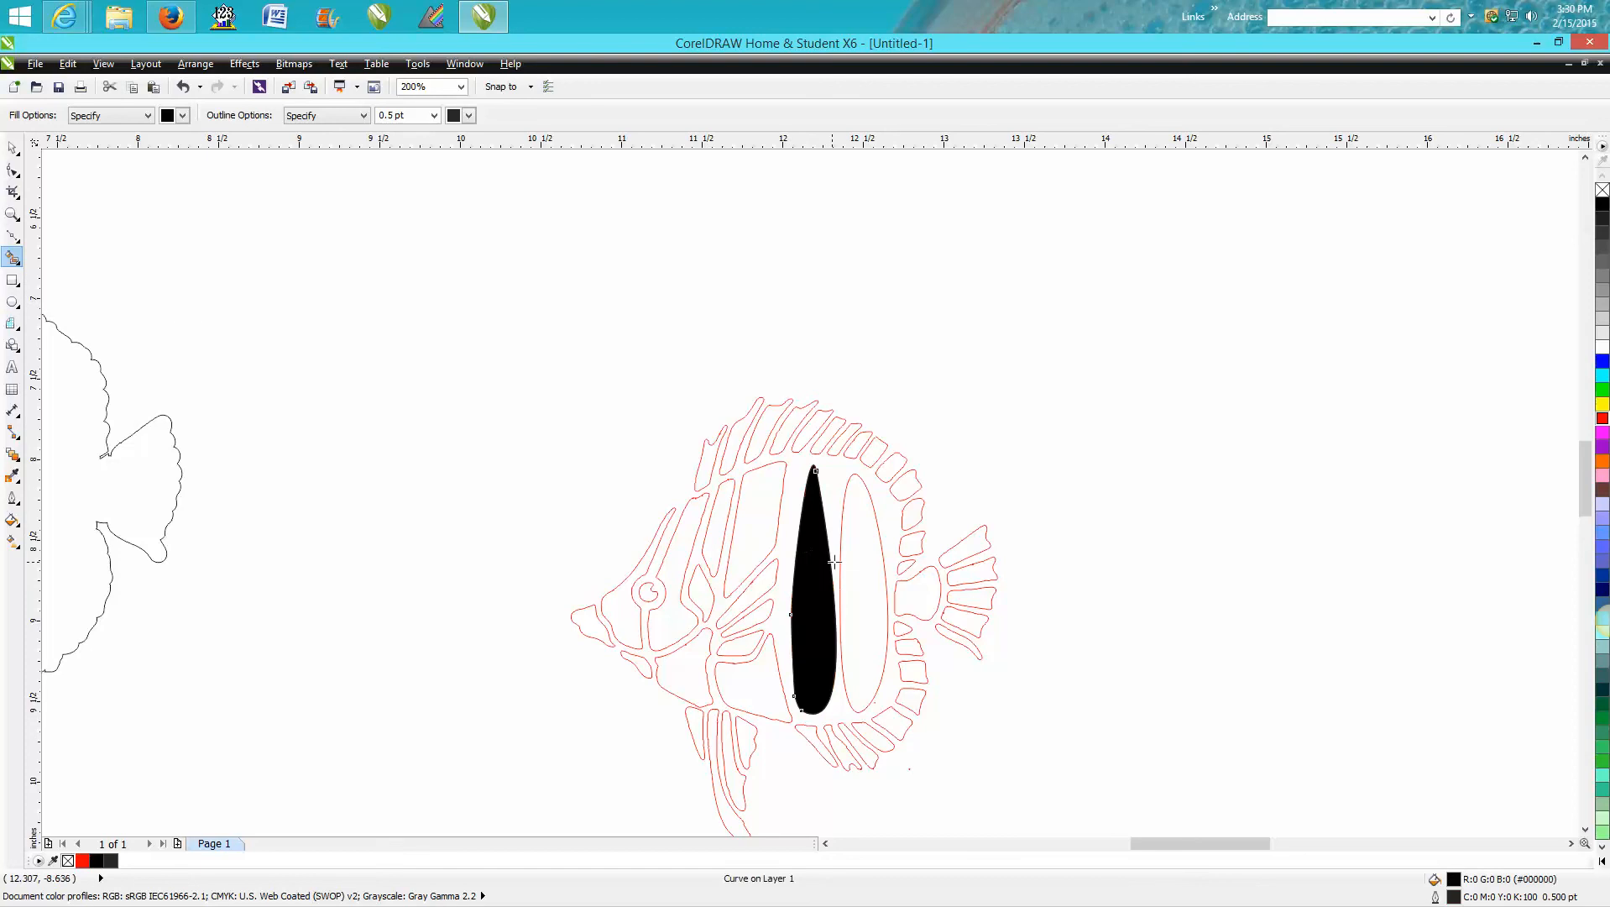
left_click(855, 561)
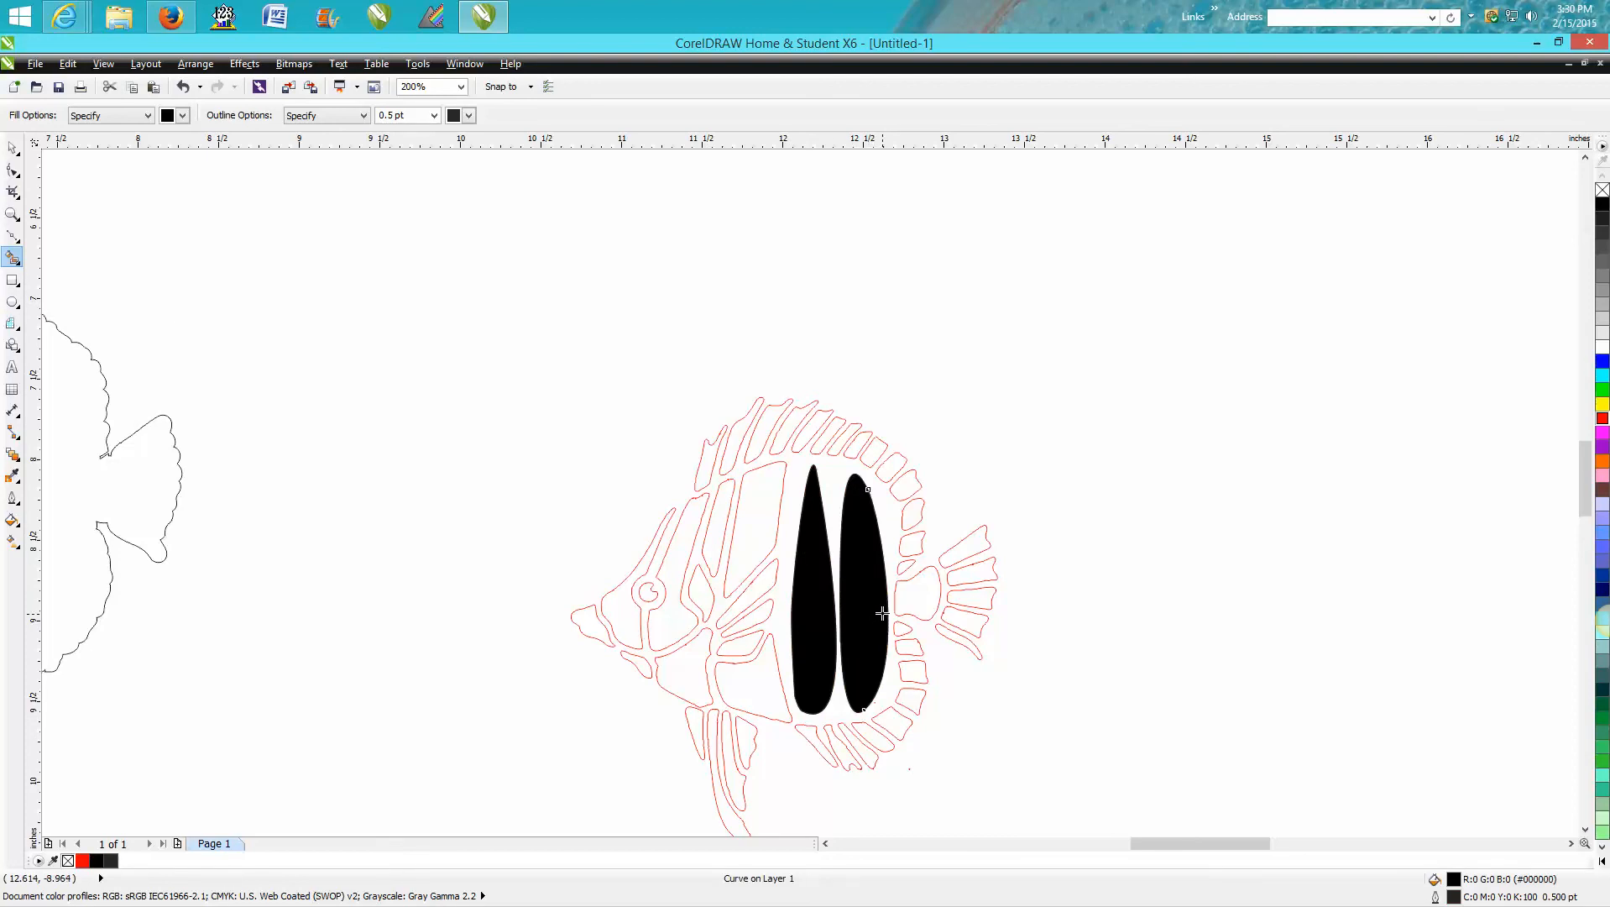
left_click(184, 84)
left_click(185, 83)
scroll(239, 370, "down", 1)
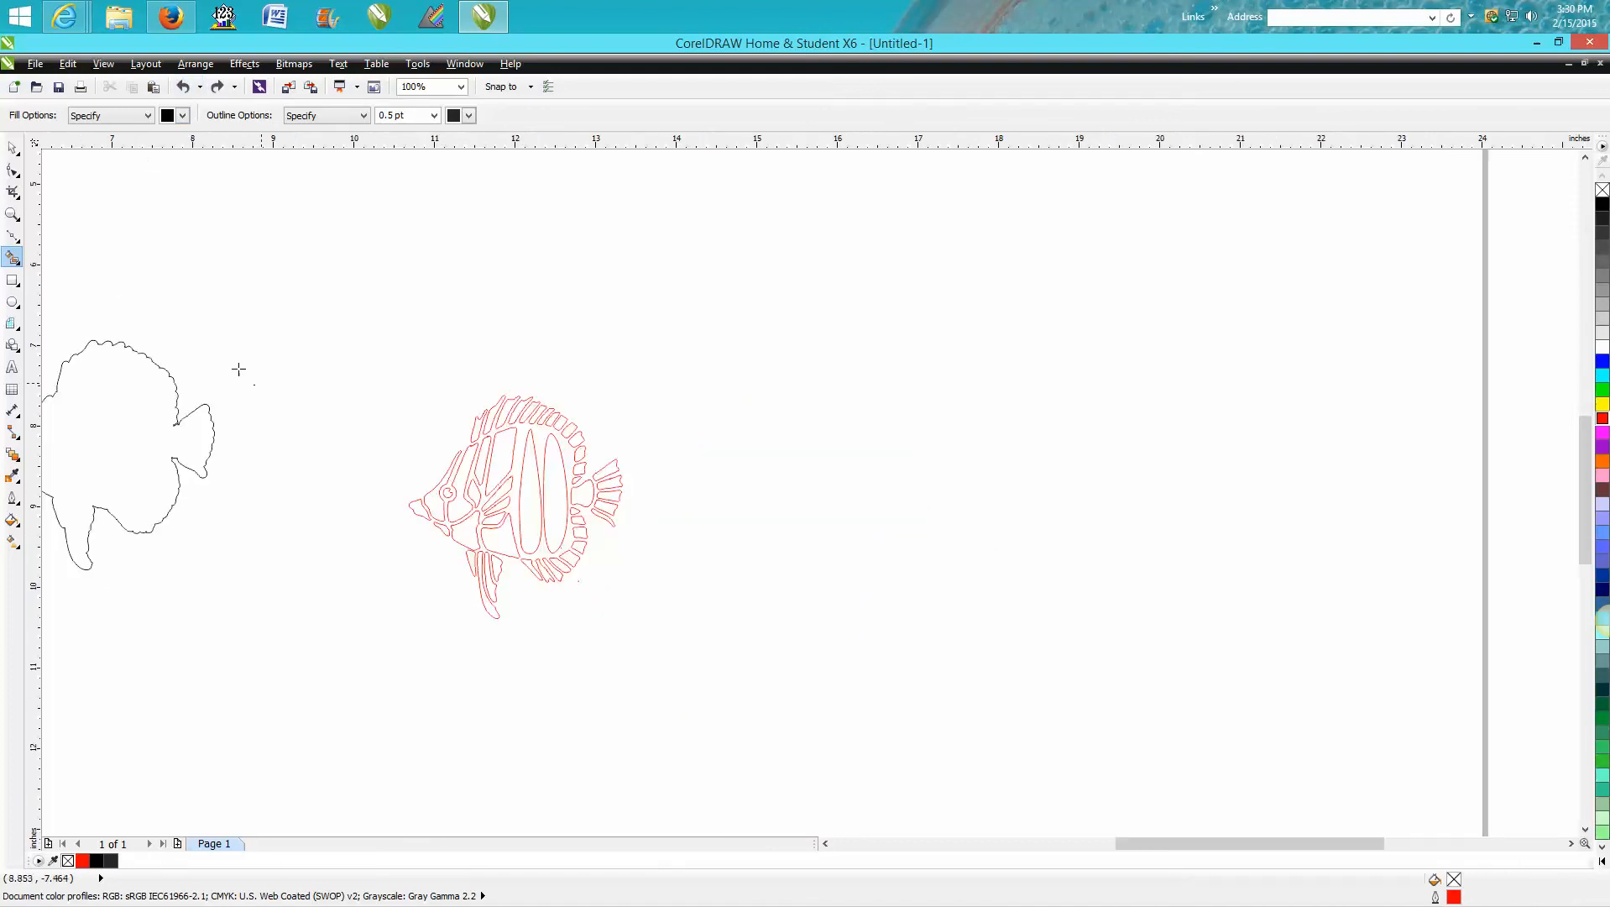
Group all the red fish pieces and centre the black outer contour around the group
left_click(12, 148)
left_click_drag(277, 304, 779, 628)
left_click(195, 63)
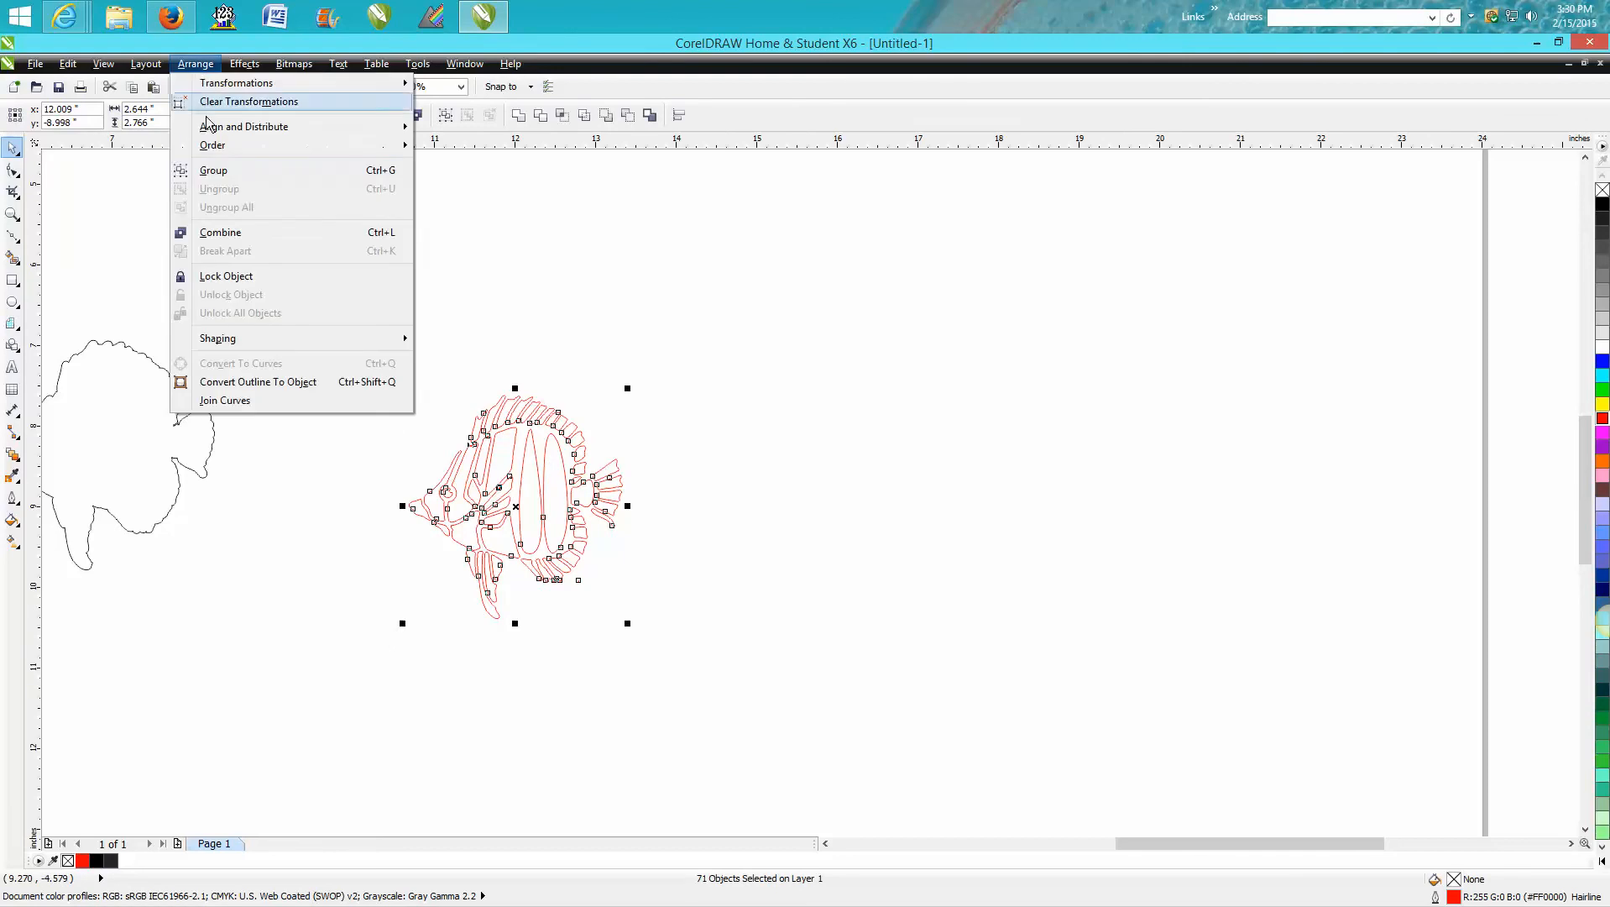
left_click(220, 170)
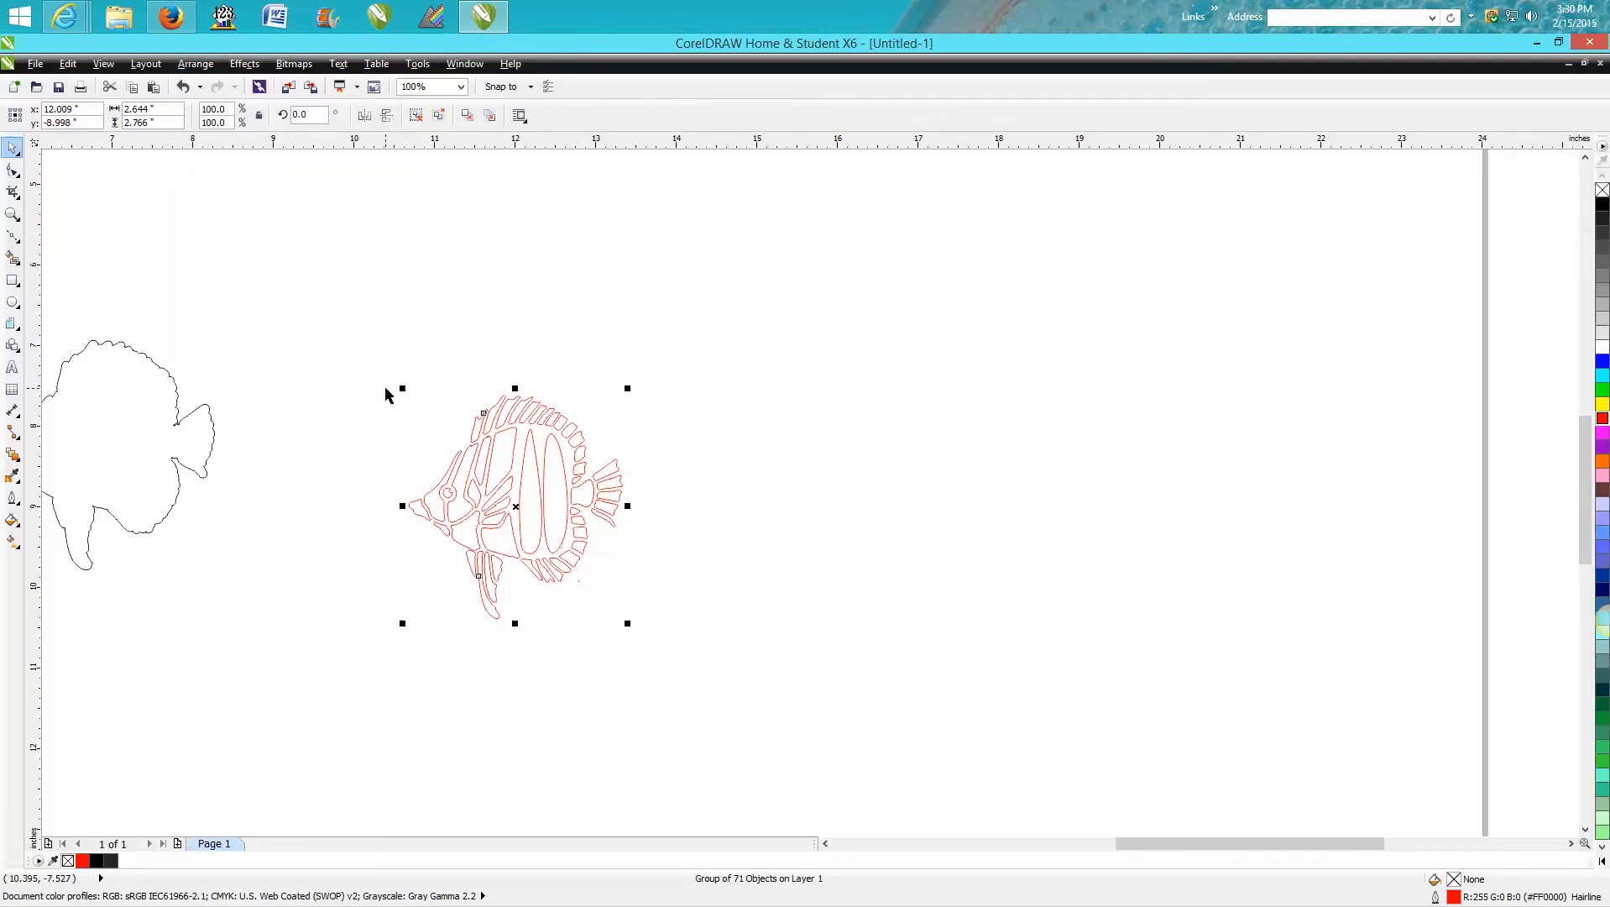
left_click(206, 407)
key("p")
Crop the artwork to a rectangle enclosing the whole fish
left_click(13, 192)
left_click_drag(413, 330, 750, 655)
double_click(468, 480)
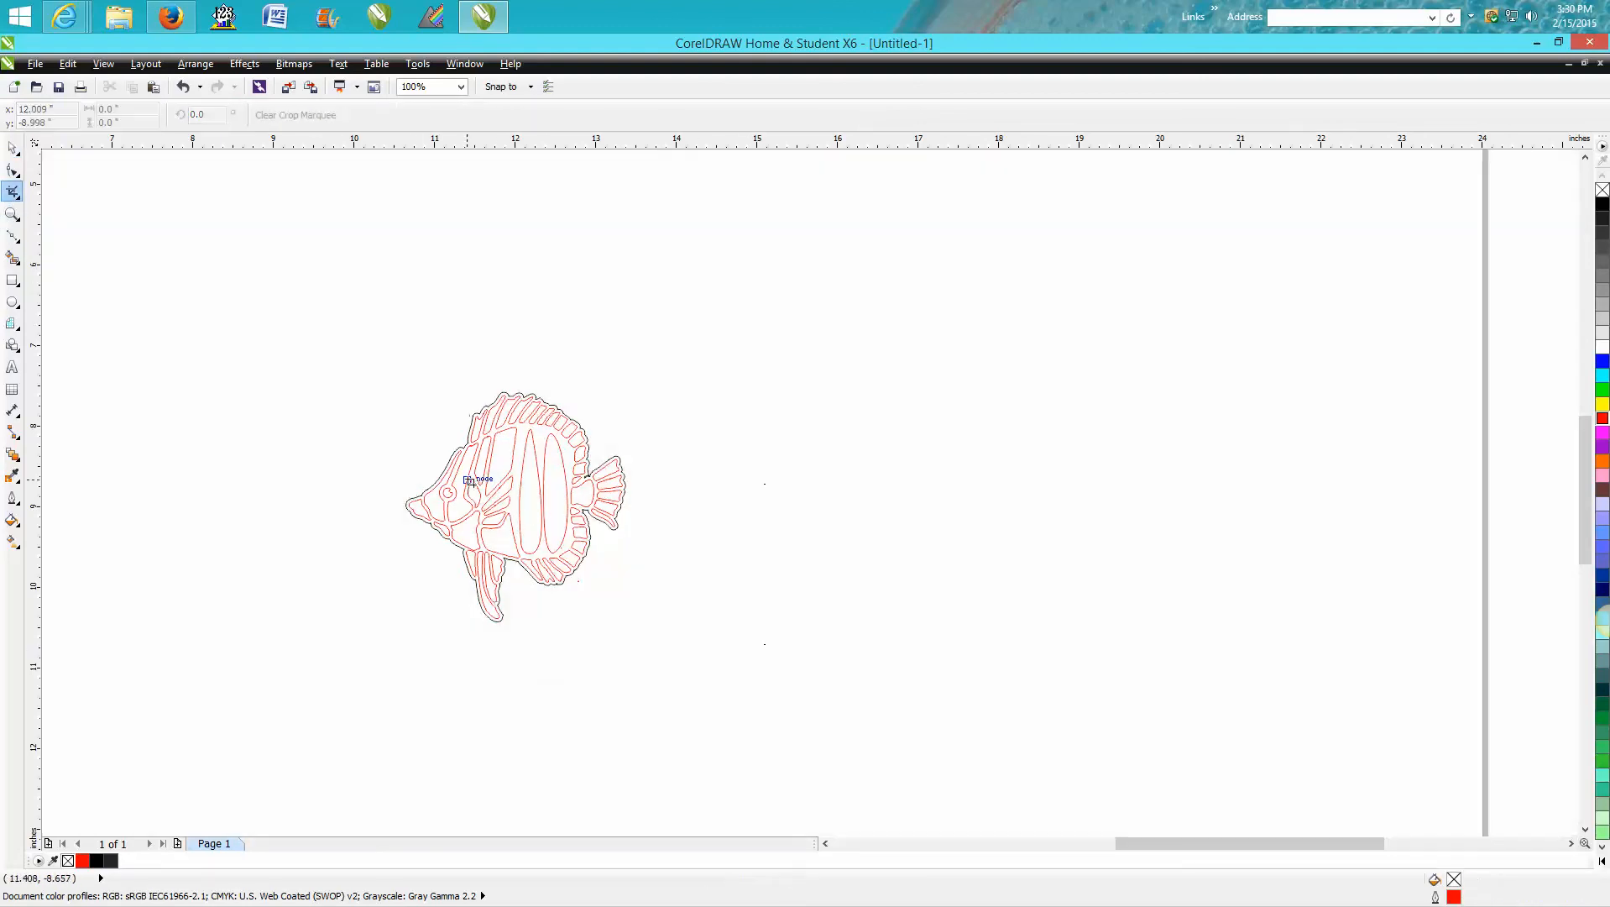
Delete the black contour's nodes just behind the tip of the fourth dorsal fin segment, up to the neighbouring scallop
left_click(13, 213)
left_click_drag(392, 370, 744, 626)
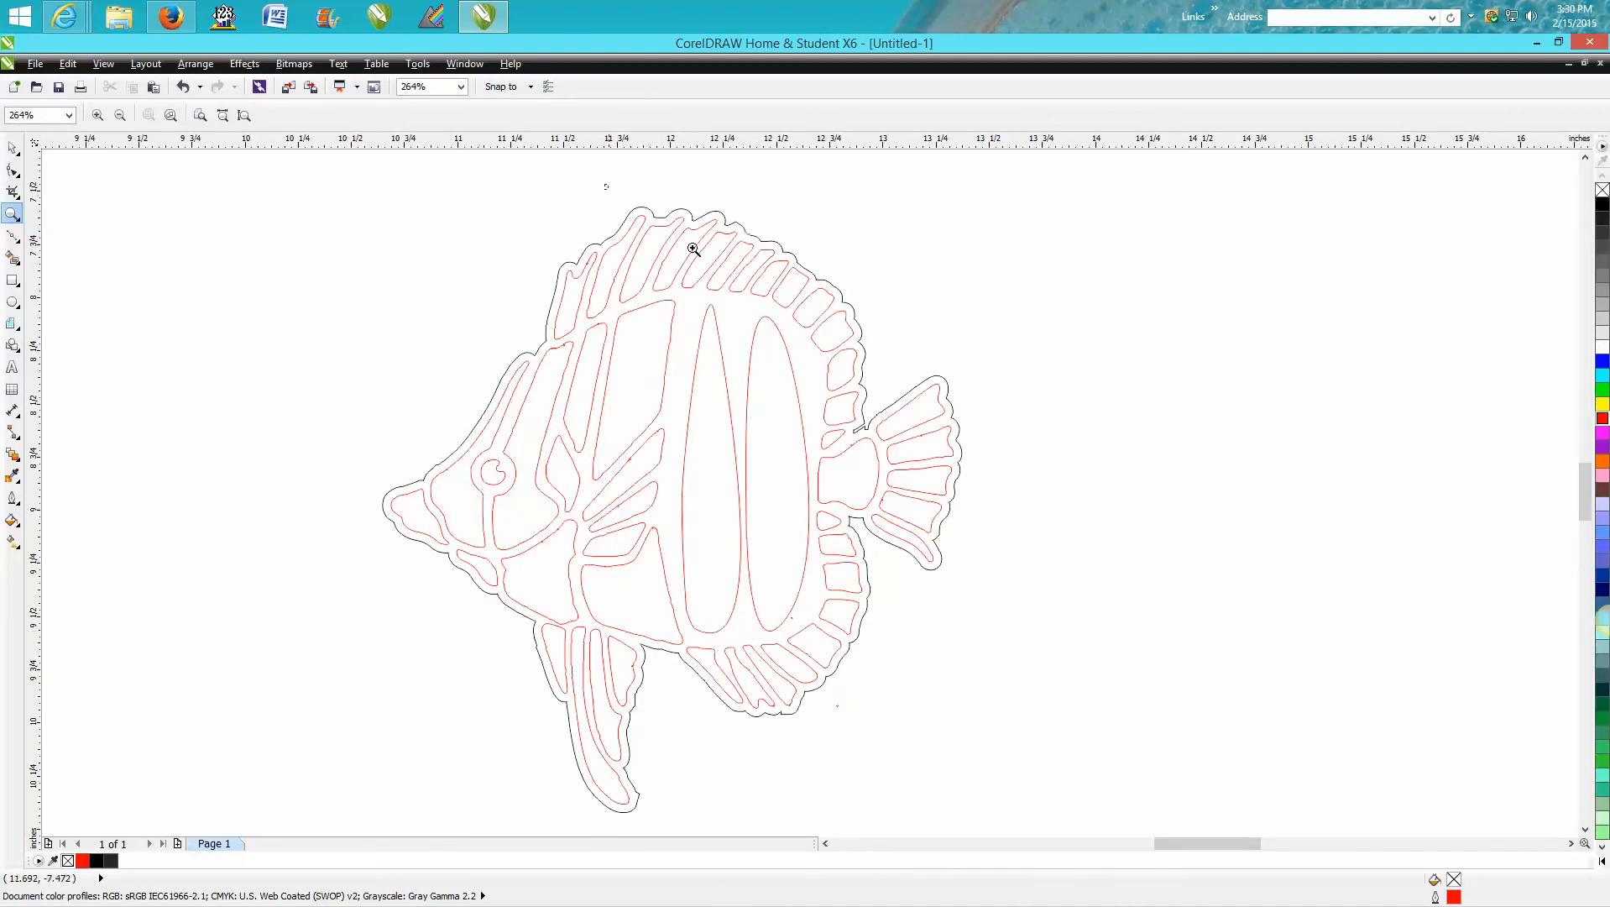
left_click_drag(605, 186, 872, 287)
left_click(13, 169)
left_click(821, 467)
left_click_drag(873, 415, 777, 485)
key("Delete")
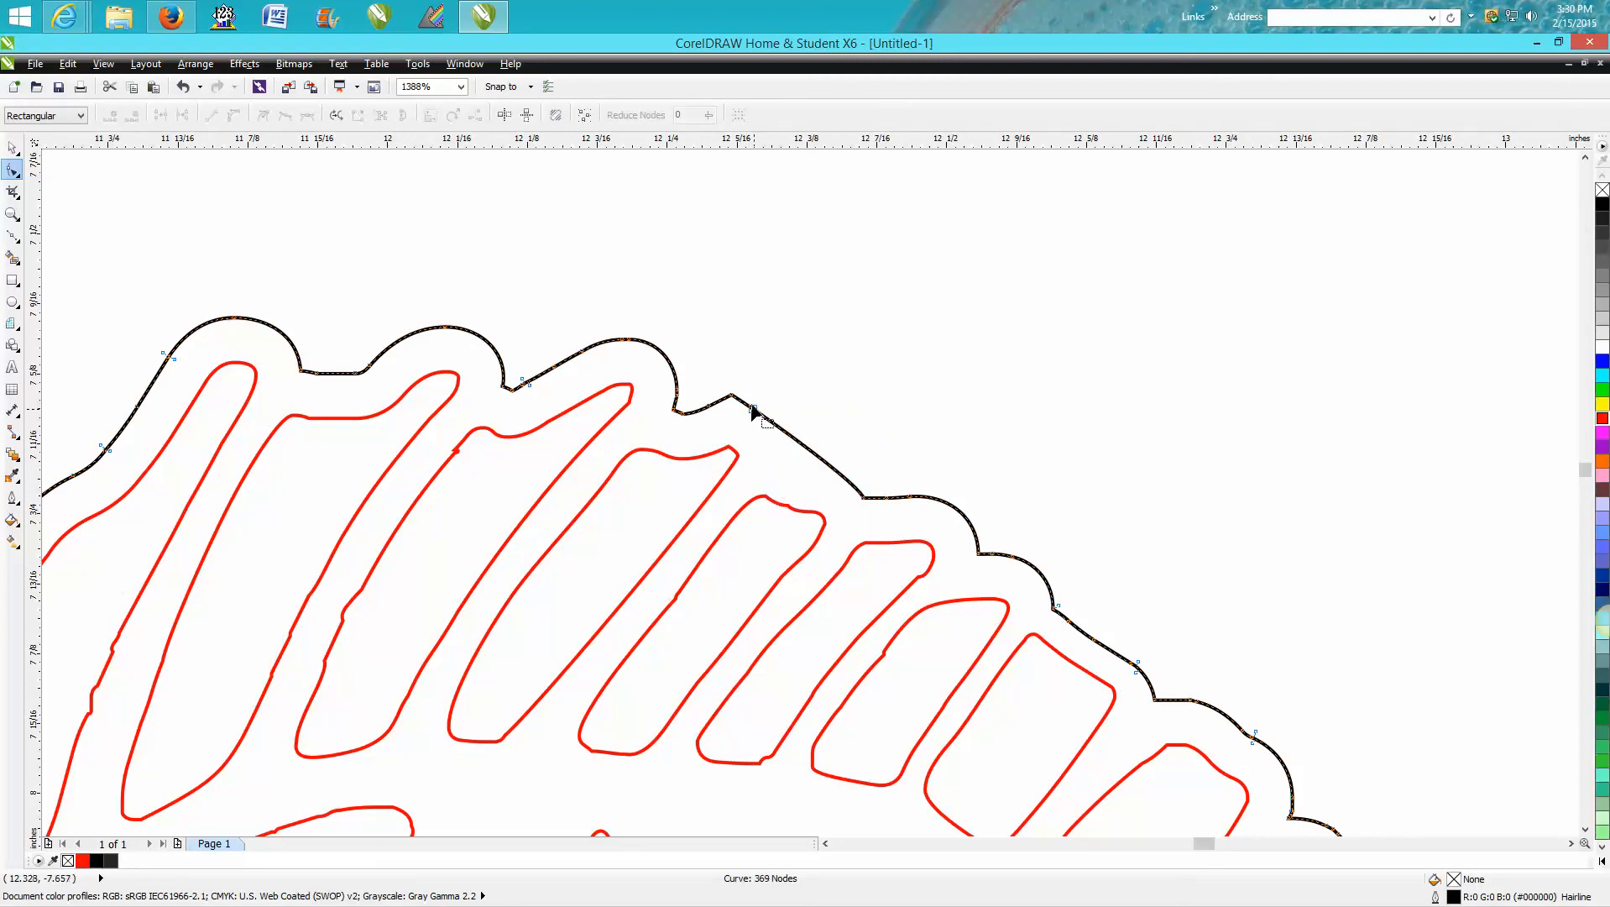
Convert that stretch of the contour to curves and reshape it into a rounded scallop around the fin segment's tip
left_click(730, 393)
left_click(730, 396)
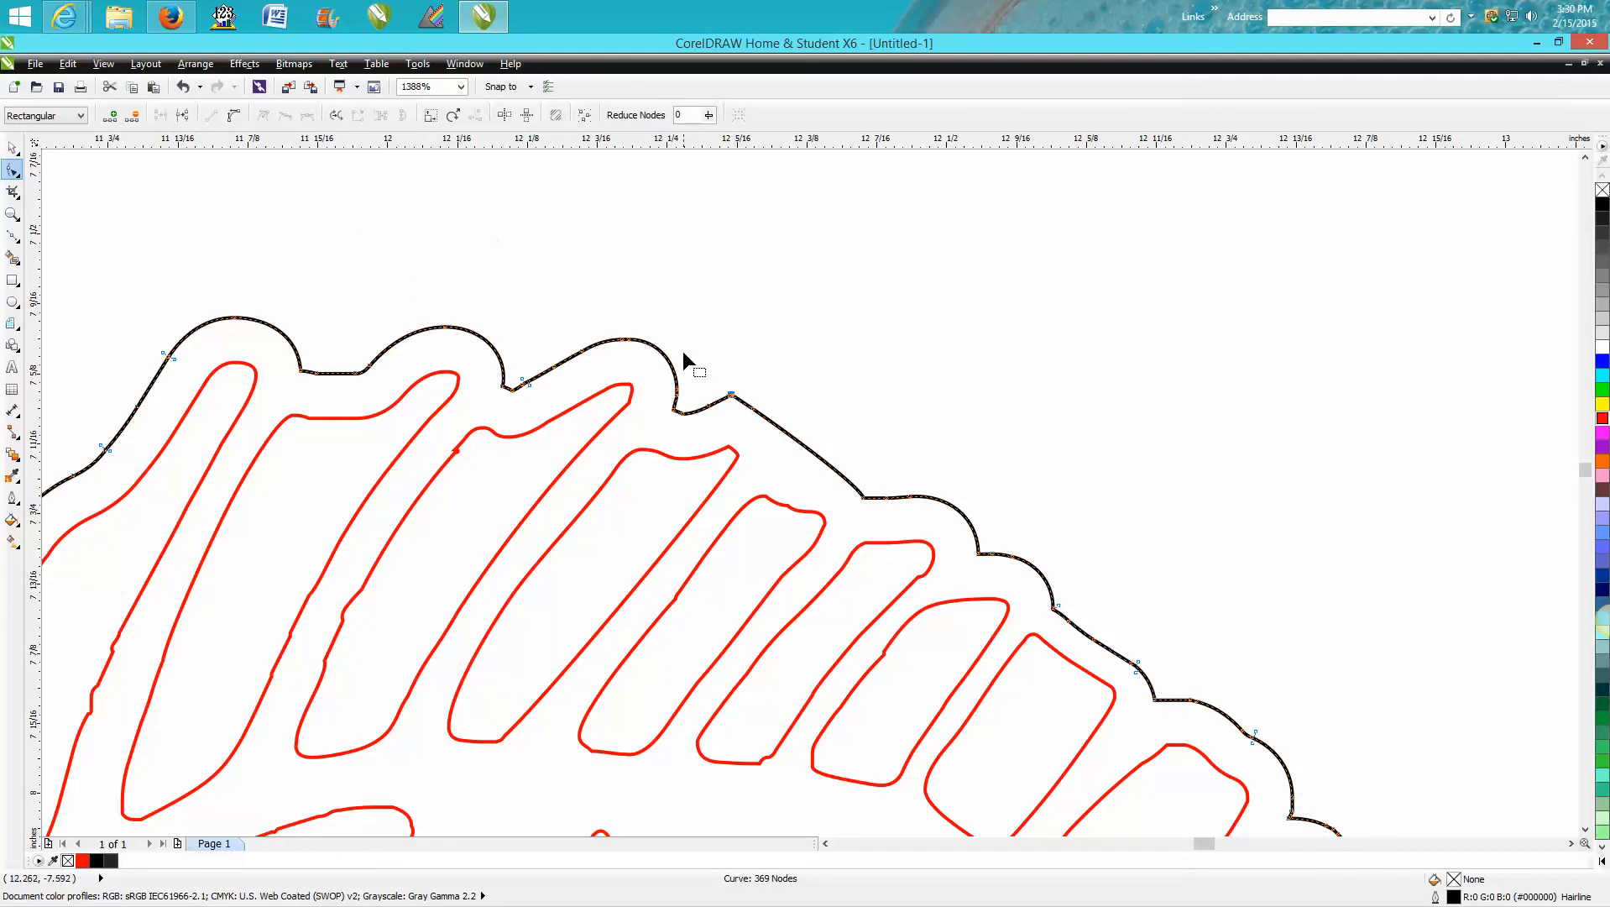
left_click_drag(751, 417, 783, 402)
left_click_drag(688, 307, 937, 538)
left_click(233, 117)
left_click(781, 392)
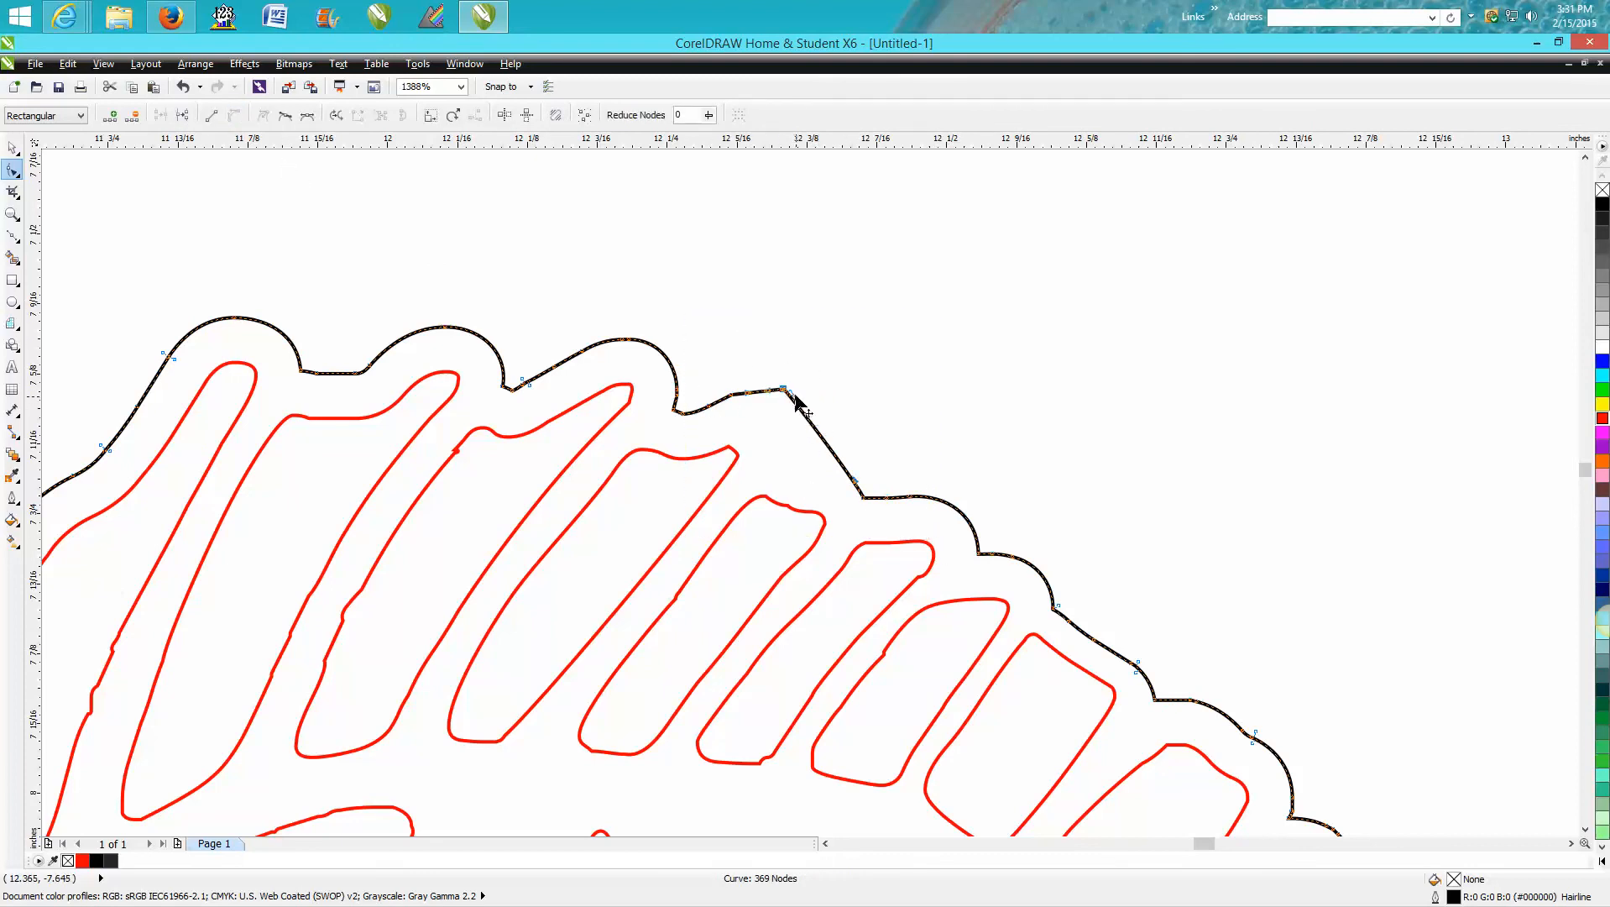
left_click(781, 389)
mouse_move(781, 389)
left_mouse_down()
mouse_move(766, 453)
mouse_move(803, 368)
left_mouse_up()
left_click(767, 450)
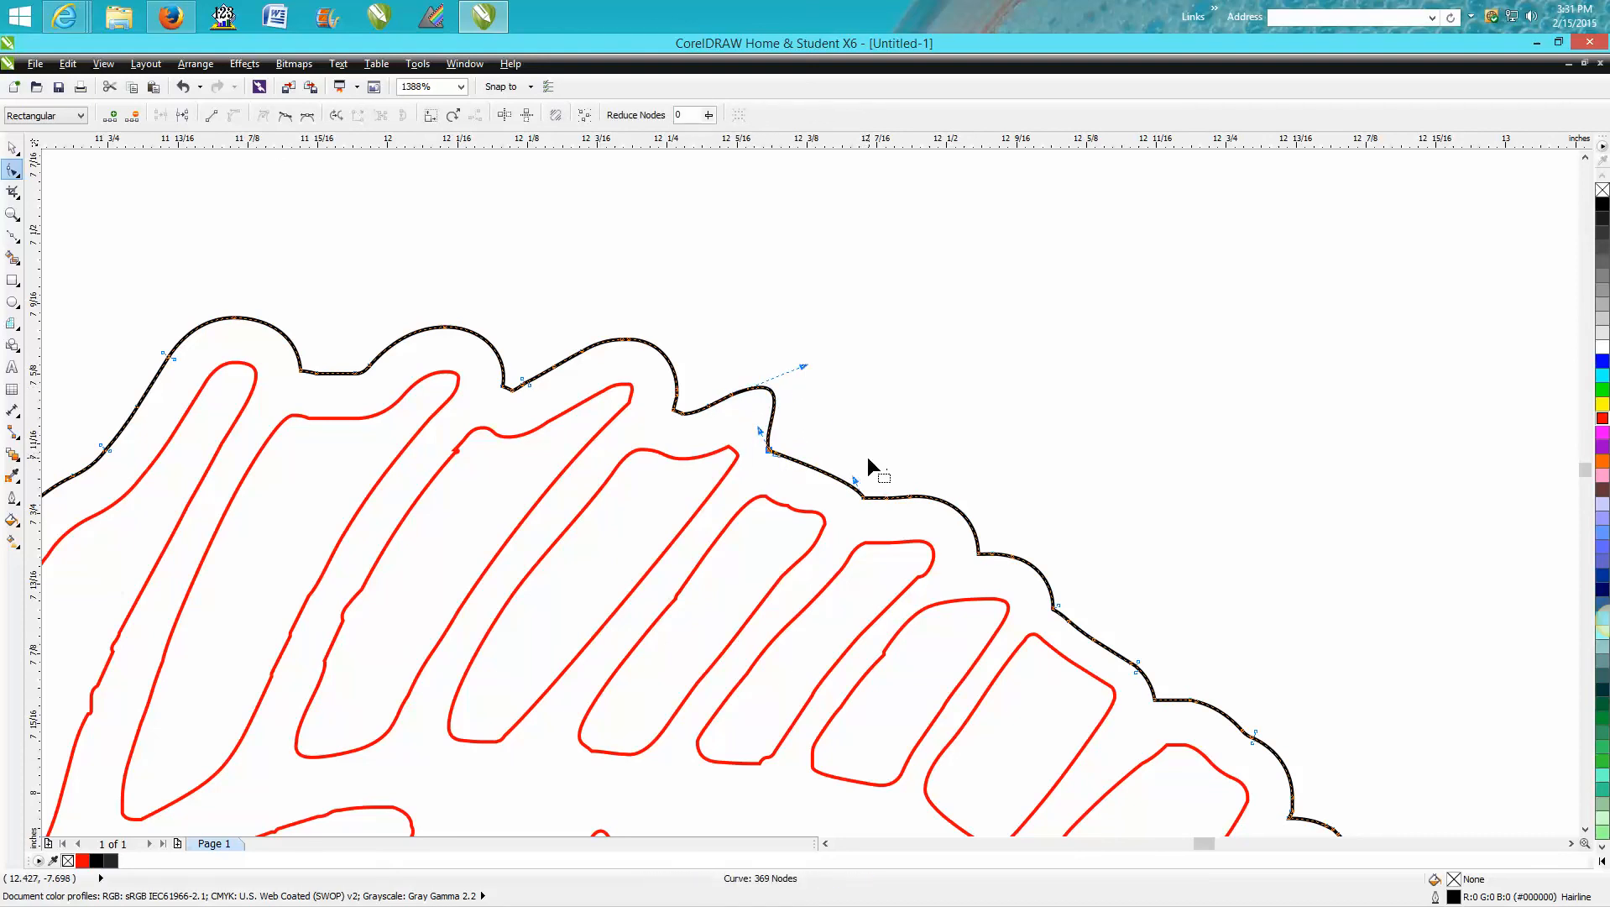
Fill the area between the outer contour and the red fish pieces with black using Smart Fill and a 0.5 pt outline
scroll(927, 500, "down", 4)
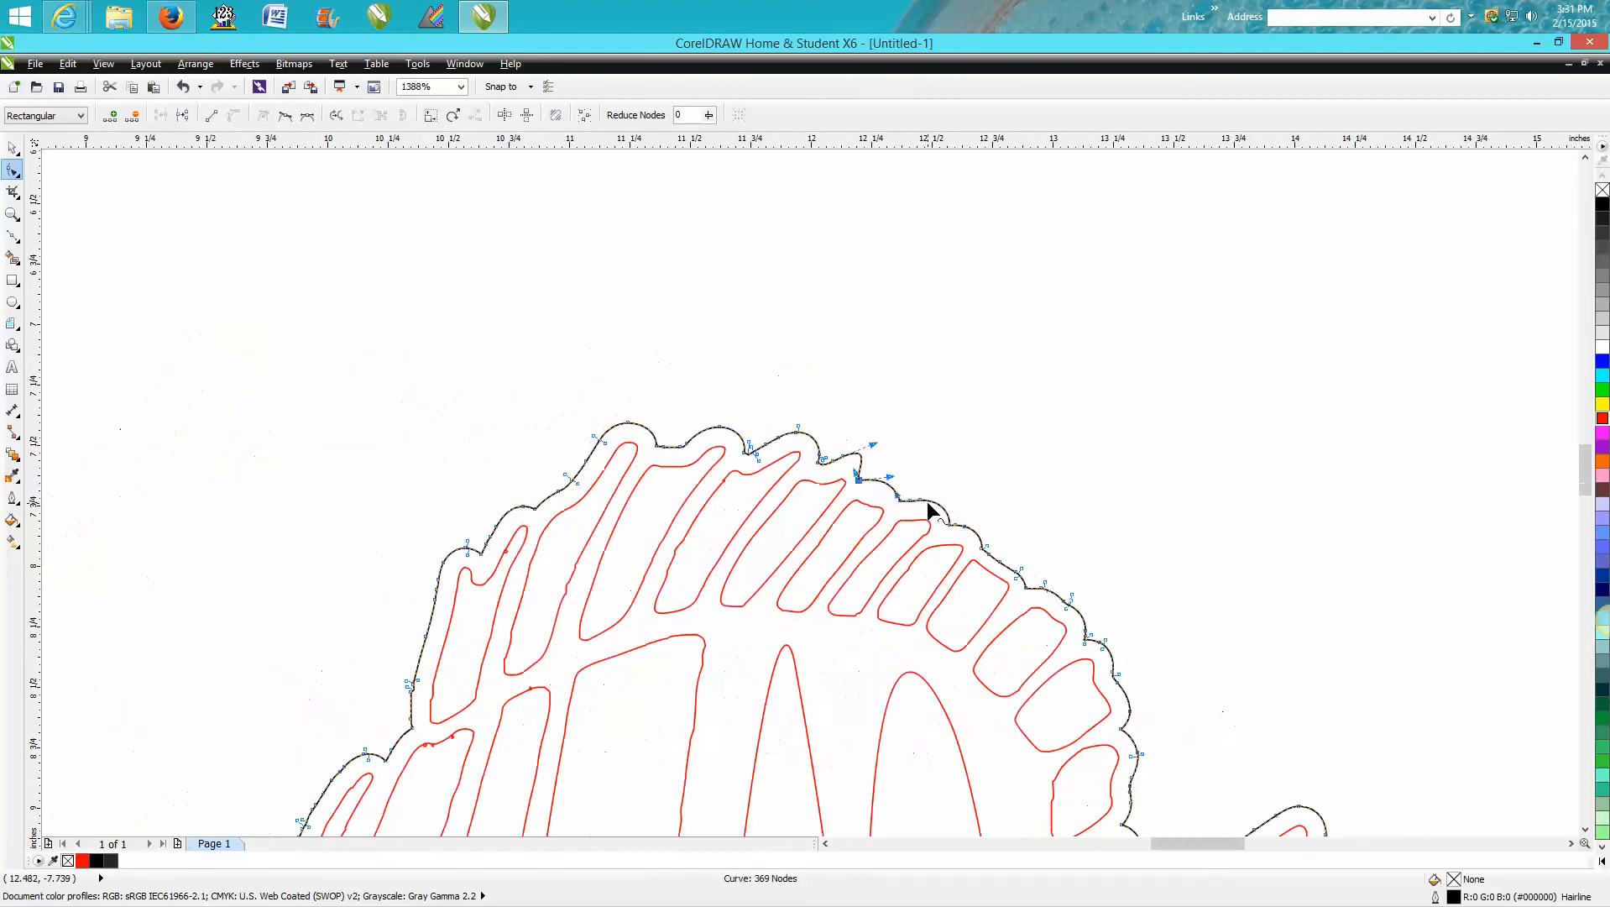
scroll(855, 482, "down", 2)
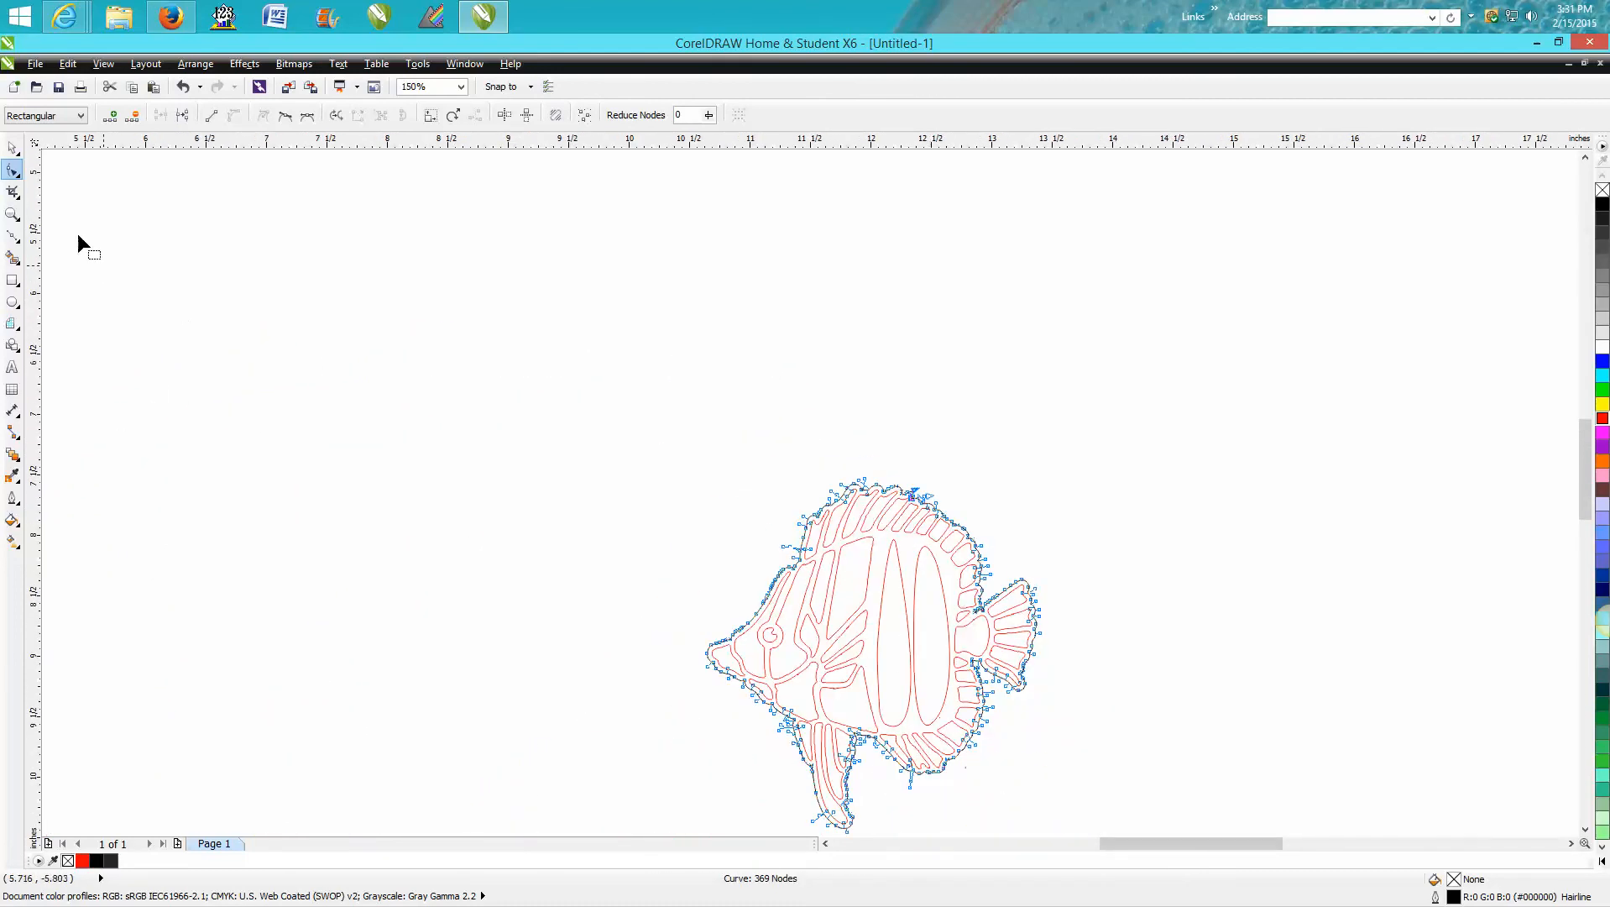
left_click(11, 214)
left_click_drag(685, 458, 1133, 823)
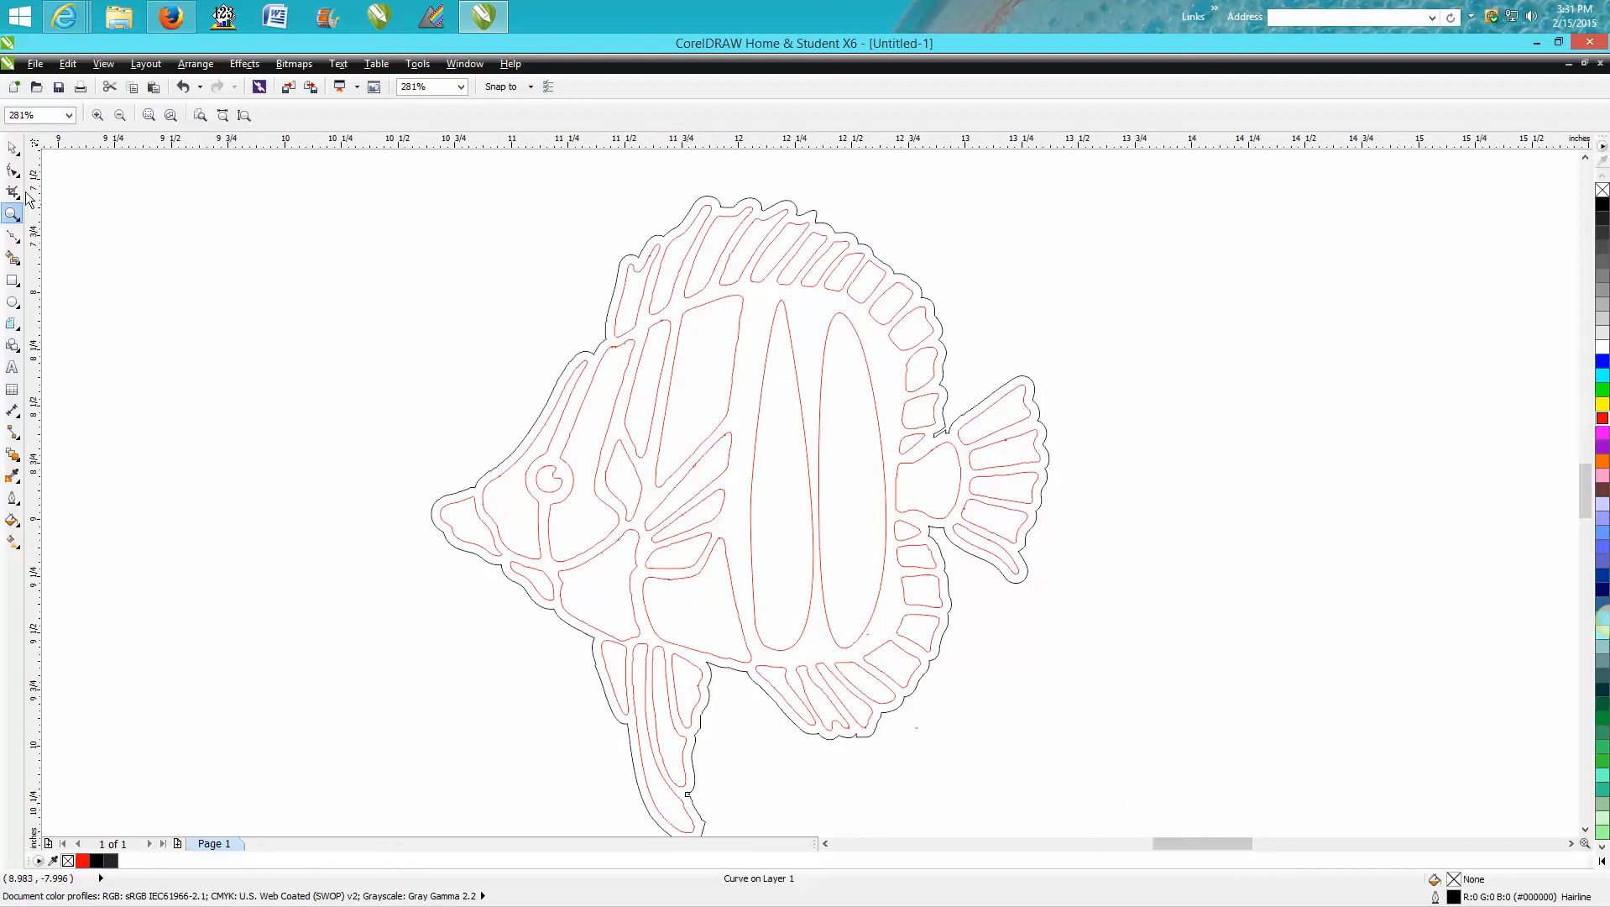
left_click(13, 259)
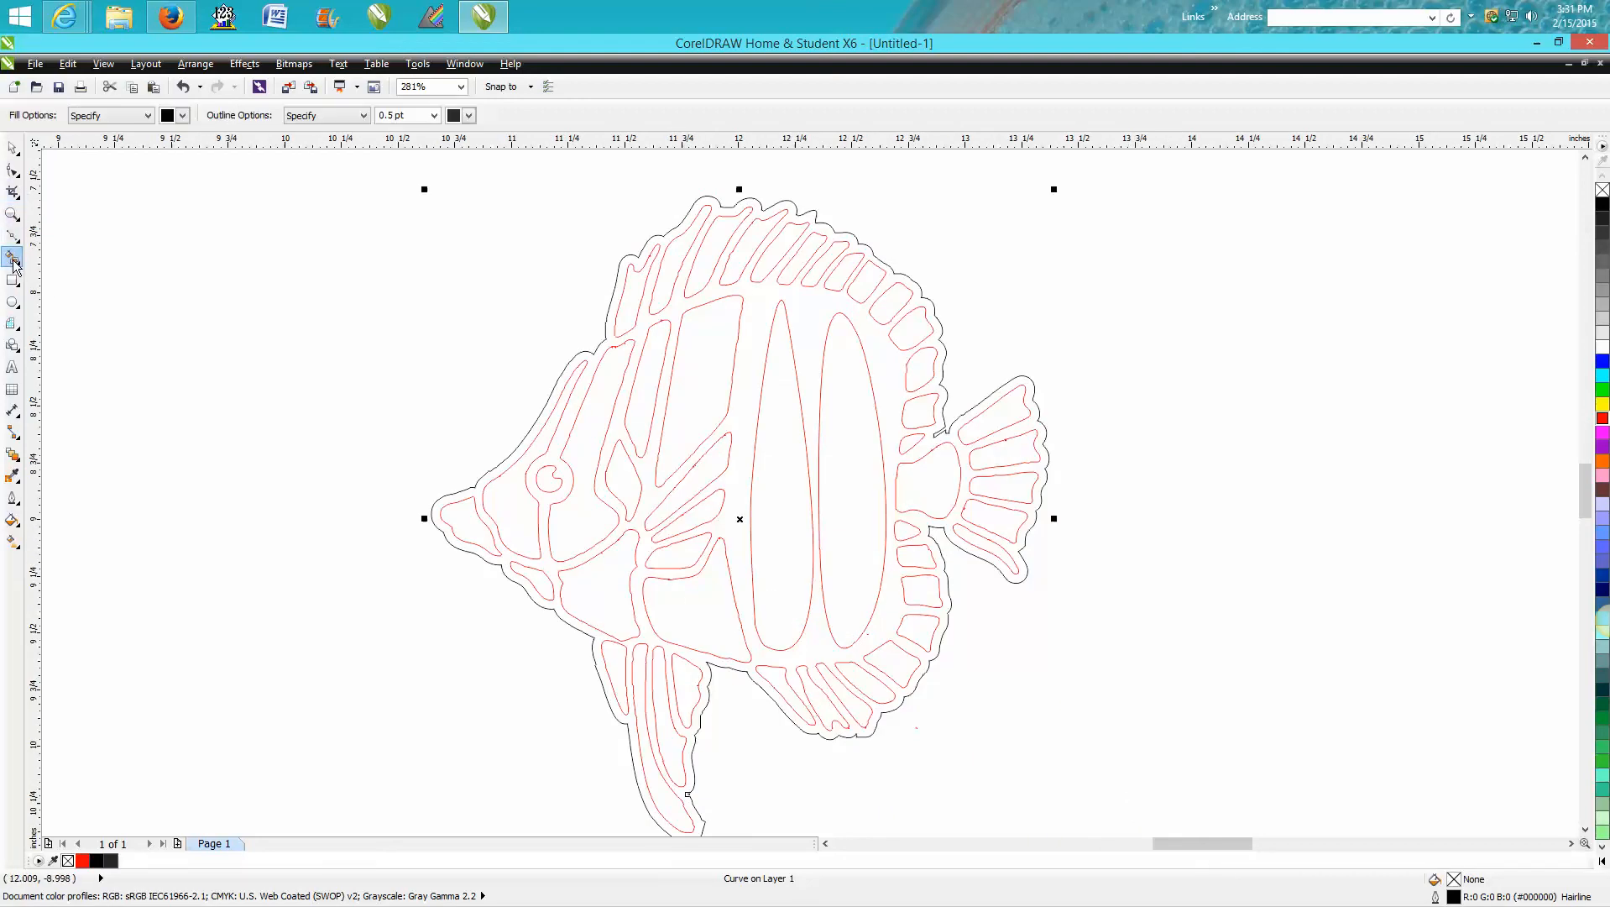
left_click(606, 346)
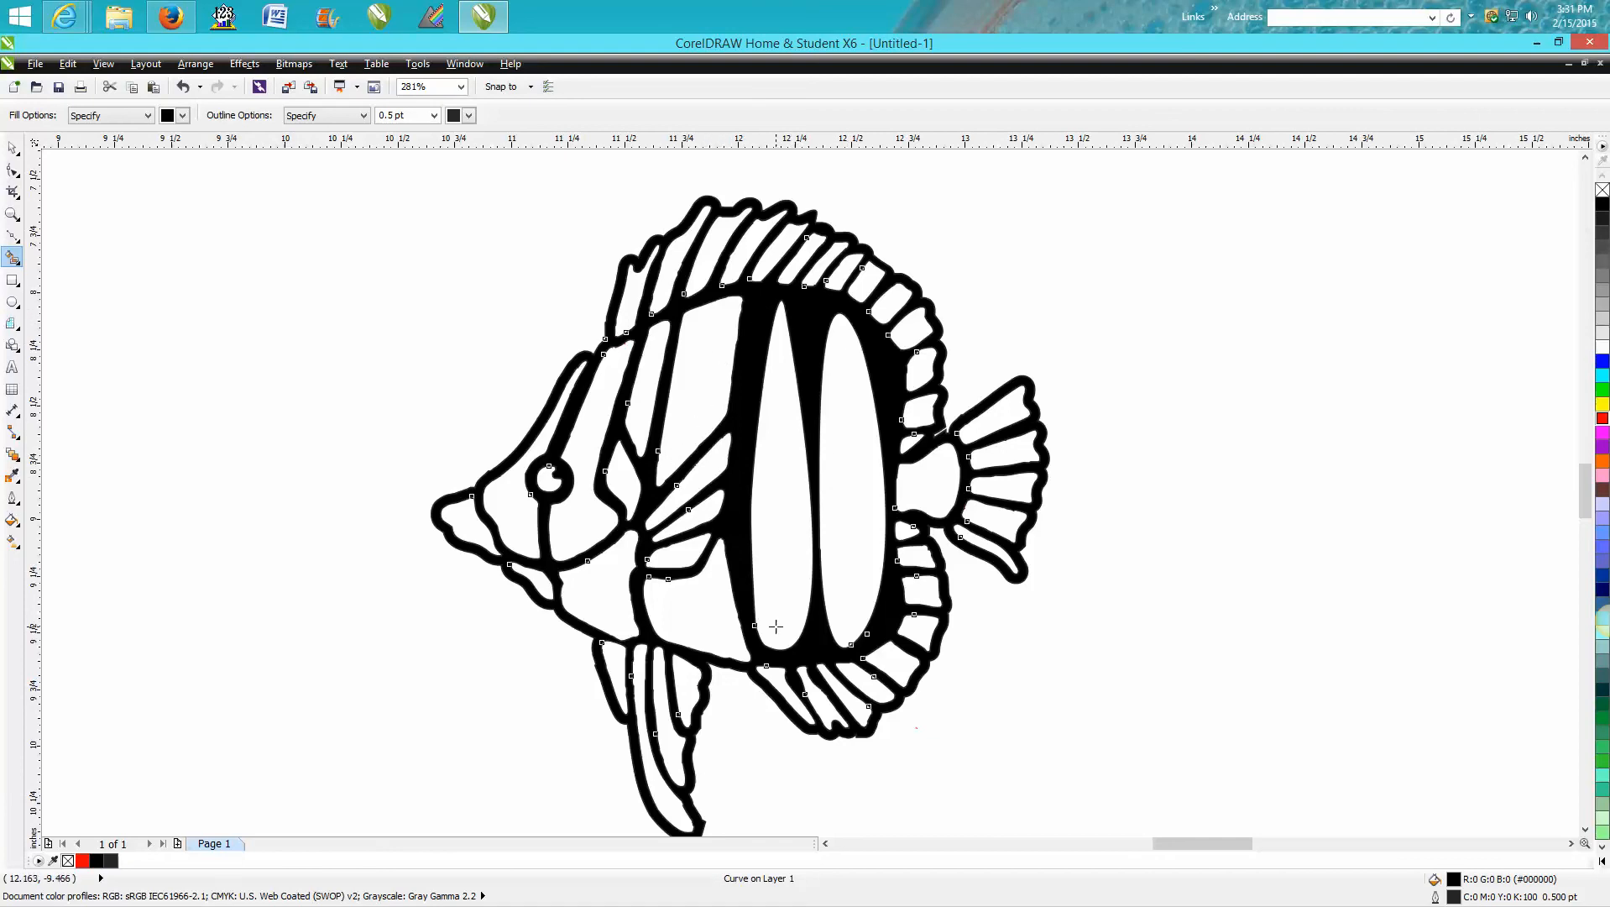
left_click(12, 148)
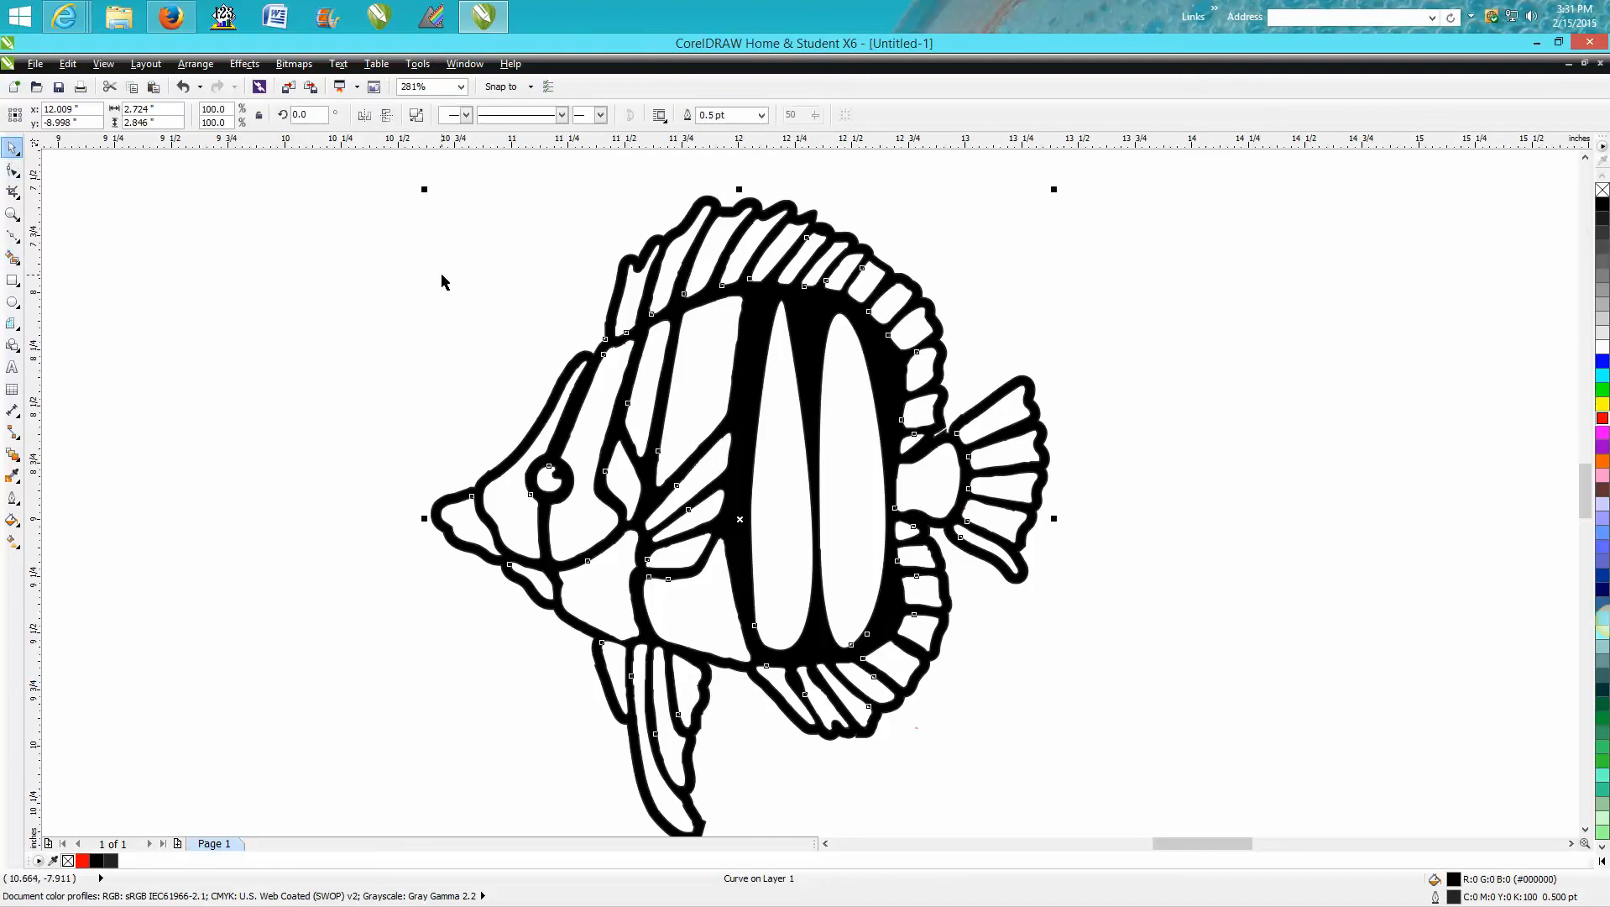